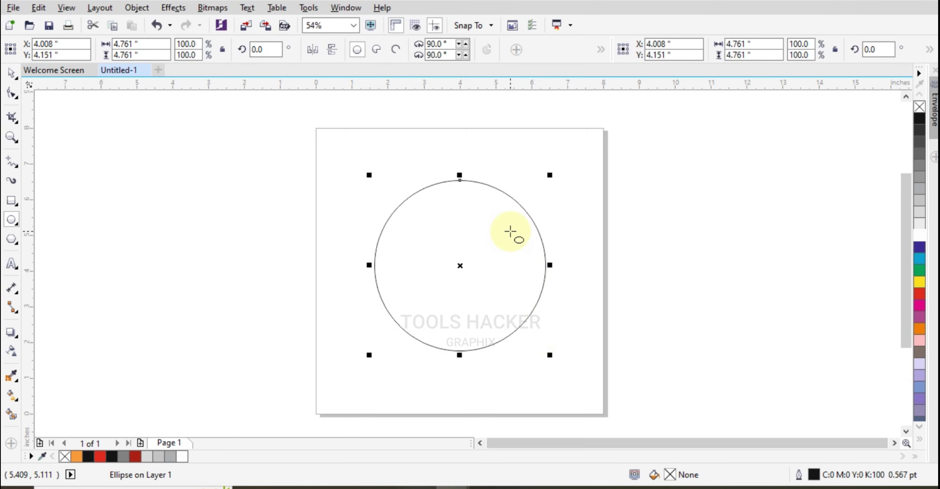
- Draw a straight vertical line about 4.8 in long through the circle, from its upper edge to its lower edge
scroll(512, 235, up, 2)
click(11, 73)
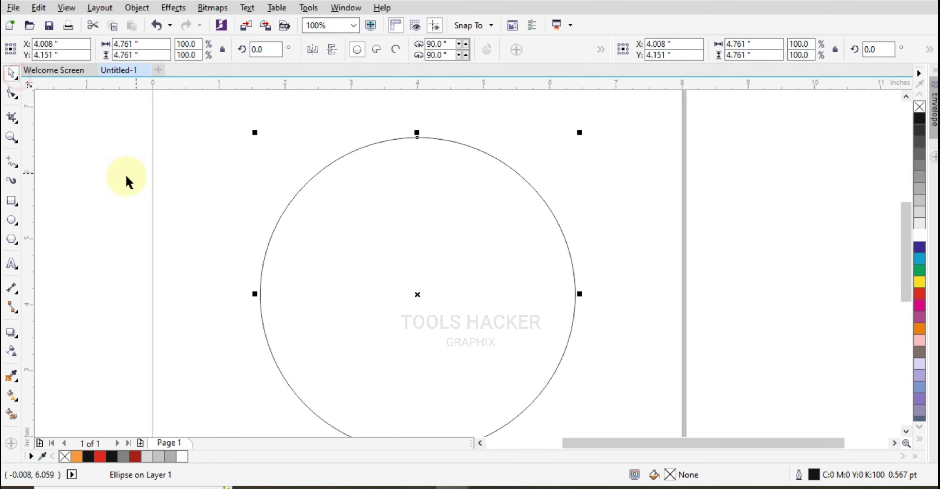
click(11, 161)
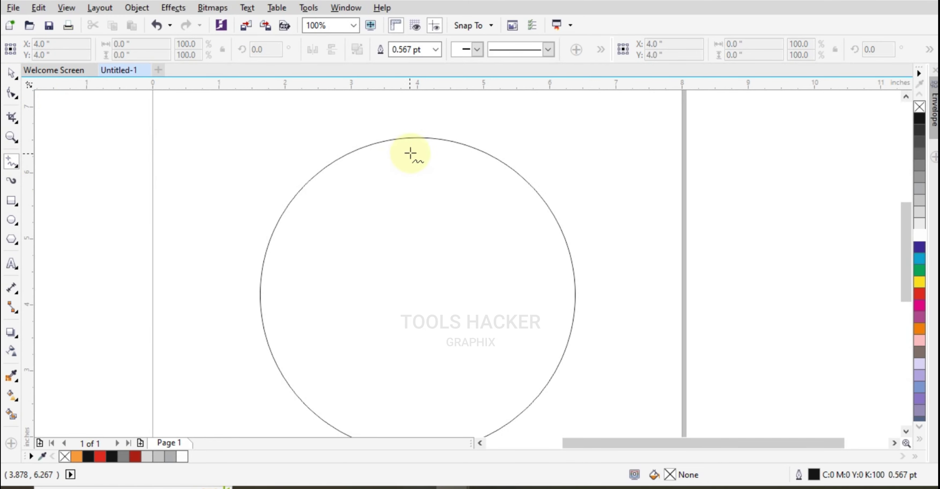
click(413, 138)
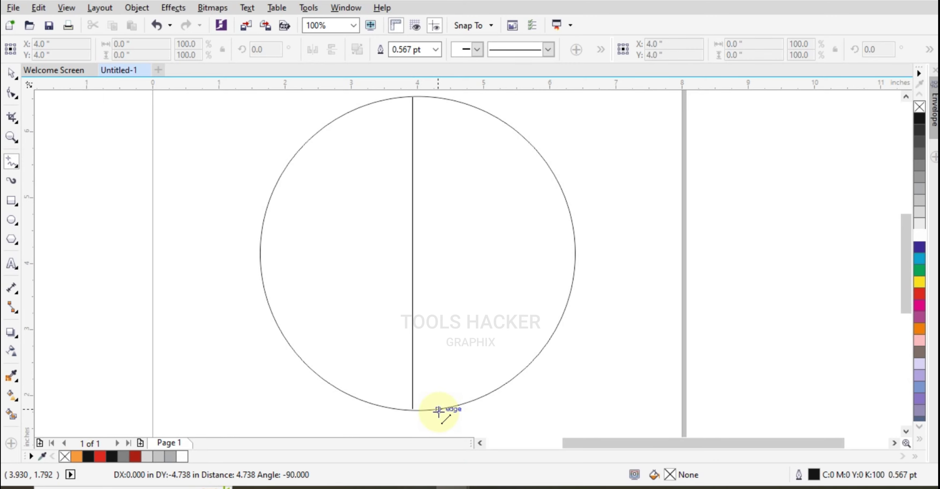
click(439, 413)
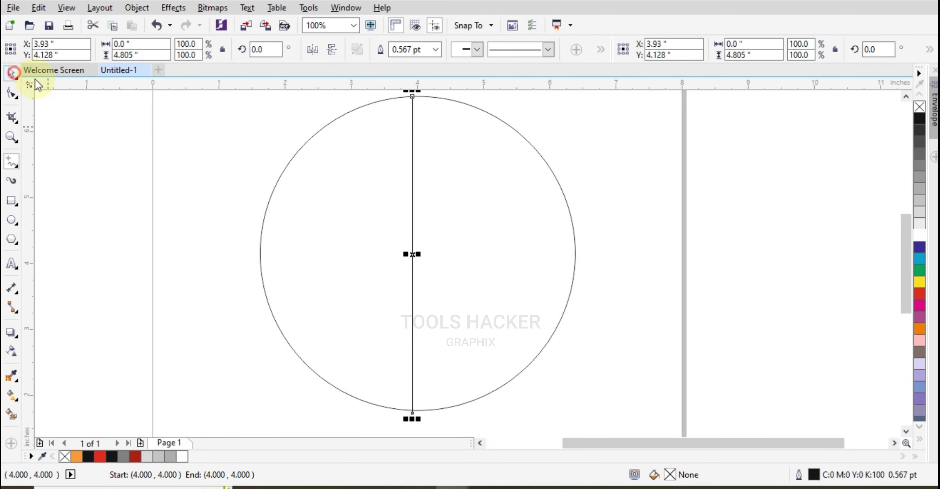
- Select the vertical line together with the circle and align them on a common centre
double_click(12, 72)
click(509, 167)
scroll(480, 228, down, 2)
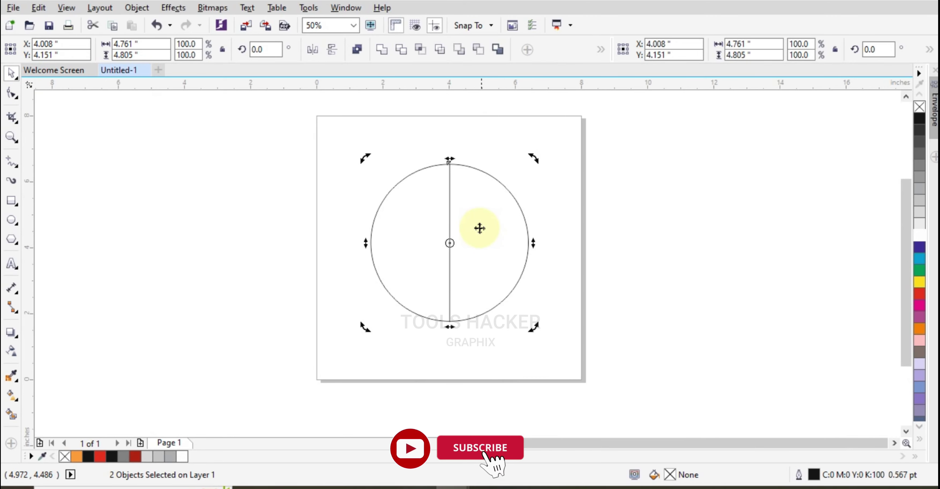
- Stretch the vertical line symmetrically from its centre to about 5.97 in so both ends extend beyond the circle
scroll(479, 228, up, 4)
click(473, 135)
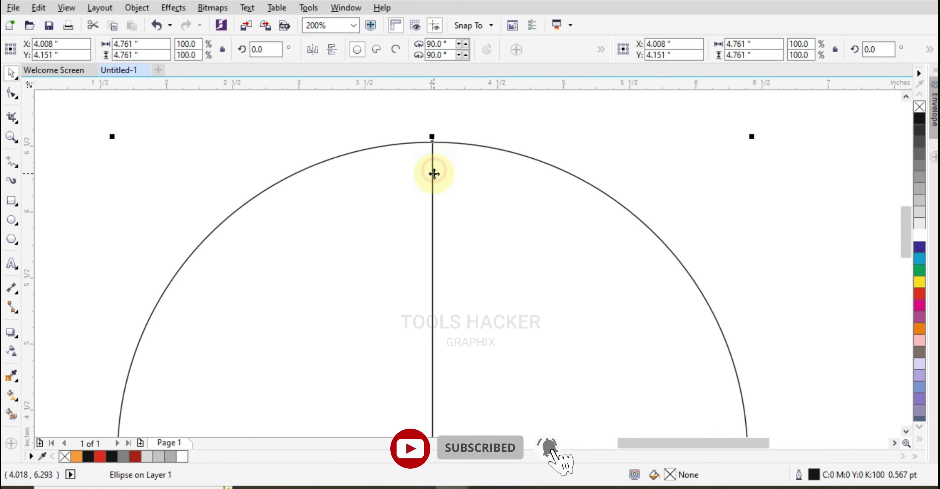
click(433, 192)
drag(431, 134, 456, 91)
scroll(499, 186, down, 2)
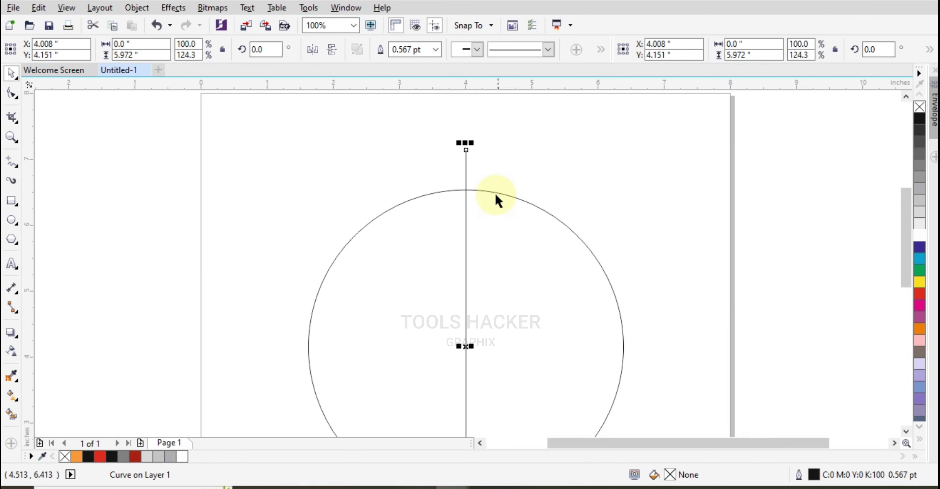
- Make a copy of the line rotated 15° clockwise about its centre and repeat it until twelve lines radiate around the circle
click(467, 160)
drag(470, 143, 503, 157)
key(ctrl+r)
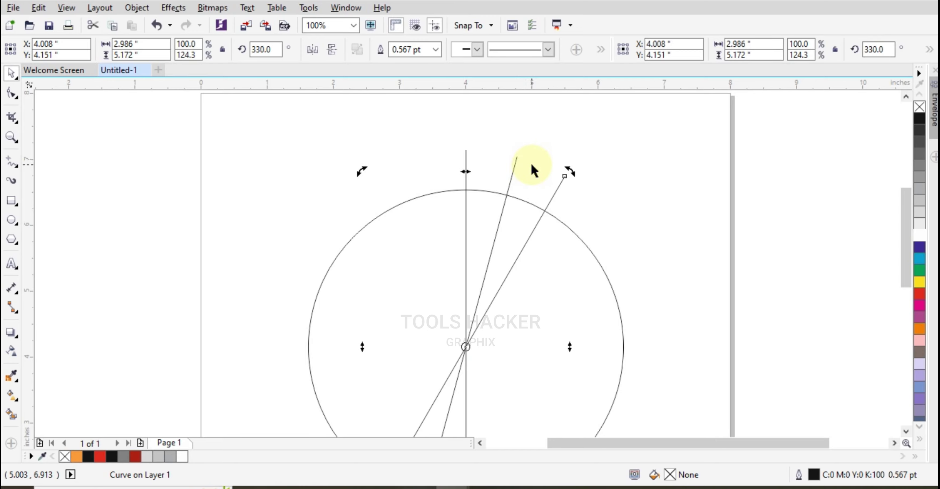
key(ctrl+r)
key(ctrl+r)
key(ctrl+r)
key(ctrl+r)
key(ctrl+r)
key(ctrl+r)
key(ctrl+r)
key(ctrl+r)
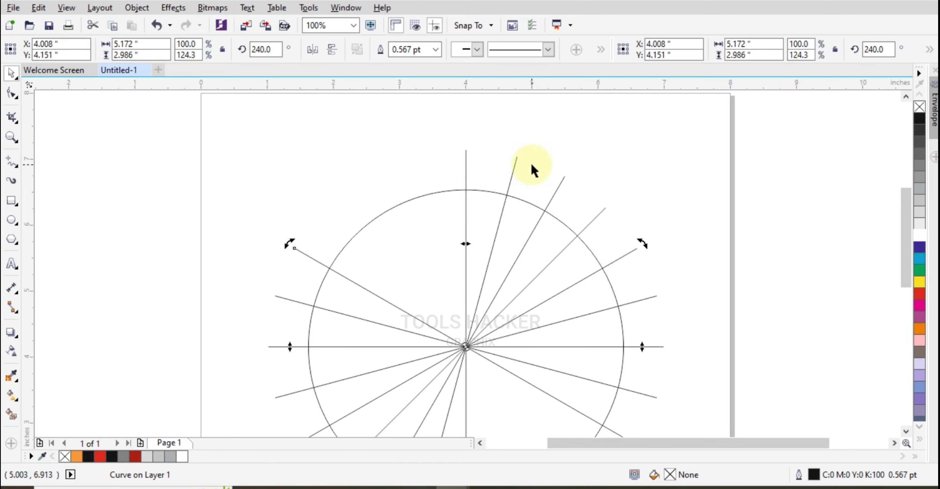
key(ctrl+r)
scroll(531, 162, down, 2)
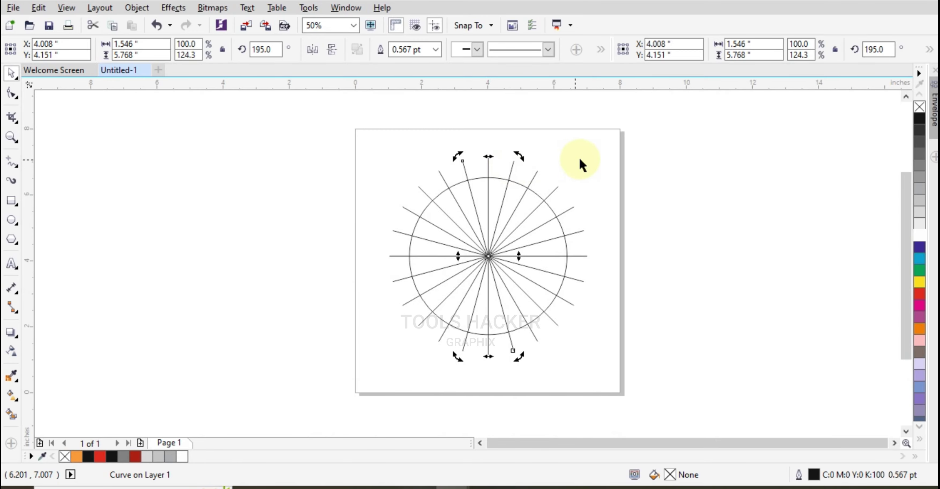
- Group the twelve radial lines, leaving the circle out of the group
drag(621, 137, 343, 332)
scroll(484, 191, up, 2)
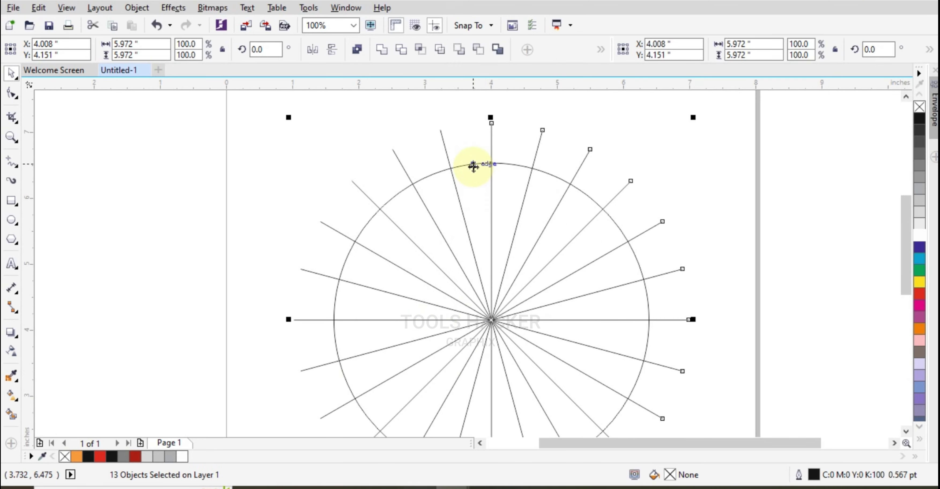
key(ctrl+z)
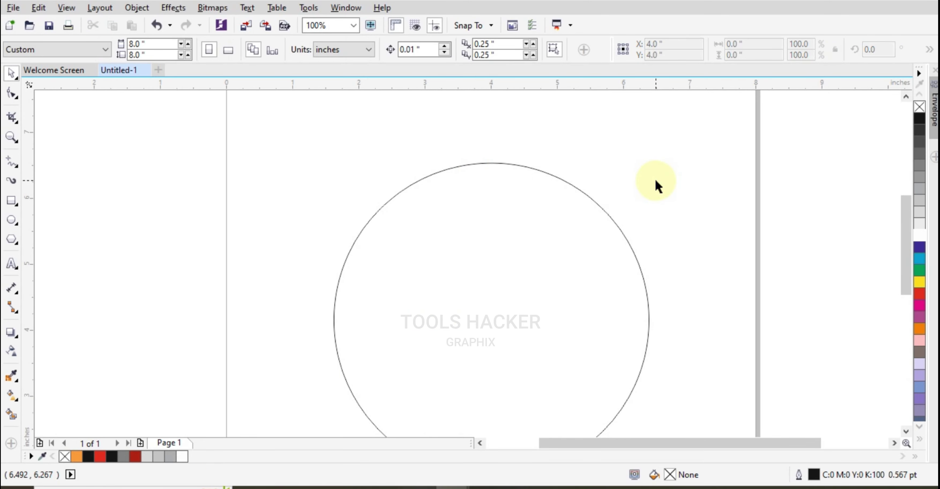
key(ctrl+shift+z)
key(ctrl+g)
- Add a copy of the line group rotated to about 352.7°, so its lines fall midway between the existing ones
scroll(555, 146, up, 4)
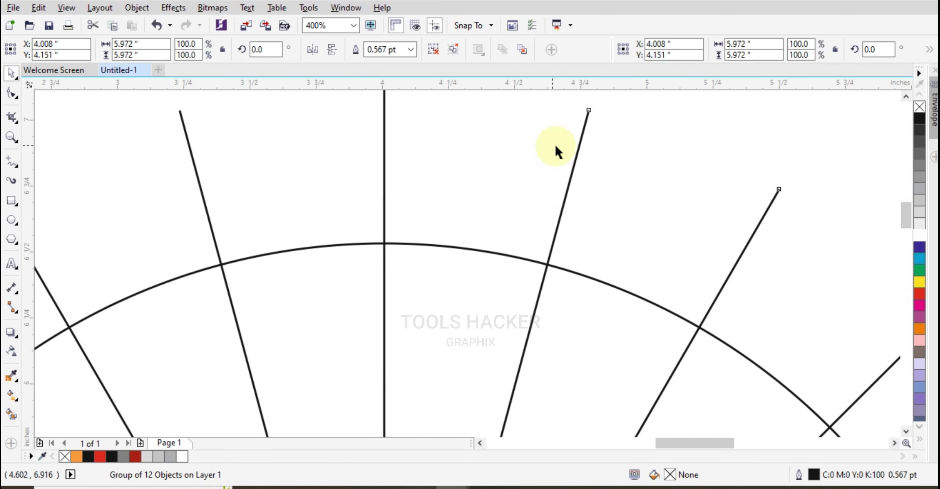
scroll(574, 169, down, 2)
click(567, 176)
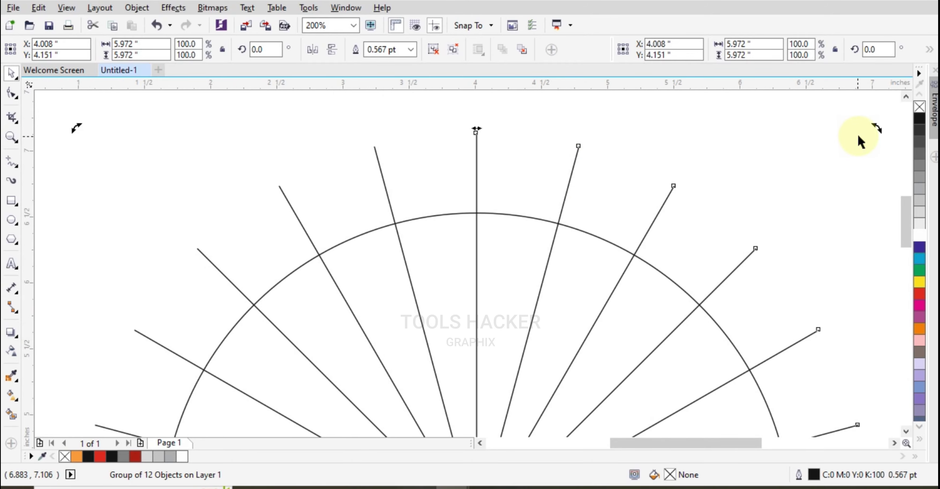
drag(878, 129, 817, 185)
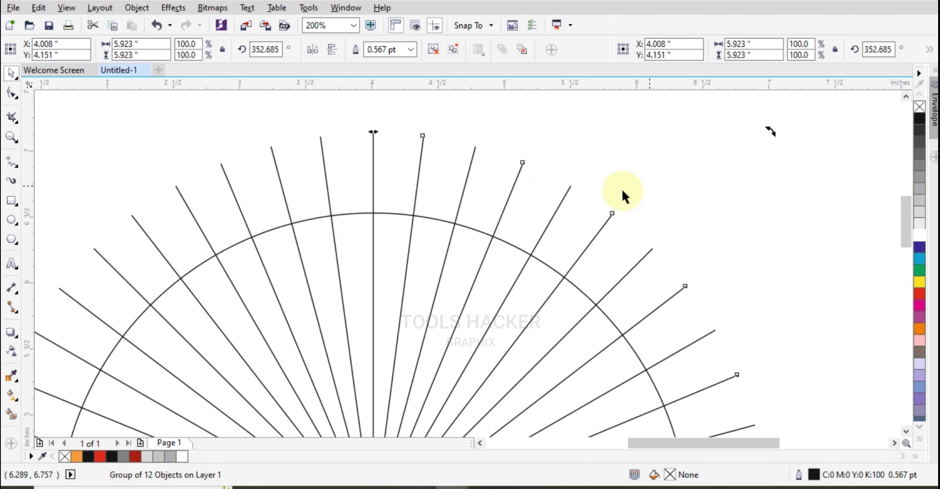
scroll(457, 219, up, 1)
scroll(478, 184, down, 1)
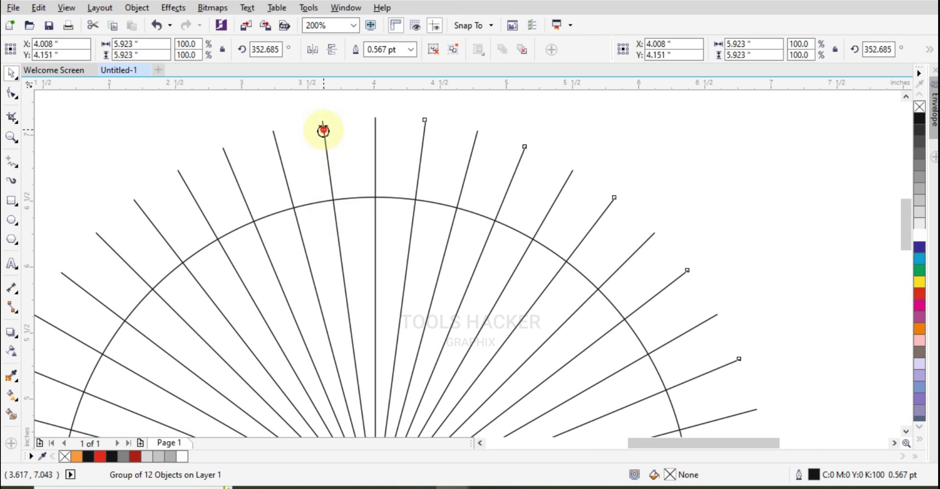
- Select both sets of radial lines and combine them into one group
key(Delete)
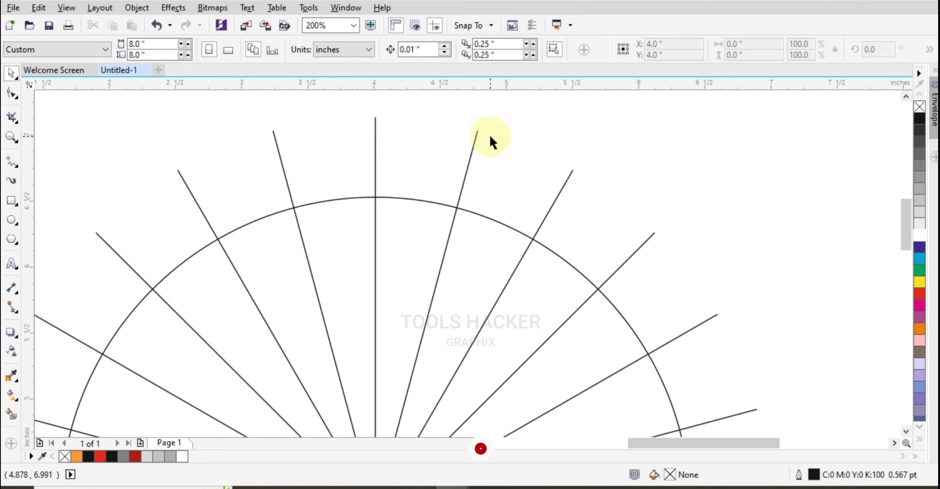
key(ctrl+z)
click(376, 125)
key(ctrl+a)
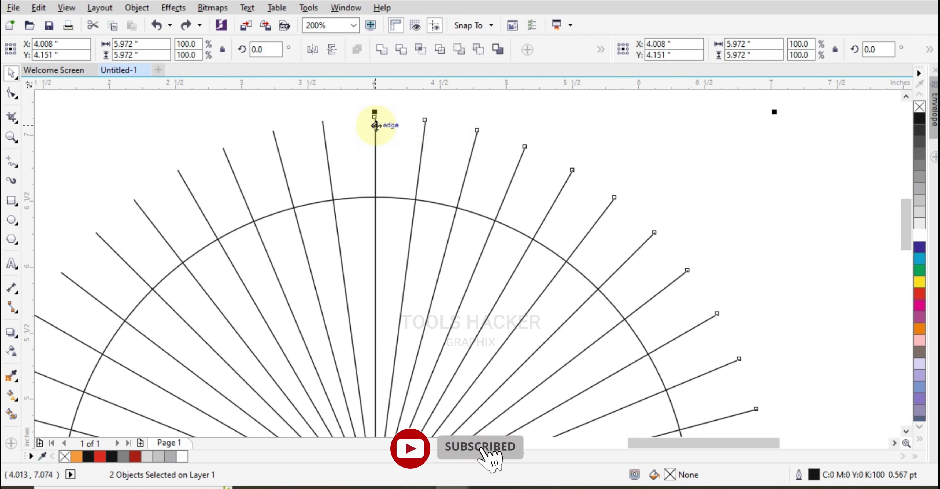
key(ctrl+g)
key(ctrl+z)
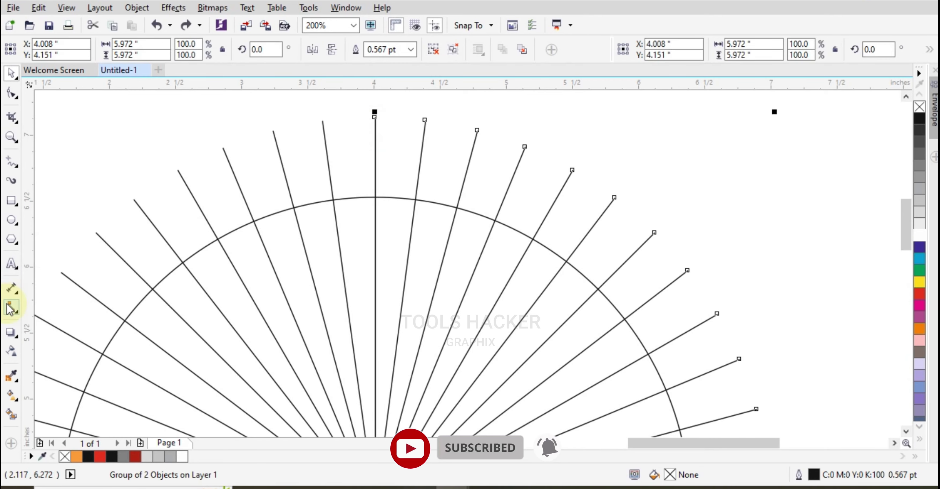
- Smart Fill the two adjacent wedges inside the circle on either side of the upper half of the vertical line
click(13, 408)
click(369, 250)
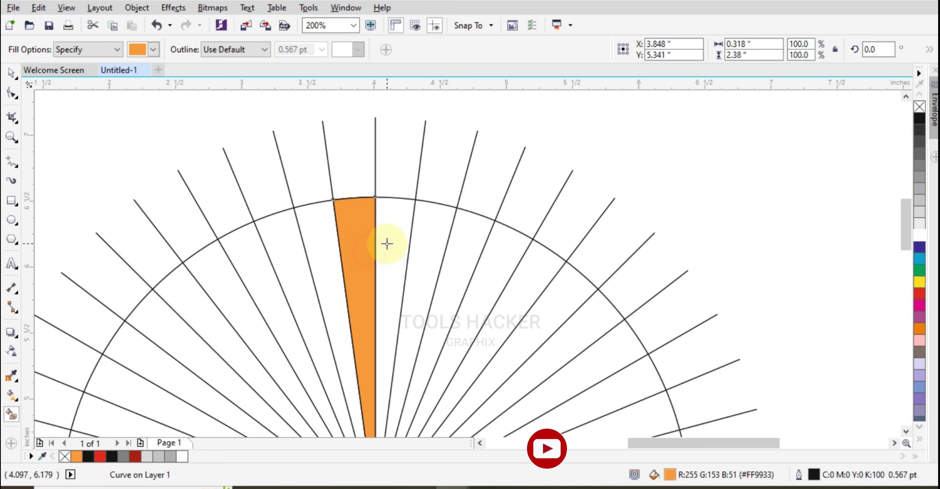
click(386, 246)
- Recolour the right wedge dark red (C6 M100 Y100 K29) and the left wedge red (C0 M100 Y100 K0)
click(10, 75)
click(361, 256)
scroll(378, 241, up, 1)
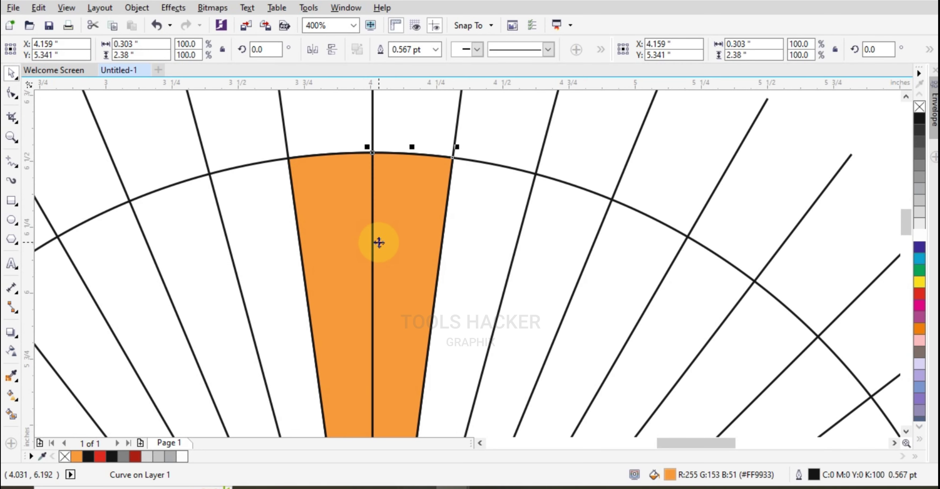
click(135, 456)
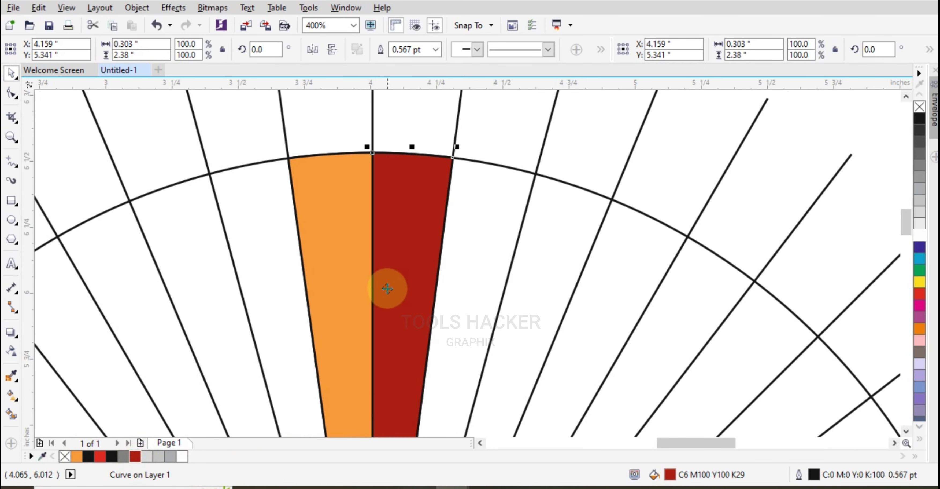
click(362, 278)
click(916, 294)
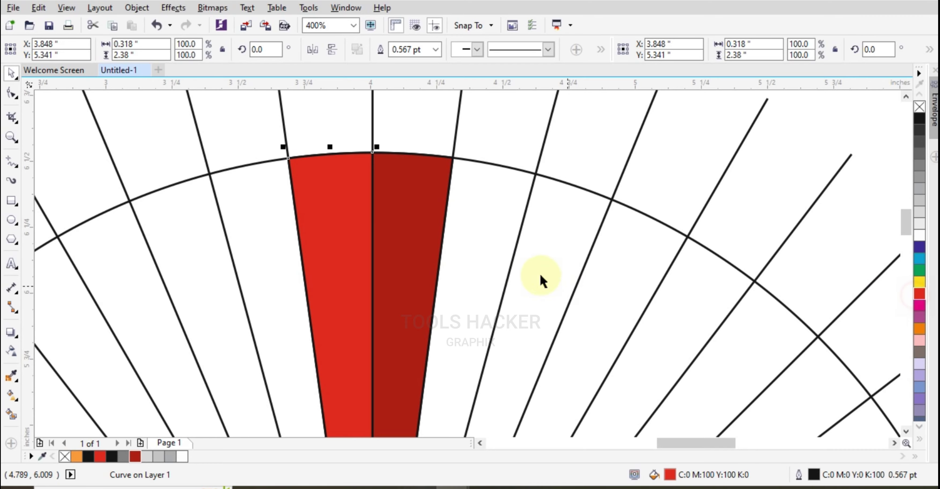
- Group the red wedge with the dark red wedge
click(416, 256)
scroll(413, 241, down, 2)
shift+click(394, 245)
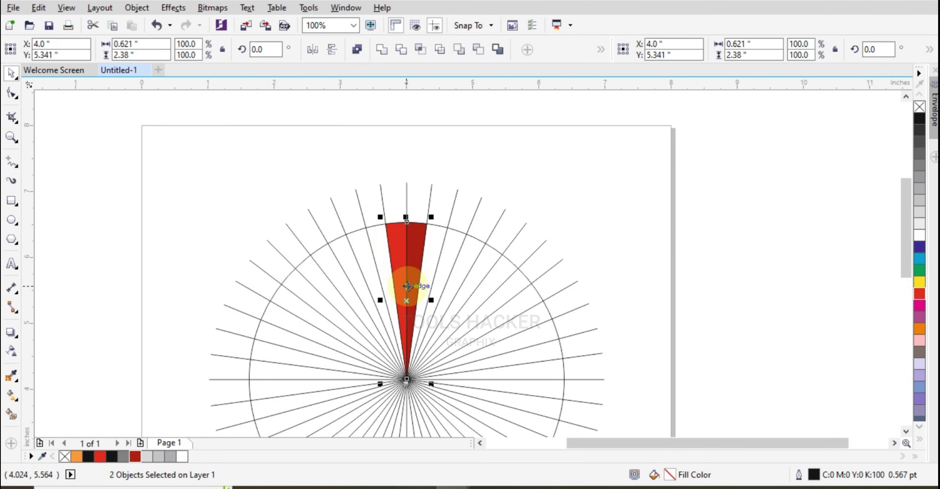
key(ctrl+g)
- Set the wedge pair's rotation centre at the circle's centre and repeat copies rotated 15° clockwise until the circle is filled
scroll(414, 296, up, 2)
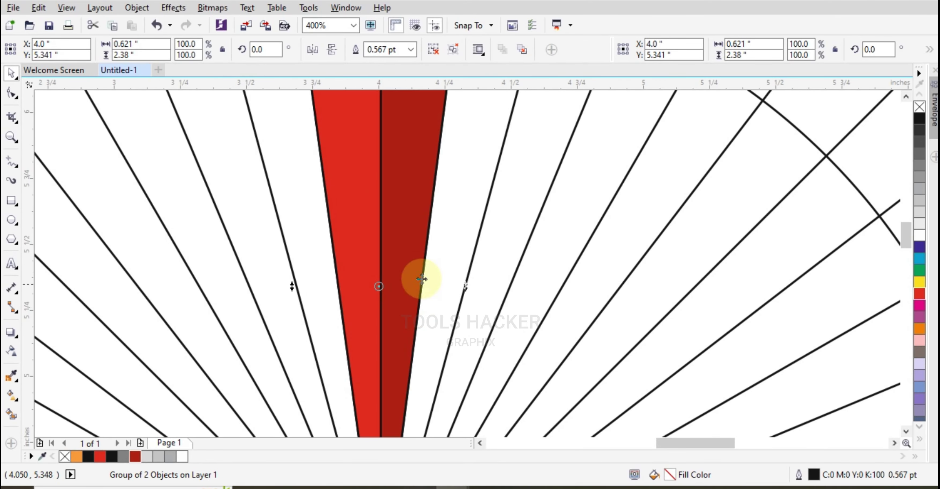
scroll(420, 275, down, 1)
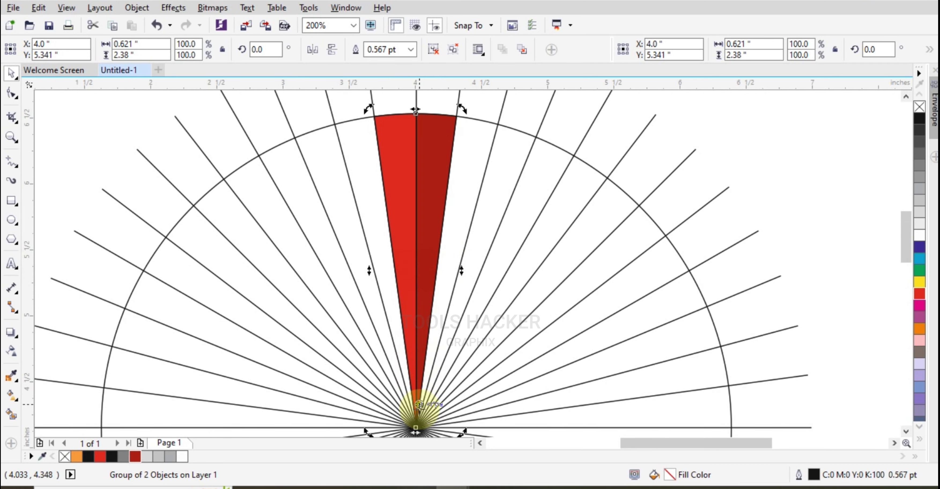
scroll(490, 218, down, 1)
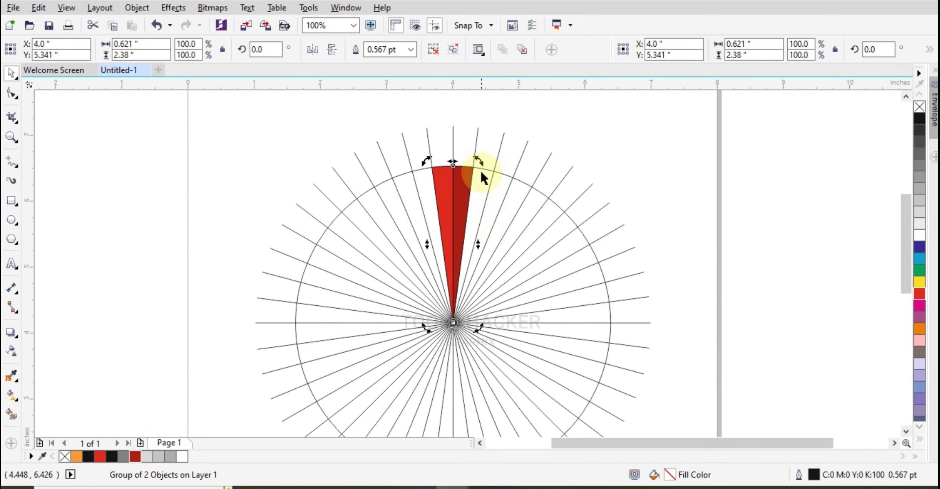
scroll(483, 178, up, 1)
drag(471, 157, 539, 196)
key(ctrl+r)
key(ctrl+r)
key(ctrl+r)
key(ctrl+r)
key(ctrl+r)
key(ctrl+r)
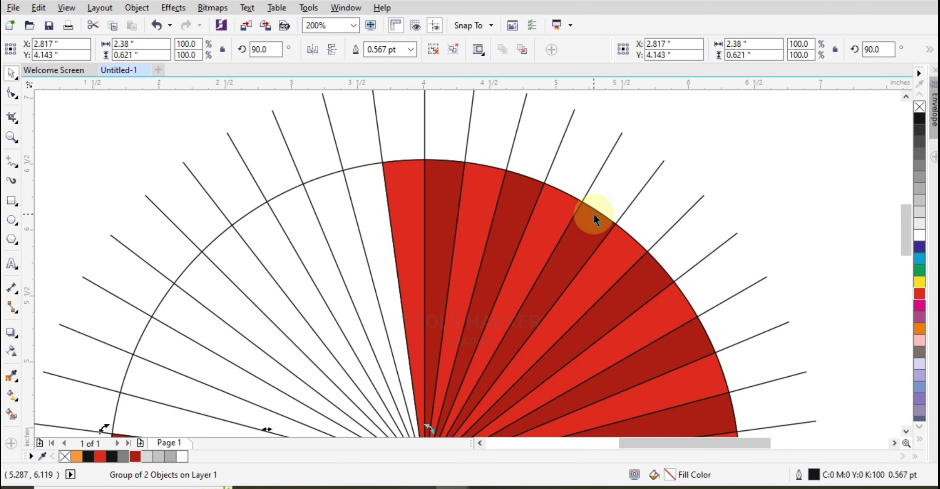
key(ctrl+r)
key(ctrl+r)
key(ctrl+r)
key(ctrl+r)
key(ctrl+r)
scroll(569, 210, down, 1)
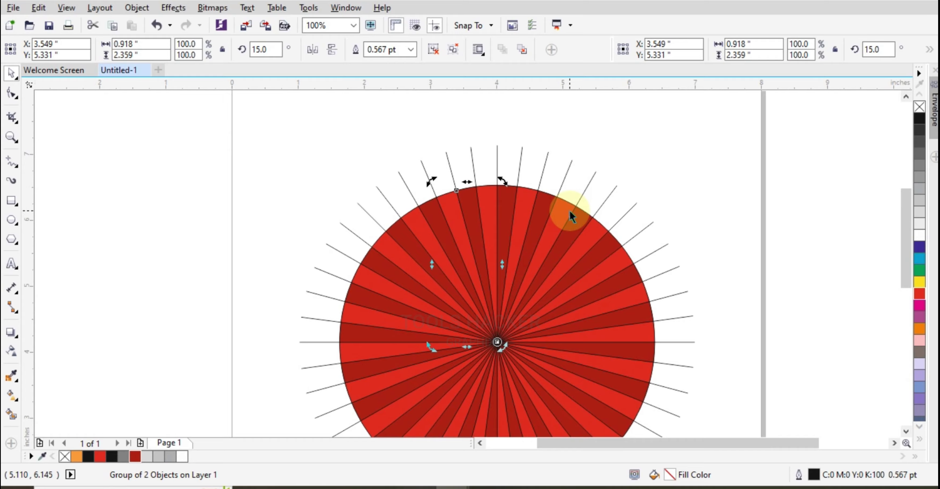
- Move the group of radial guide lines off the circle to the empty area right of the page
drag(543, 170, 304, 186)
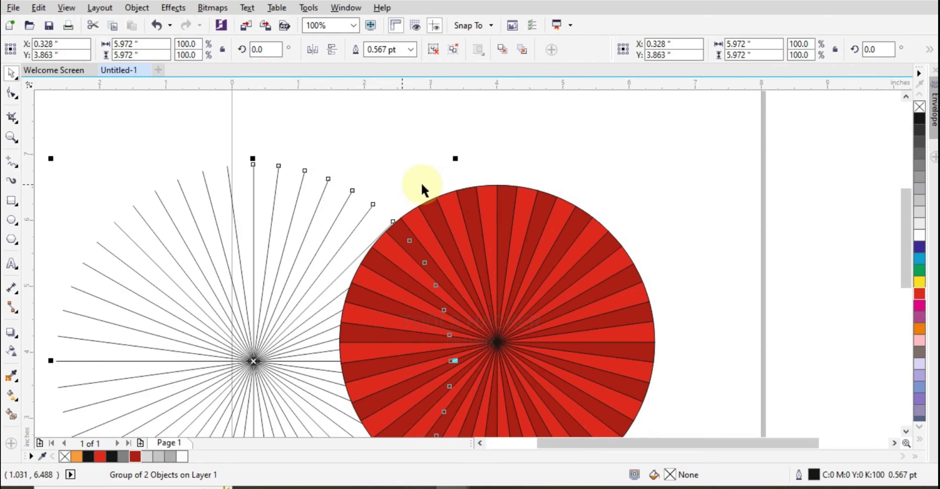
scroll(423, 188, down, 2)
drag(426, 193, 696, 228)
scroll(468, 231, up, 1)
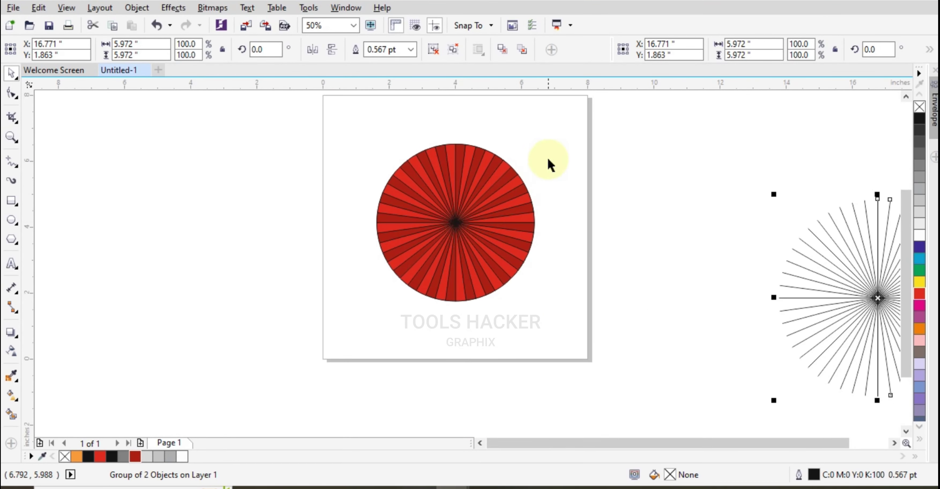
- Group all the wedges with the circle, remove their outline, and deselect the sunburst
drag(557, 128, 346, 324)
key(ctrl+g)
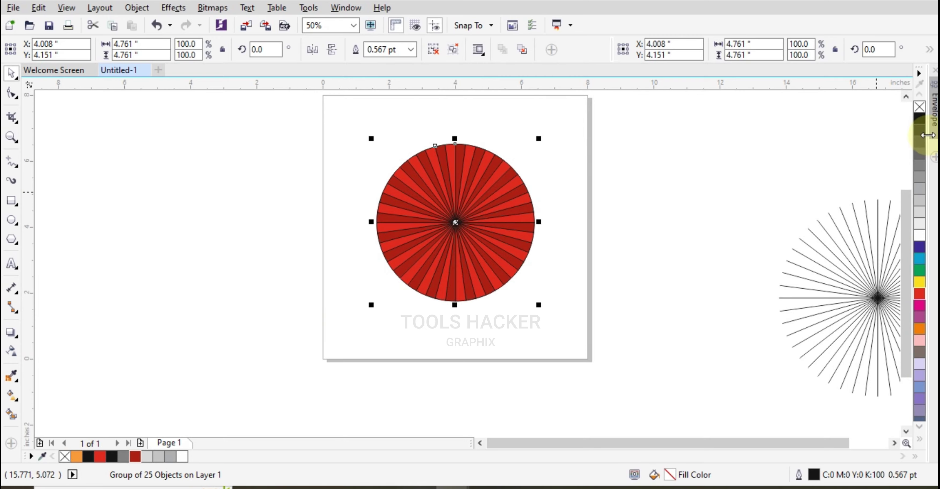
right_click(920, 109)
scroll(560, 199, up, 1)
scroll(478, 273, down, 1)
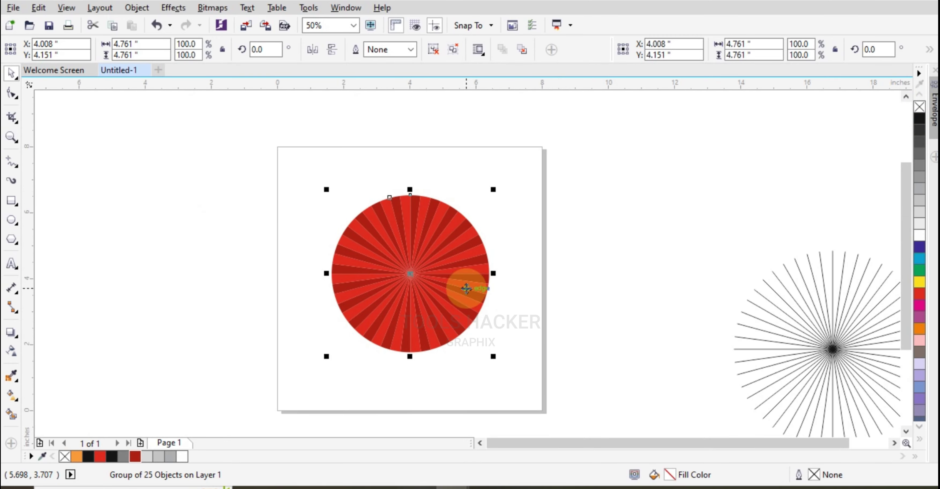
key(Escape)
scroll(474, 242, up, 1)
scroll(474, 241, down, 1)
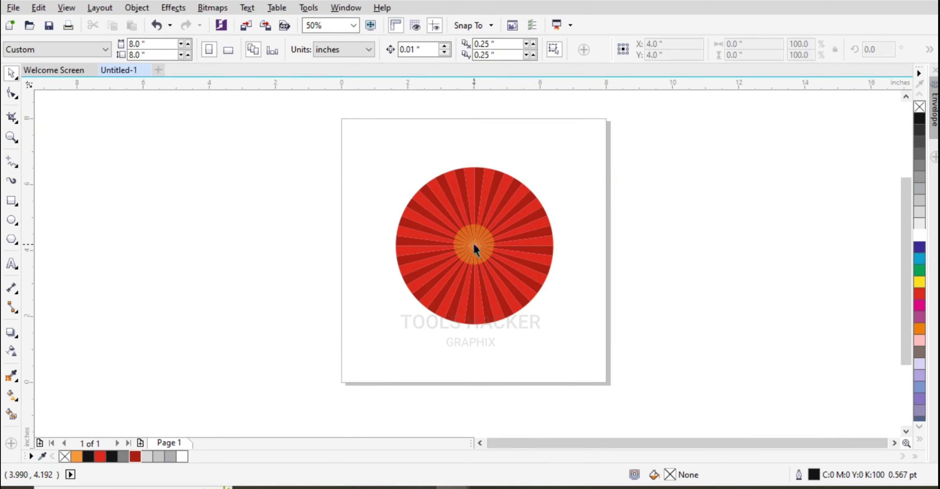
scroll(474, 244, up, 1)
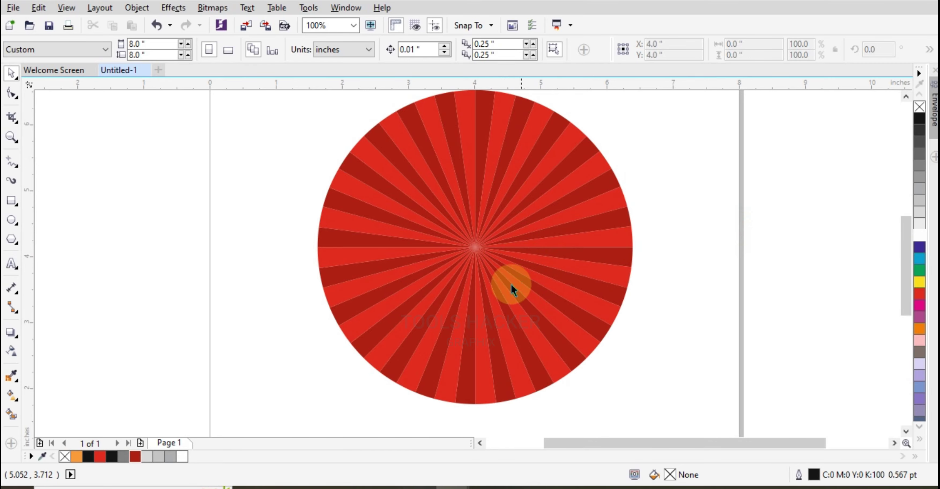
- Draw a circle about 4 inches in diameter beside the page and centre it on the sunburst
scroll(510, 284, down, 1)
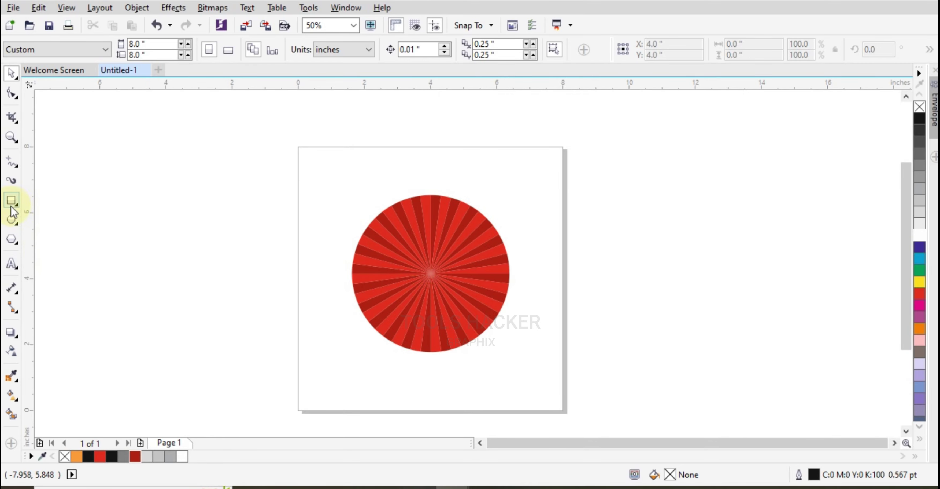
click(12, 219)
drag(227, 250, 257, 320)
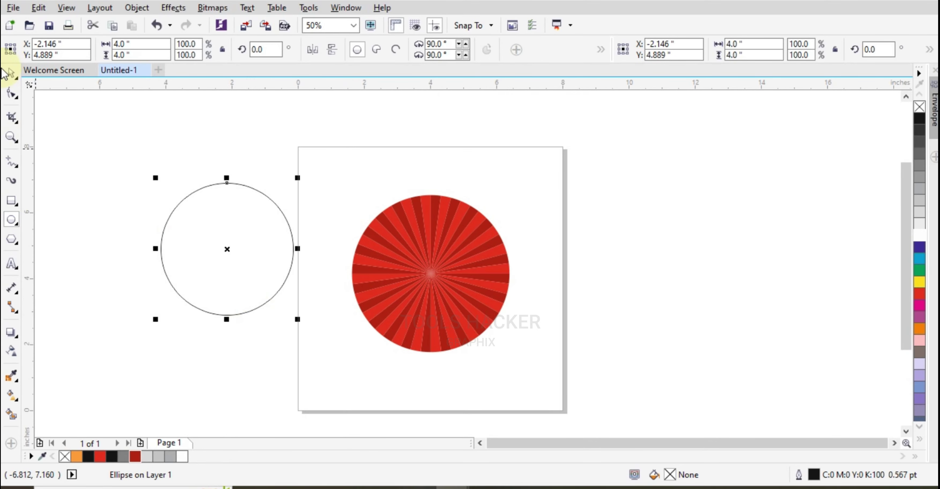
click(11, 75)
shift+click(405, 218)
key(c)
key(e)
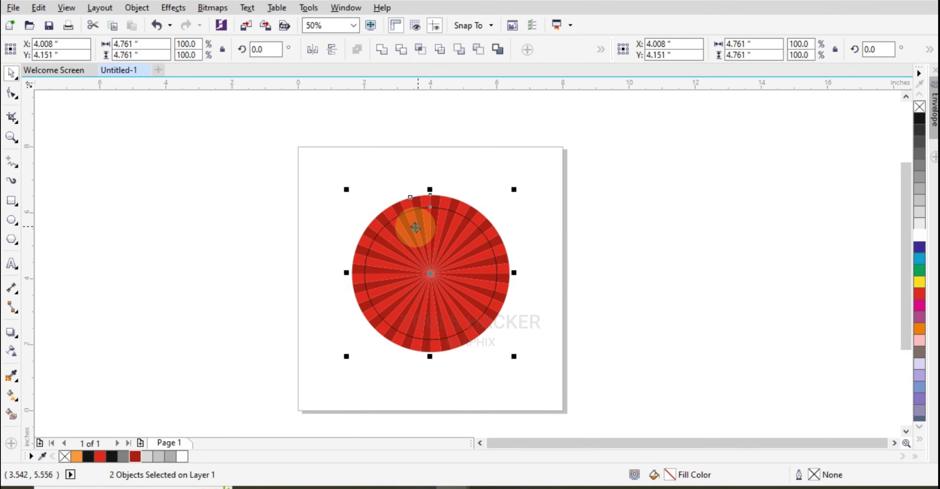
click(487, 240)
click(548, 226)
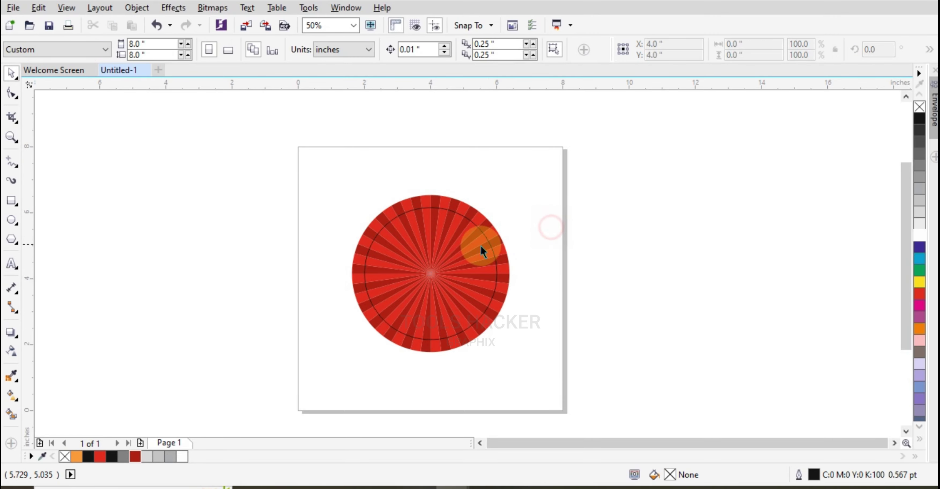
- Move the sunburst group off the circle to the empty area right of the page
click(481, 245)
scroll(499, 216, up, 2)
scroll(500, 212, down, 1)
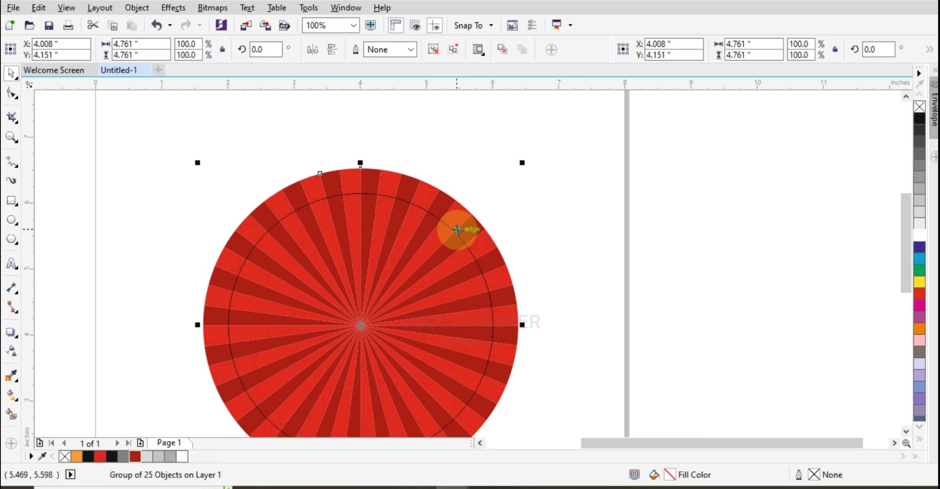
scroll(426, 205, down, 1)
drag(455, 205, 754, 224)
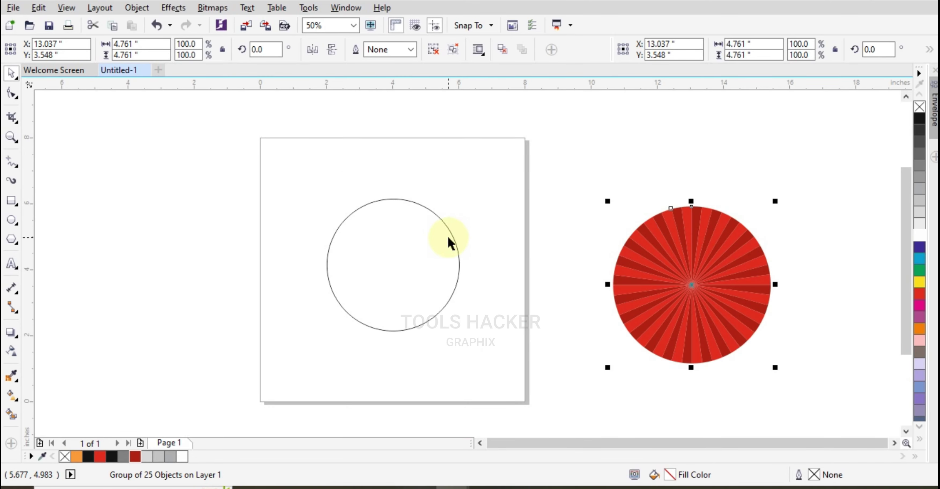
- Enlarge the outlined circle to about 6.34 inches and centre it on the page
click(446, 236)
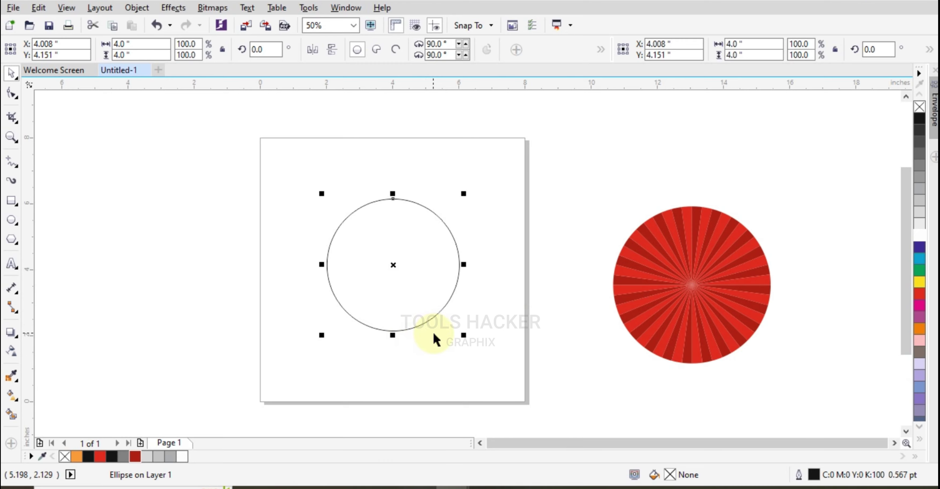
drag(463, 335, 517, 373)
key(p)
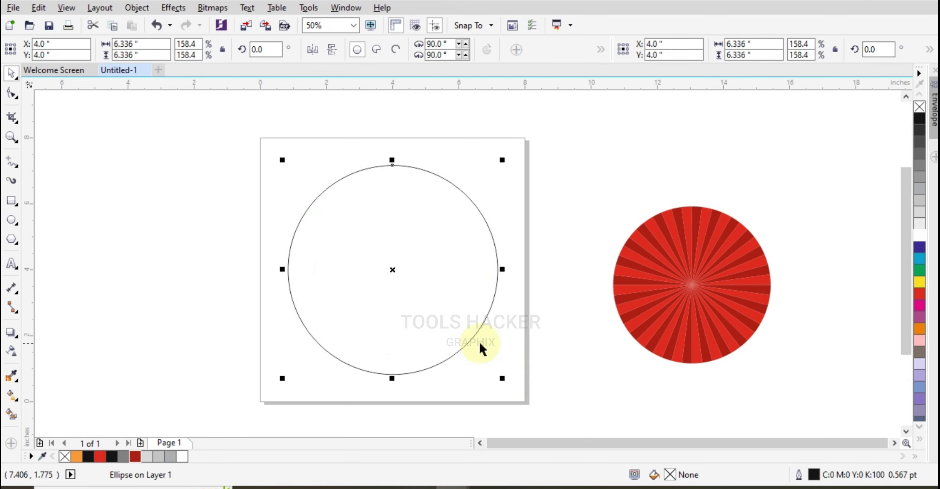
- Add two smaller concentric copies of the circle inside it, about 4.65 and 4.46 inches in diameter
drag(500, 380, 474, 366)
scroll(441, 212, up, 3)
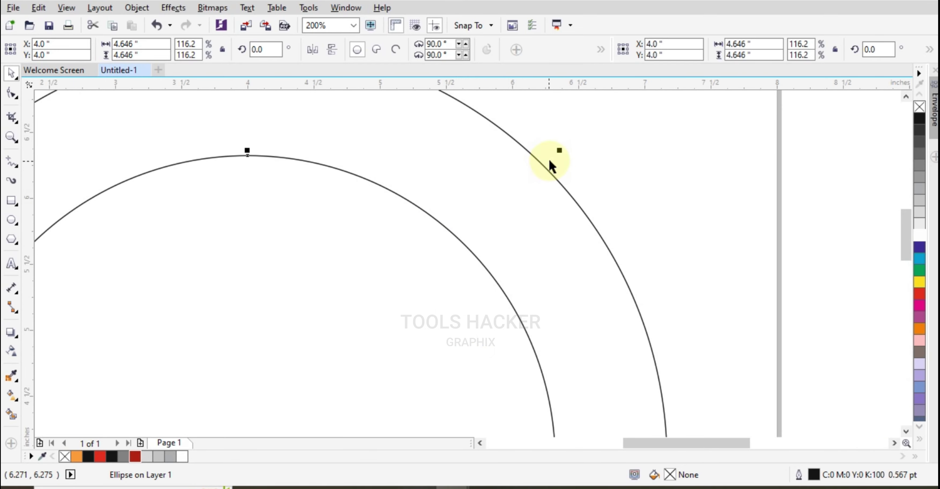
drag(560, 152, 542, 155)
scroll(356, 206, down, 2)
click(540, 202)
scroll(396, 234, down, 3)
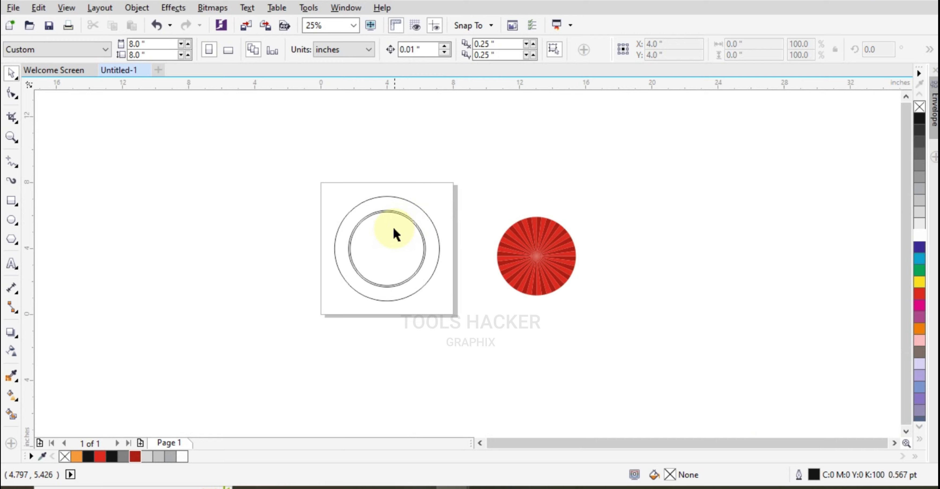
click(508, 245)
scroll(492, 243, up, 1)
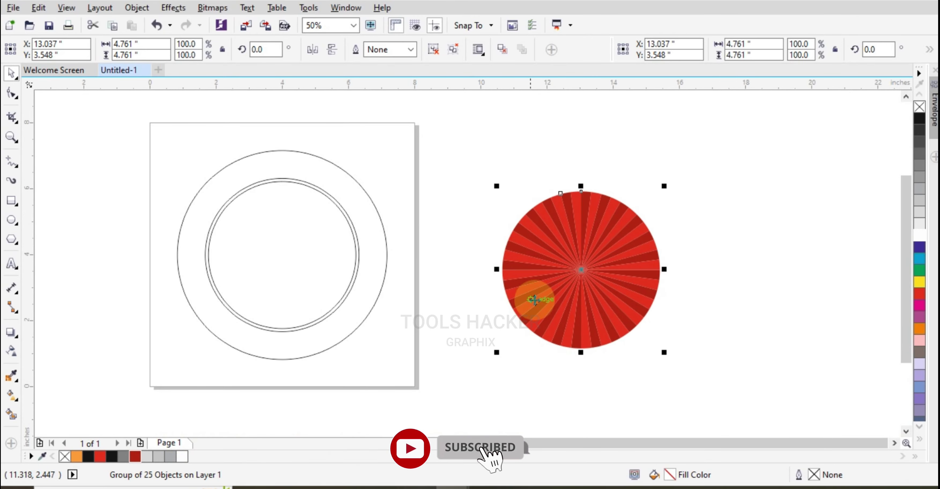
right_click(534, 300)
click(387, 191)
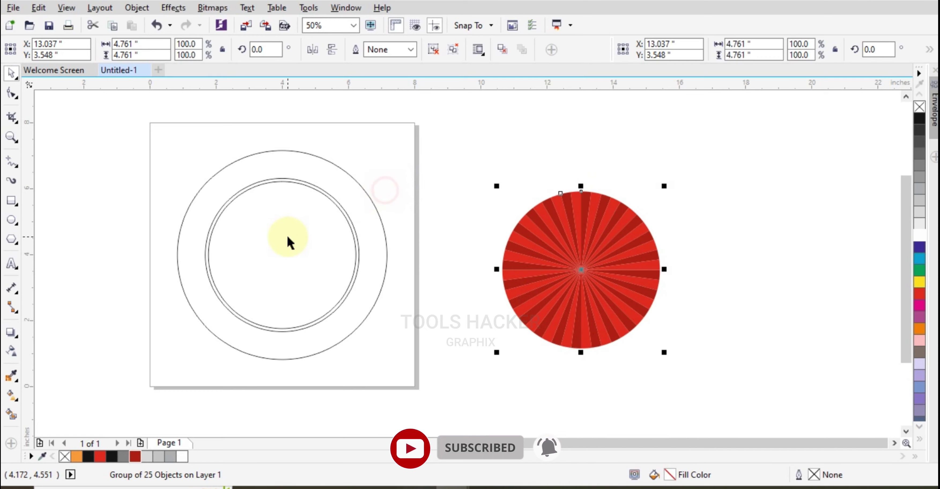
- Place a copy of the innermost circle right of the page, and PowerClip the sunburst inside the original innermost circle
click(290, 241)
drag(264, 236, 490, 165)
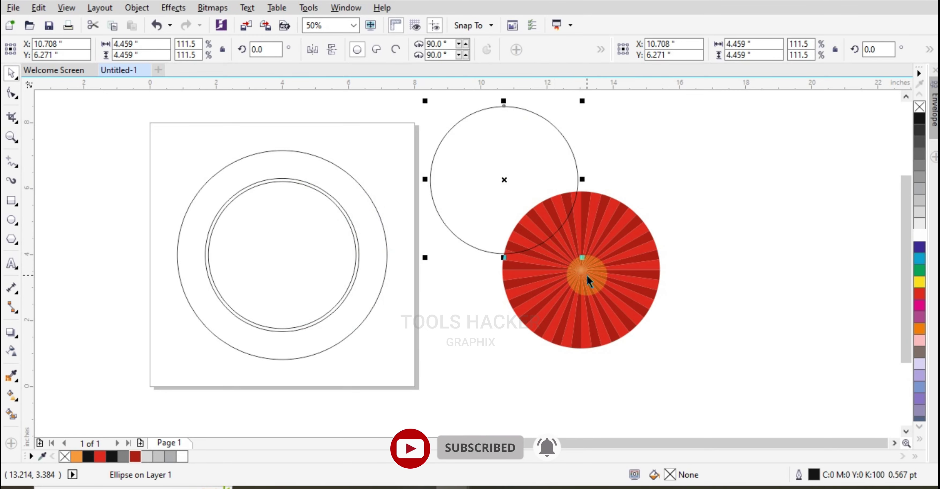
click(587, 275)
right_click(587, 275)
click(621, 155)
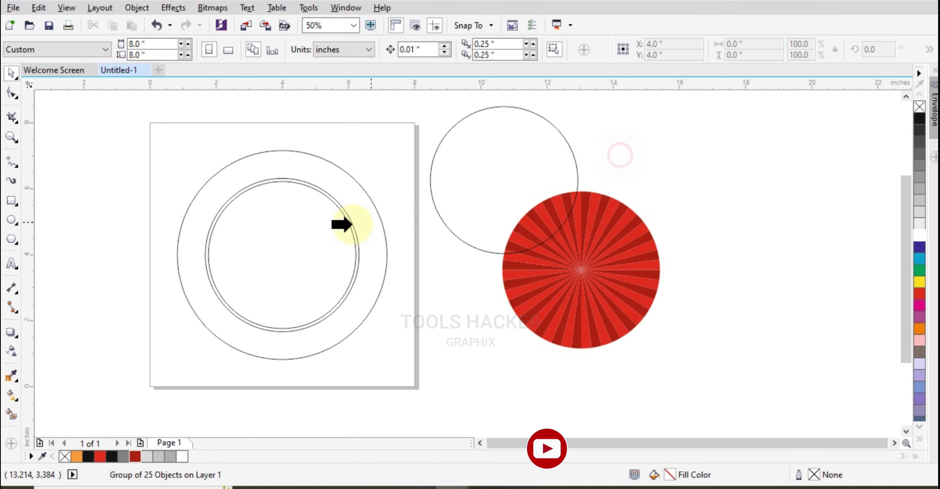
click(351, 224)
- Cast a drop shadow from the copied circle down and to the right, with its feathering direction set to Outside
click(490, 197)
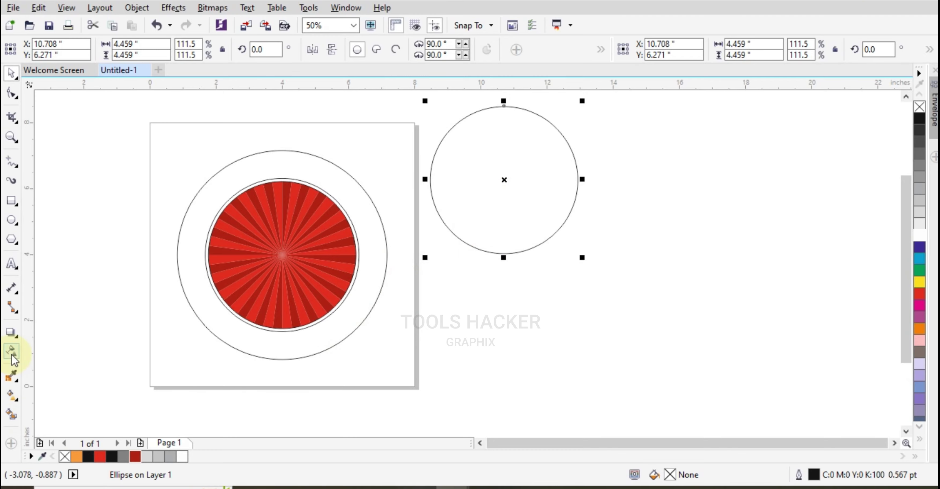
click(15, 333)
drag(503, 178, 570, 295)
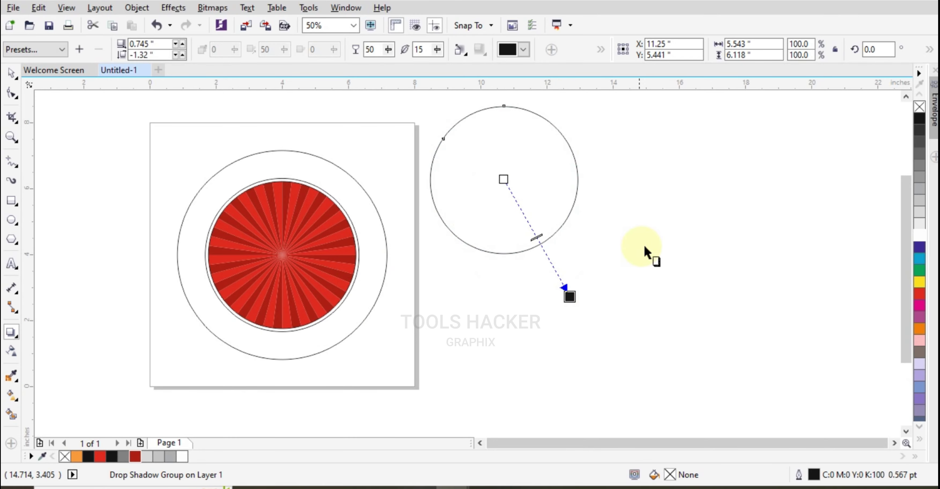
click(466, 53)
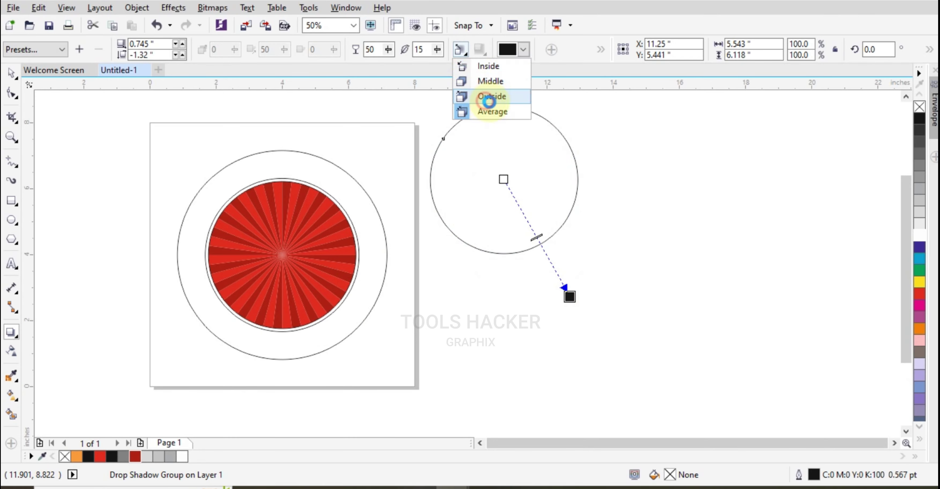
click(489, 98)
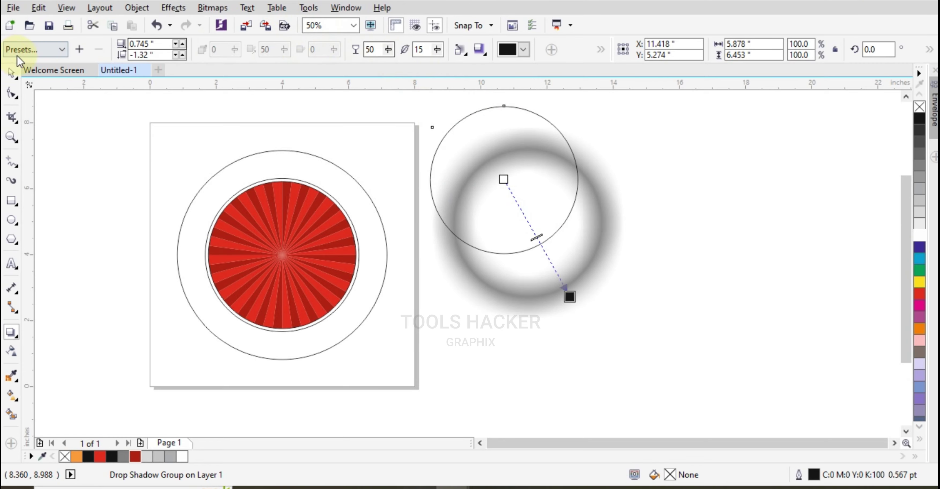
- Break the drop shadow apart from the copied circle and move the shadow ring to the empty area beside it
click(13, 73)
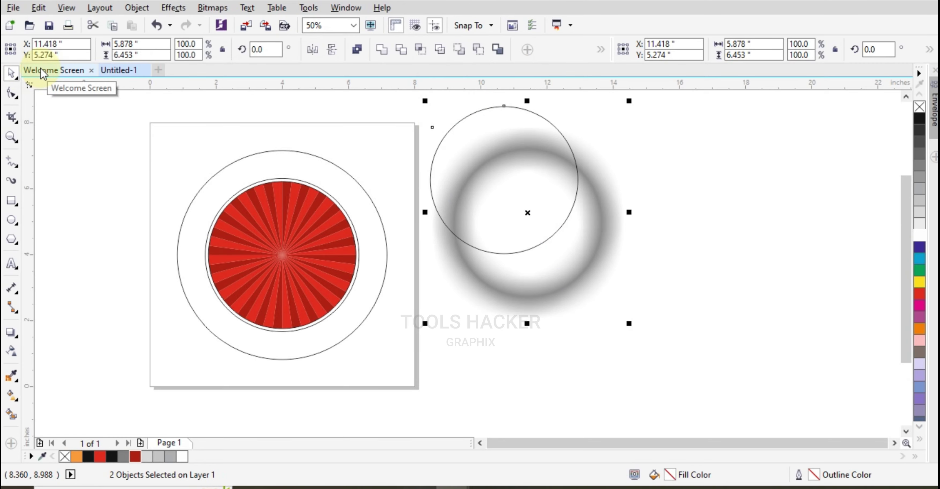
click(596, 249)
click(687, 292)
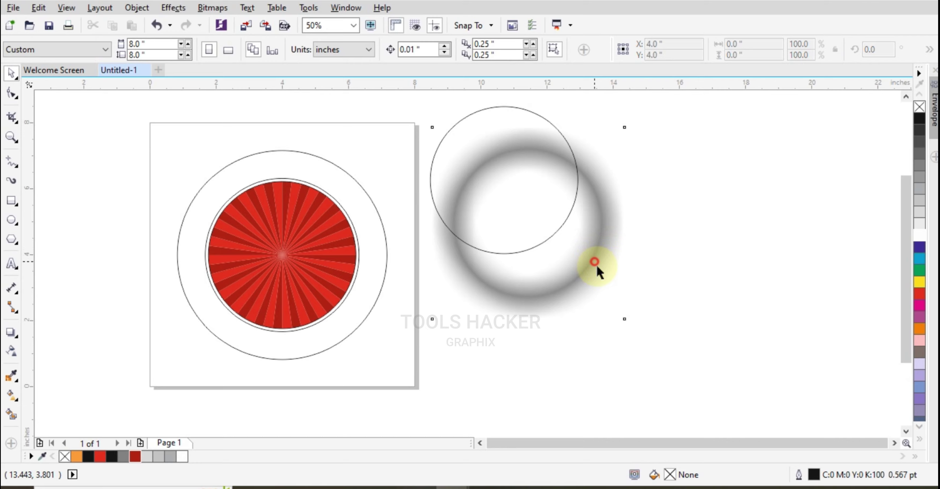
drag(596, 269, 764, 305)
- PowerClip the shadow ring inside the sunburst circle to darken its edge, and deselect it
right_click(732, 252)
click(764, 139)
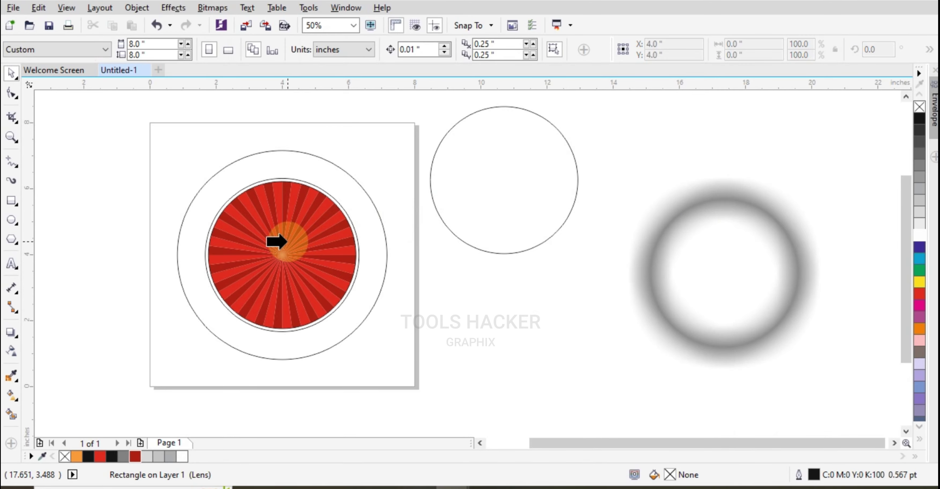
click(277, 243)
scroll(300, 252, up, 1)
scroll(339, 275, down, 1)
click(442, 277)
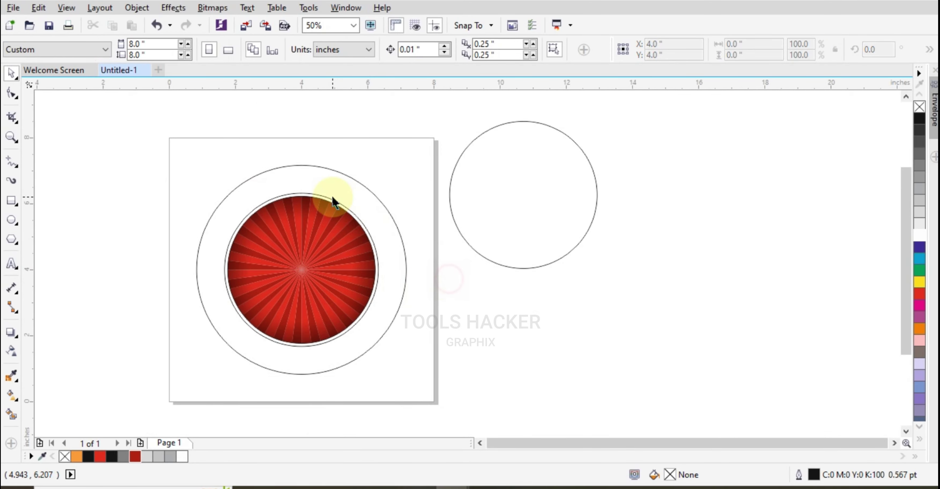
- Apply a linear fountain fill to the outermost circle, running vertically from its top edge to its bottom edge
scroll(330, 200, up, 1)
click(350, 182)
scroll(292, 161, down, 1)
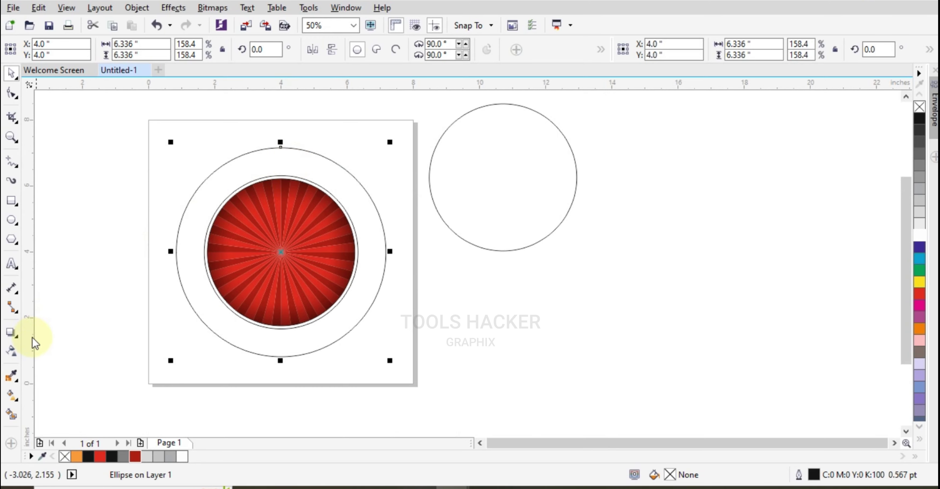
click(9, 412)
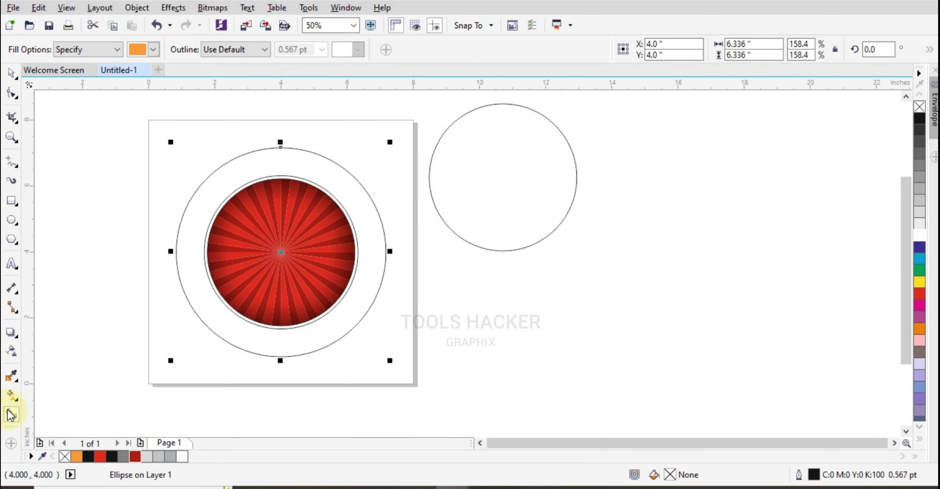
click(10, 397)
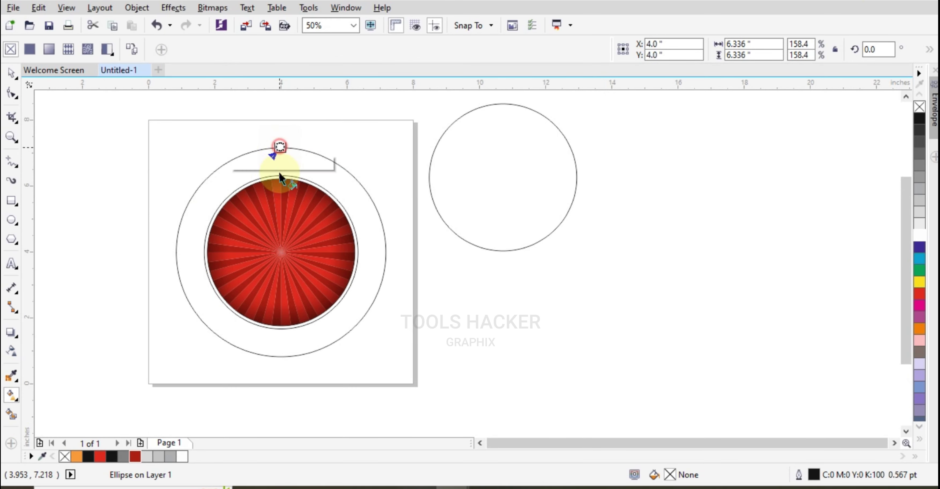
drag(280, 148, 280, 355)
- Colour the gradient's top end very light grey and its bottom end a slightly darker light grey
click(280, 146)
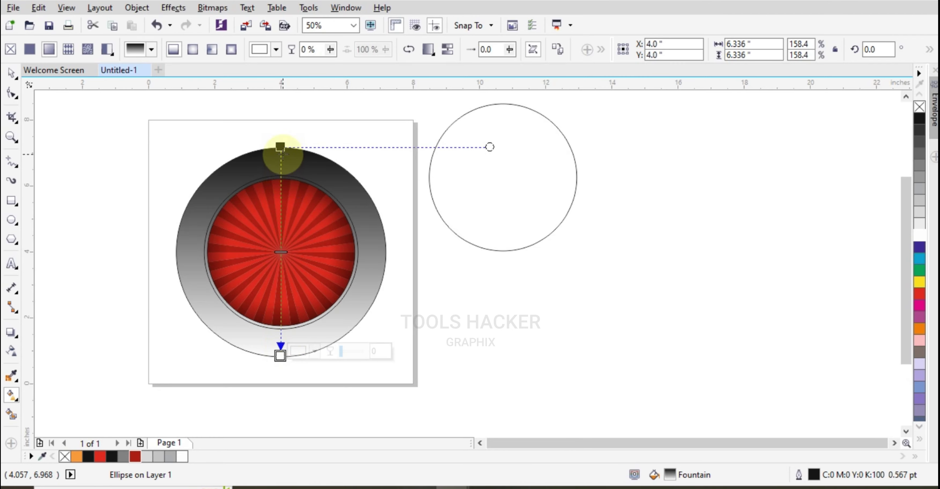
click(925, 234)
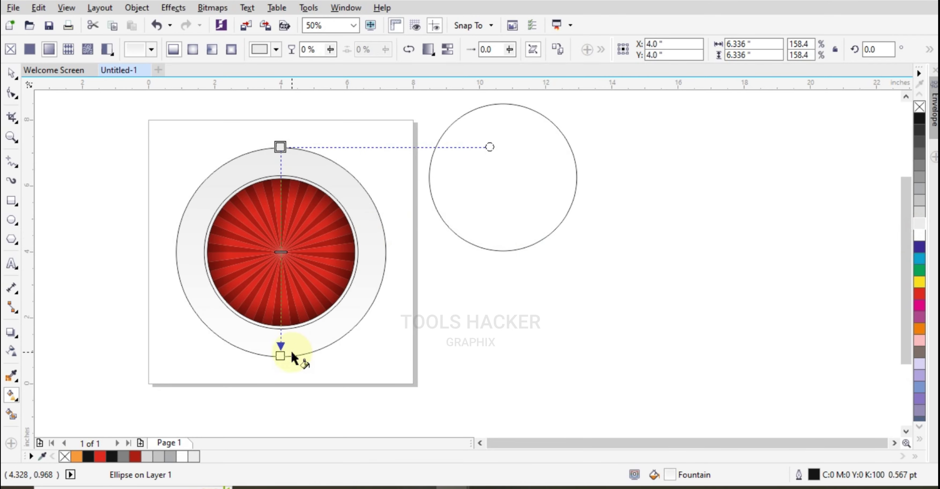
click(280, 355)
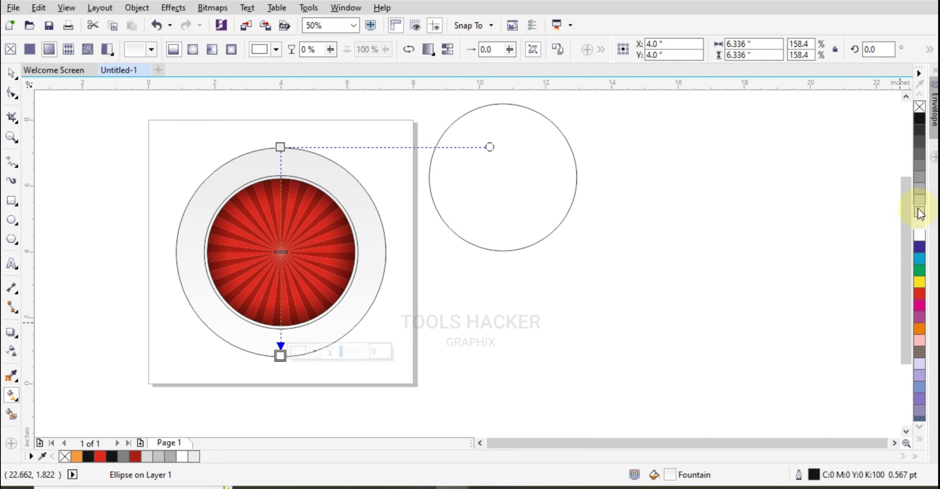
click(919, 212)
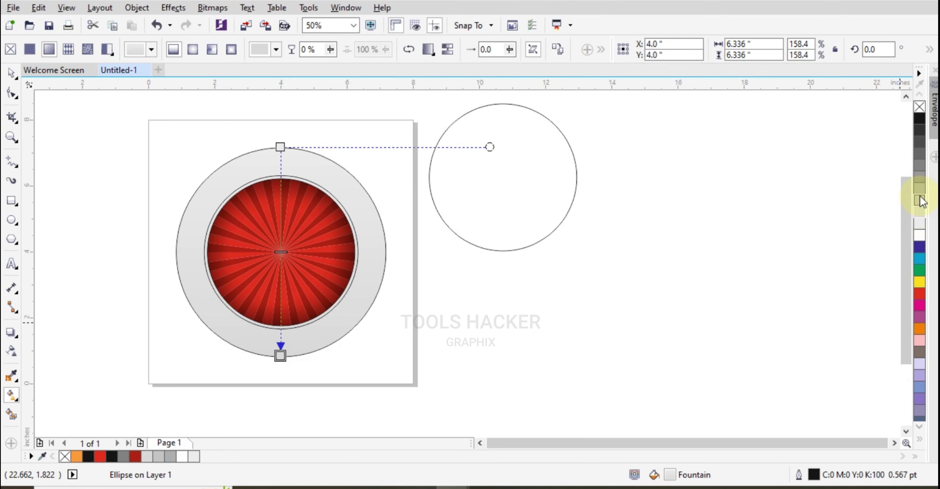
click(920, 200)
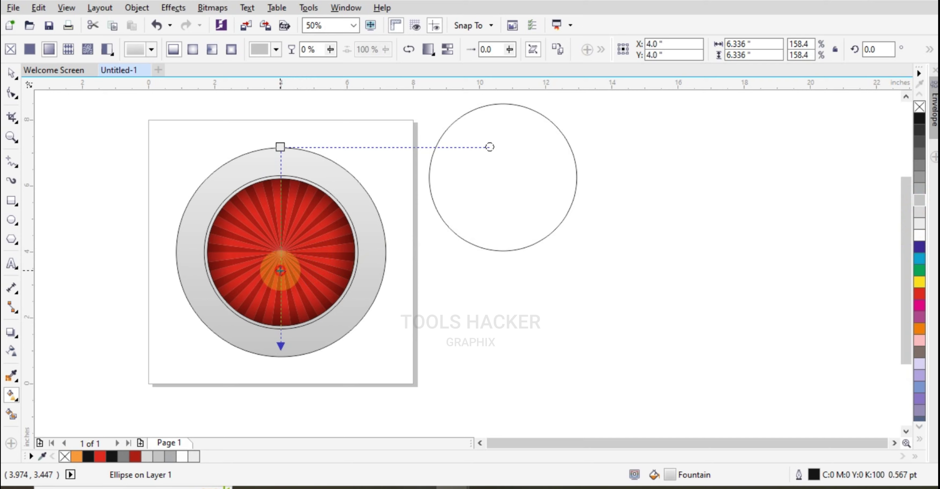
- Add a 50% Black node at about 59% of the outer circle's gradient and shift it slightly downward
click(280, 271)
click(919, 176)
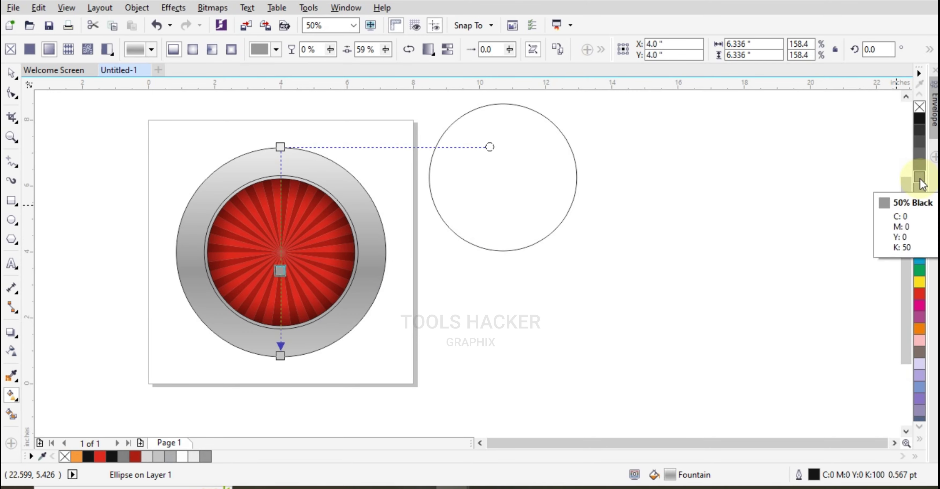
click(280, 270)
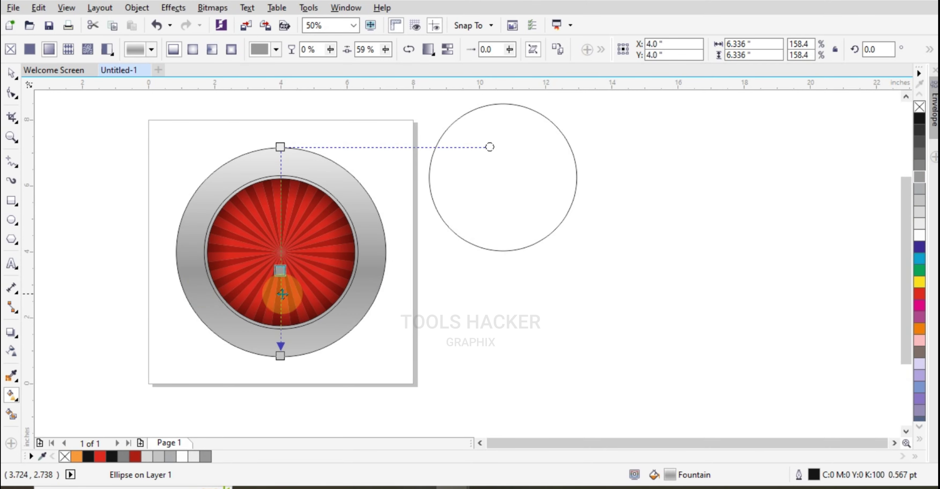
click(280, 279)
- Add very light grey nodes at about 39% and 86% of the outer circle's gradient
drag(281, 272, 280, 228)
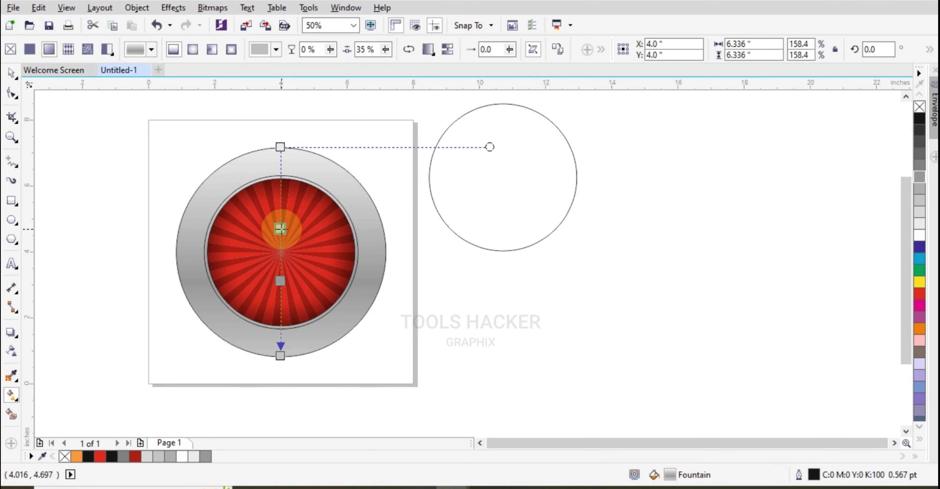
click(921, 233)
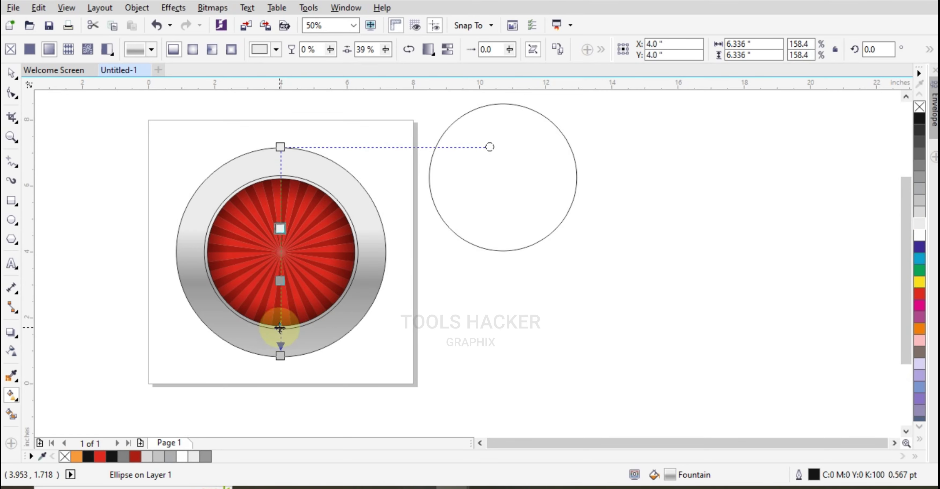
double_click(280, 327)
click(920, 229)
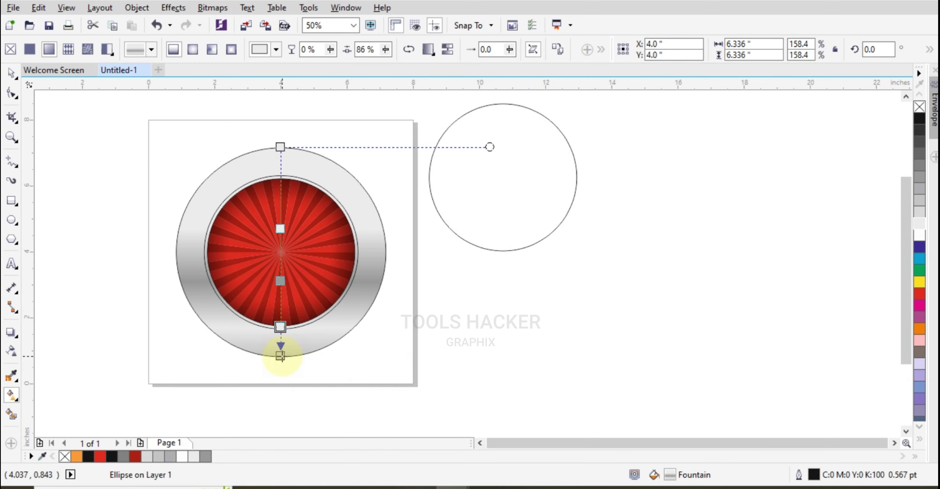
- Shift the outer circle's 50% Black gradient node slightly upward and move the lower node to 81% in a slightly darker light grey
click(282, 326)
click(280, 357)
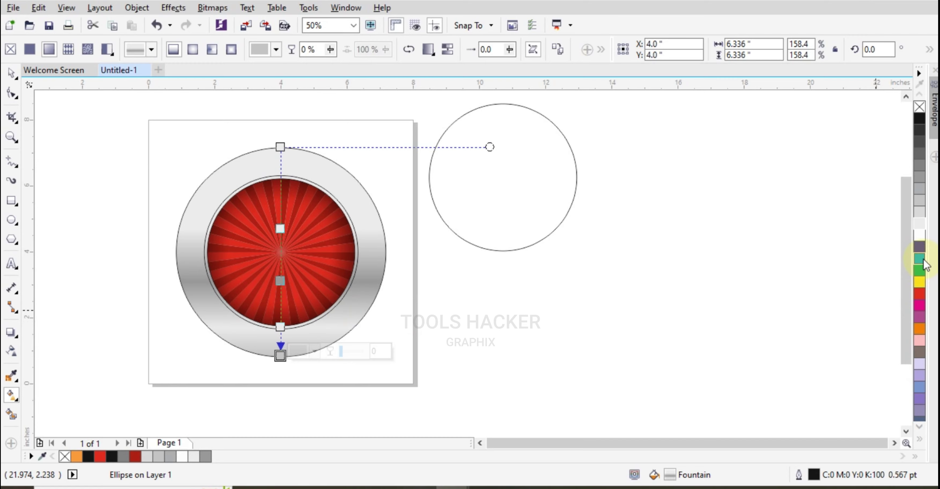
click(919, 232)
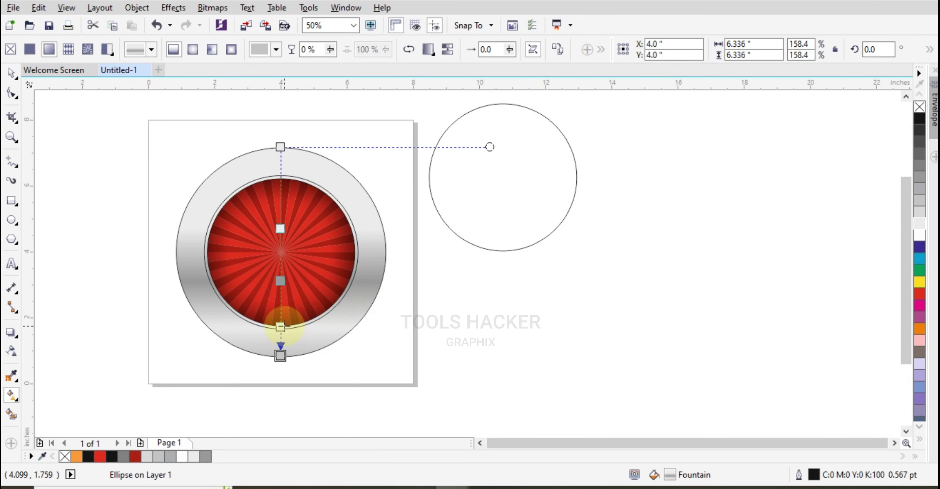
click(281, 282)
drag(280, 283, 281, 273)
drag(280, 326, 280, 316)
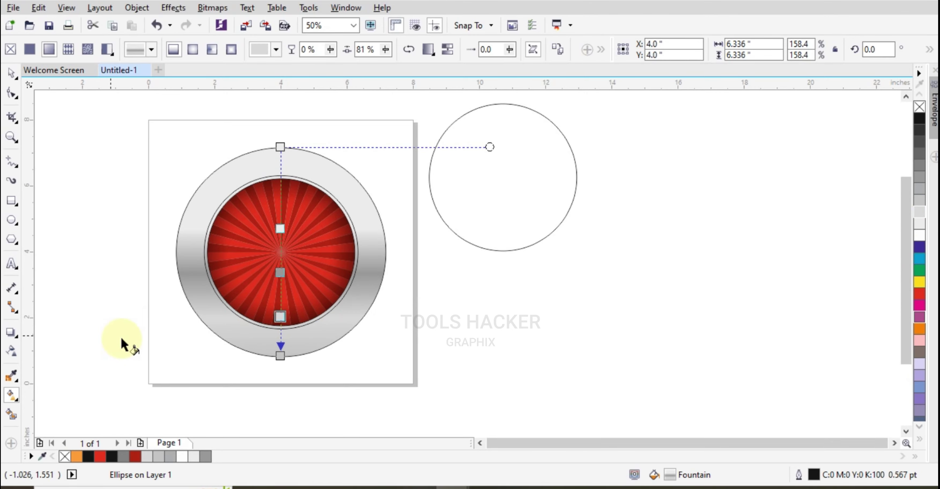
- Move the outer circle's 50% Black gradient node to 57% and its upper light grey node to 32%
scroll(306, 285, down, 1)
scroll(296, 266, up, 1)
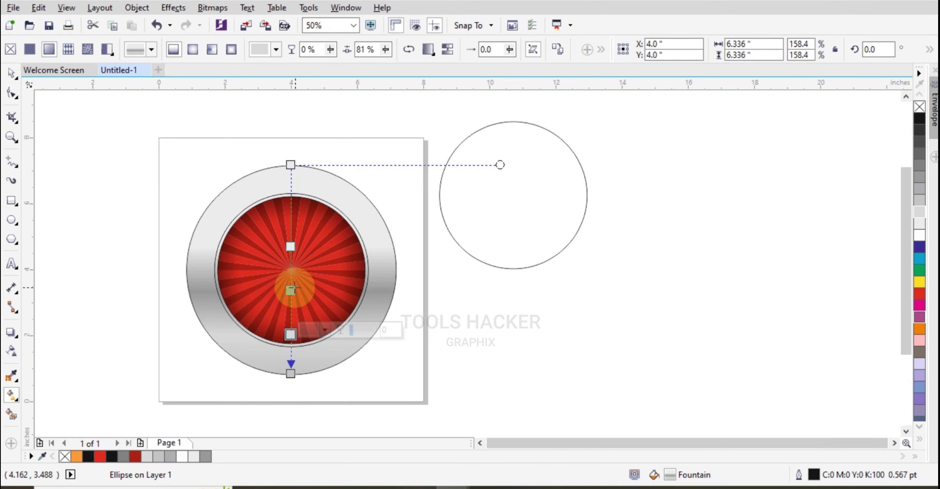
double_click(291, 286)
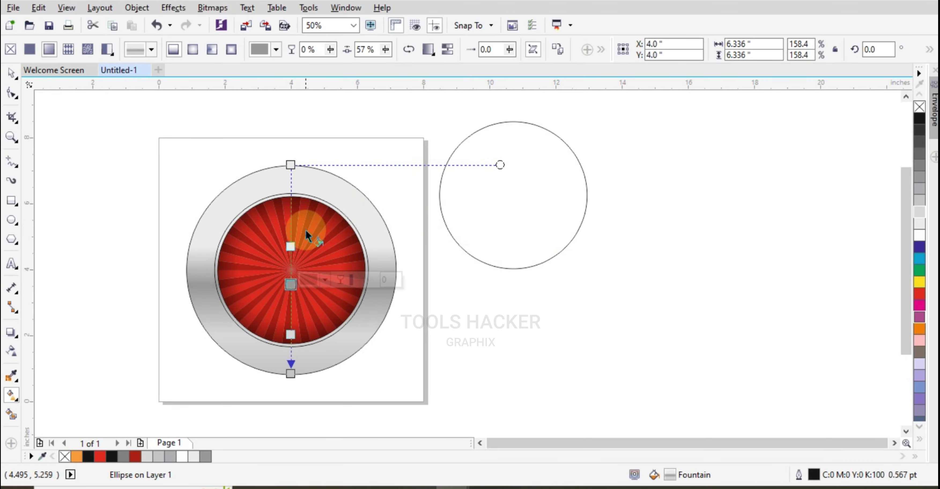
drag(291, 246, 290, 232)
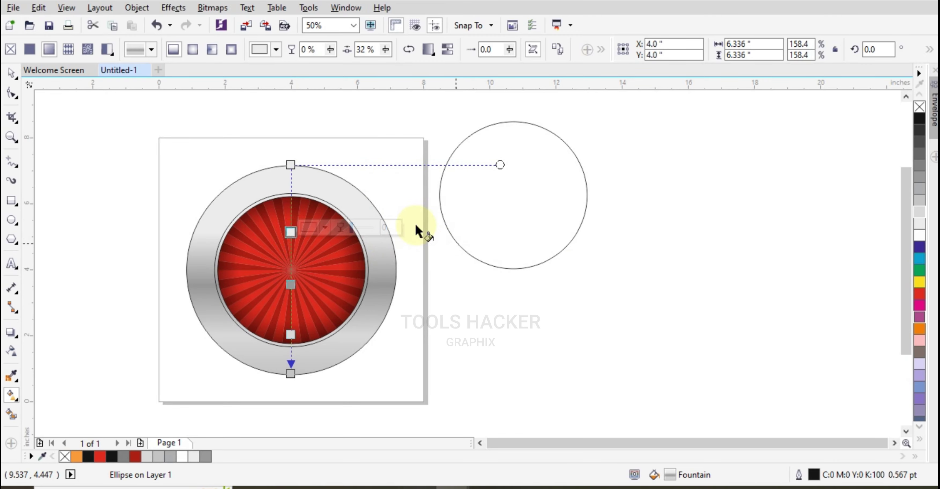
- Mirror the narrow ring circle around the sunburst vertically to reverse its grey gradient
click(11, 74)
click(76, 117)
scroll(338, 212, up, 1)
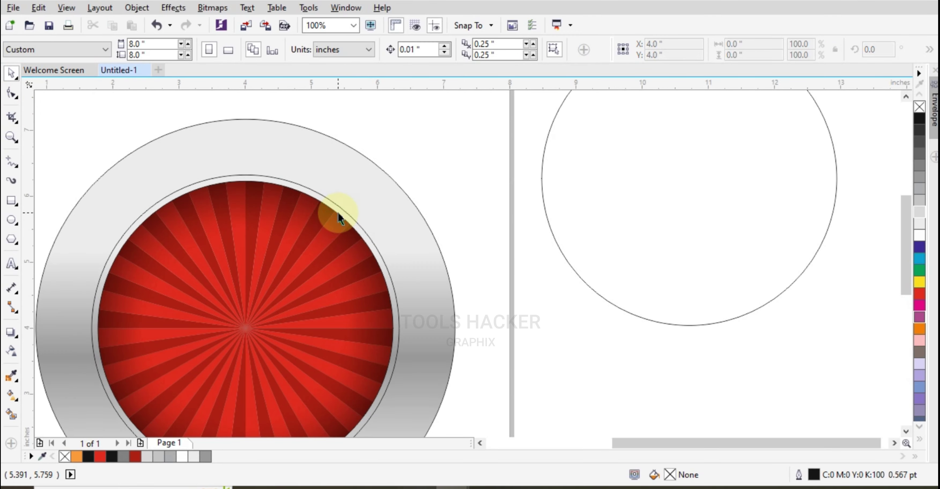
scroll(355, 186, down, 1)
scroll(323, 222, up, 1)
click(451, 313)
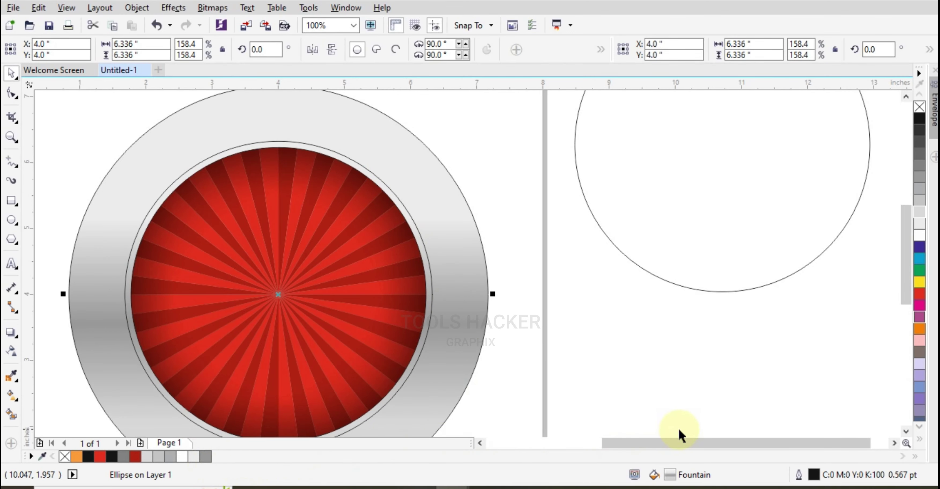
click(289, 145)
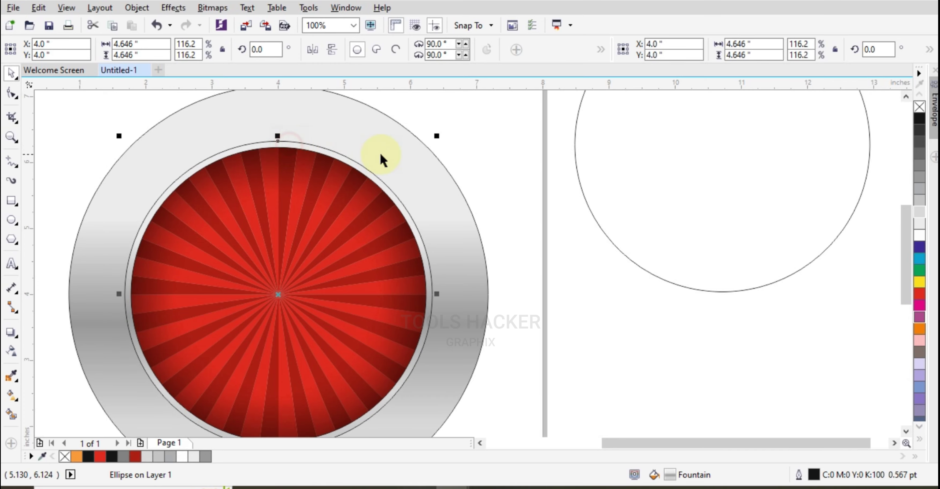
click(333, 54)
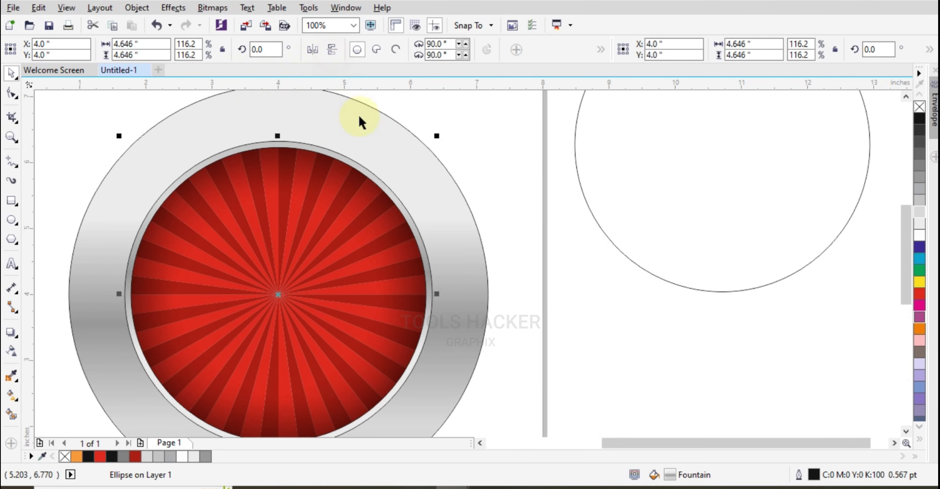
scroll(474, 142, down, 1)
click(456, 137)
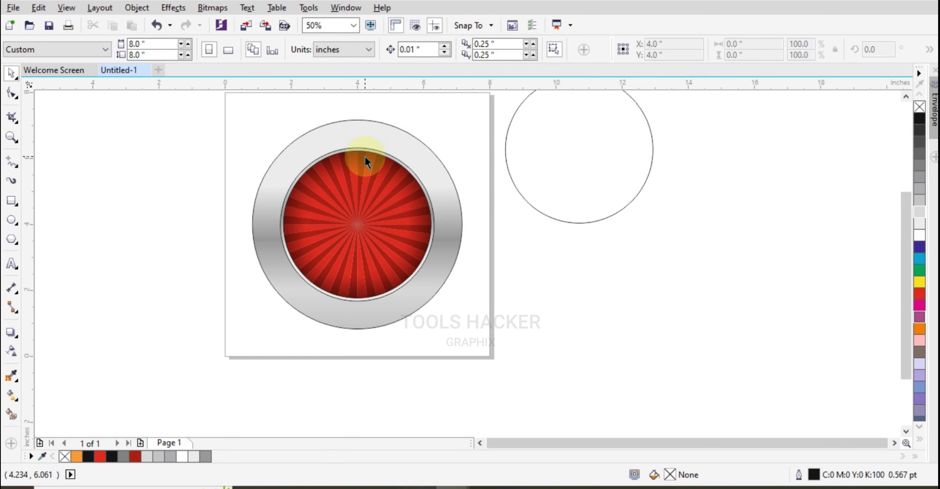
- Remove the outlines from both the narrow ring circle and the outermost circle
scroll(365, 143, up, 2)
click(352, 133)
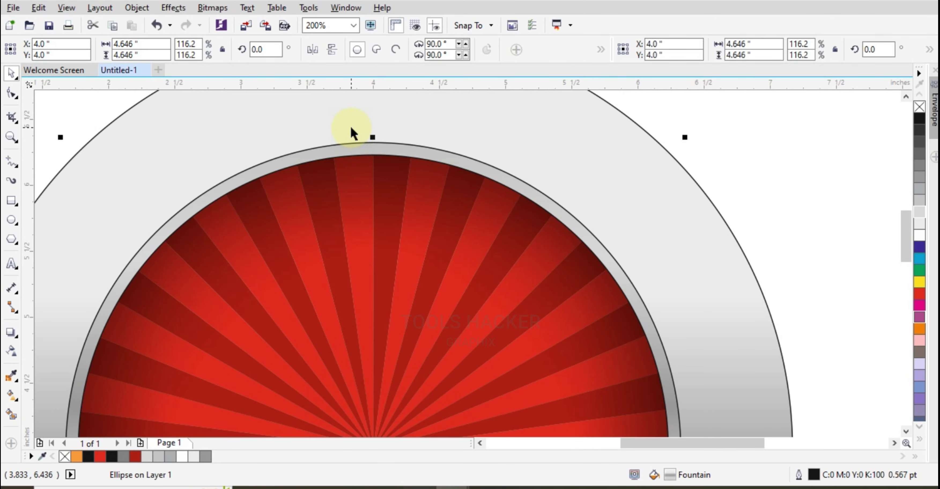
shift+click(352, 133)
scroll(367, 162, down, 1)
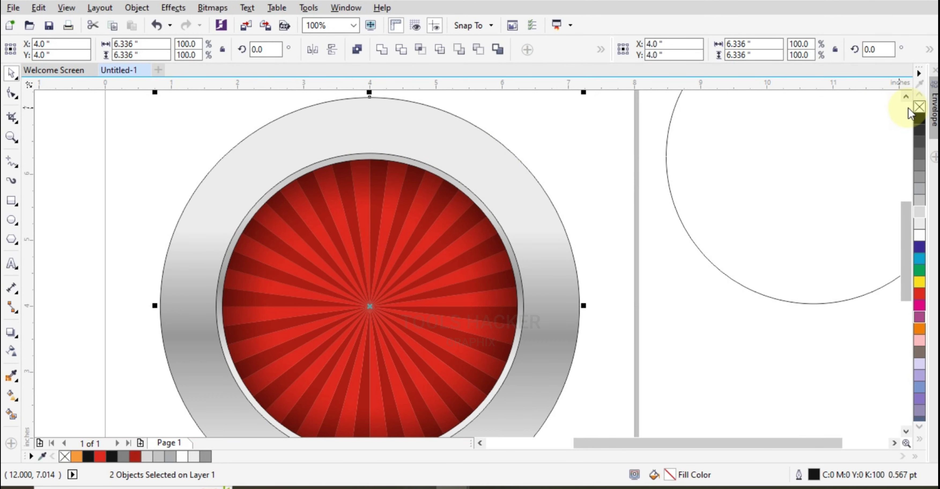
scroll(227, 185, down, 1)
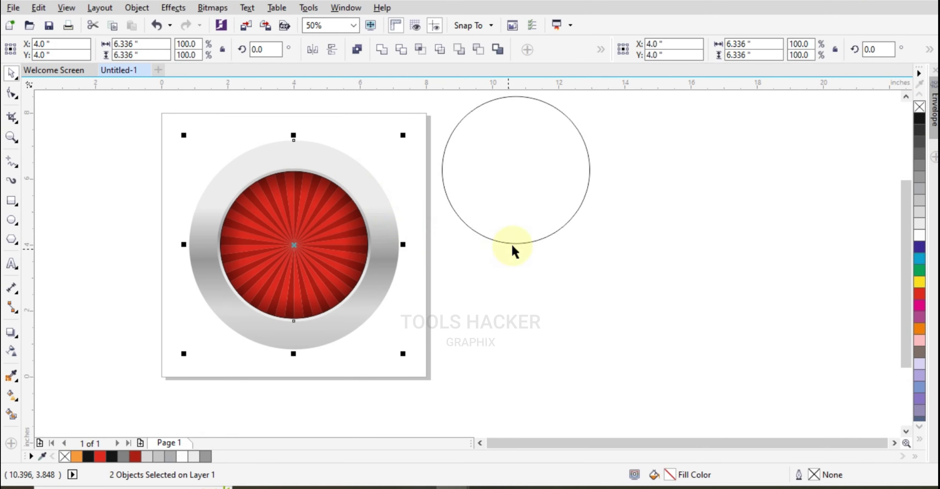
- Move the spare unfilled circle further away from the badge and enlarge the red sunburst centre very slightly
drag(517, 237, 565, 267)
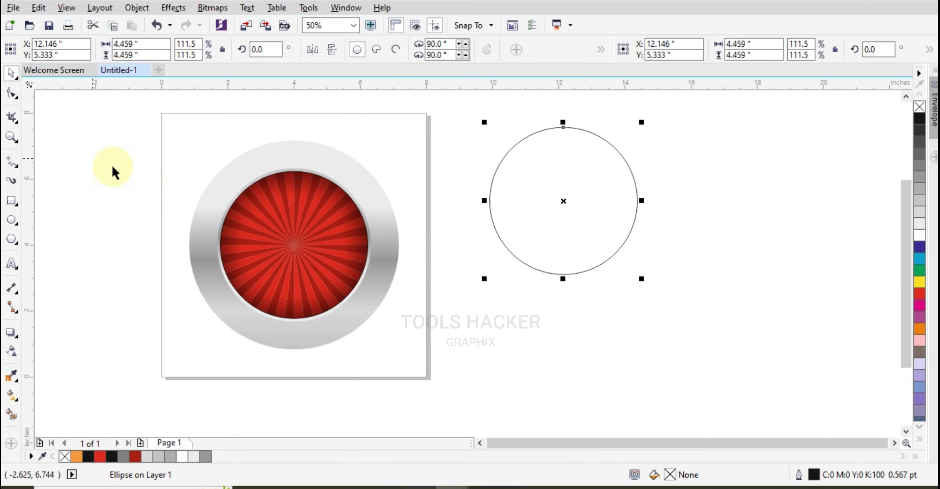
scroll(309, 208, up, 1)
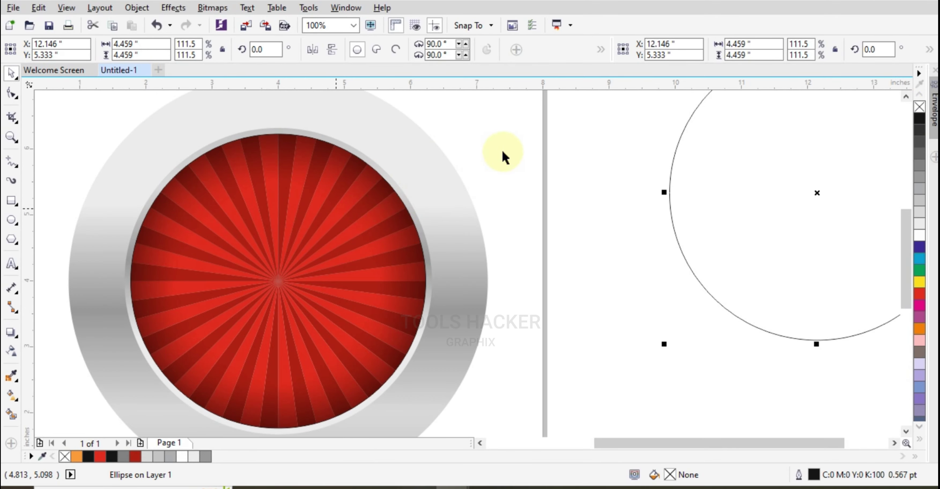
drag(521, 122, 109, 410)
drag(436, 398, 439, 399)
click(533, 326)
scroll(533, 325, down, 2)
scroll(542, 353, up, 1)
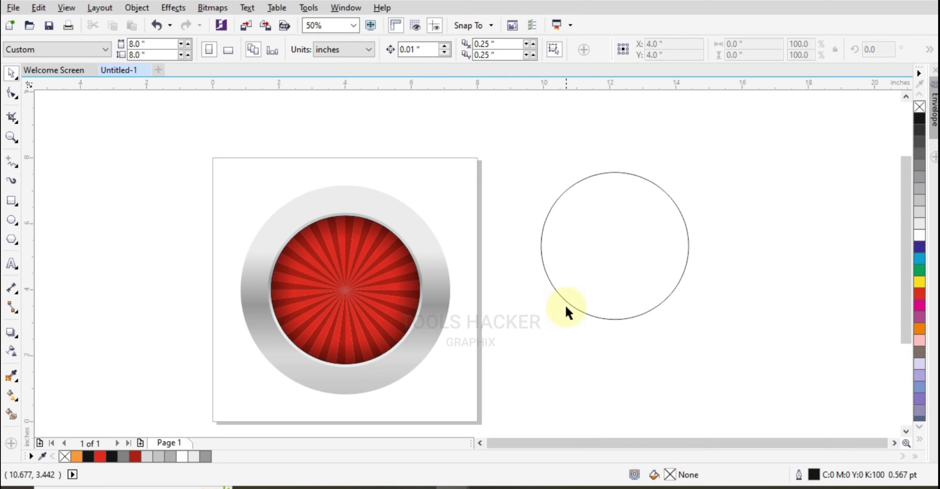
- Centre the spare unfilled circle horizontally and vertically on the badge's outermost circle
drag(567, 304, 651, 295)
scroll(487, 235, down, 1)
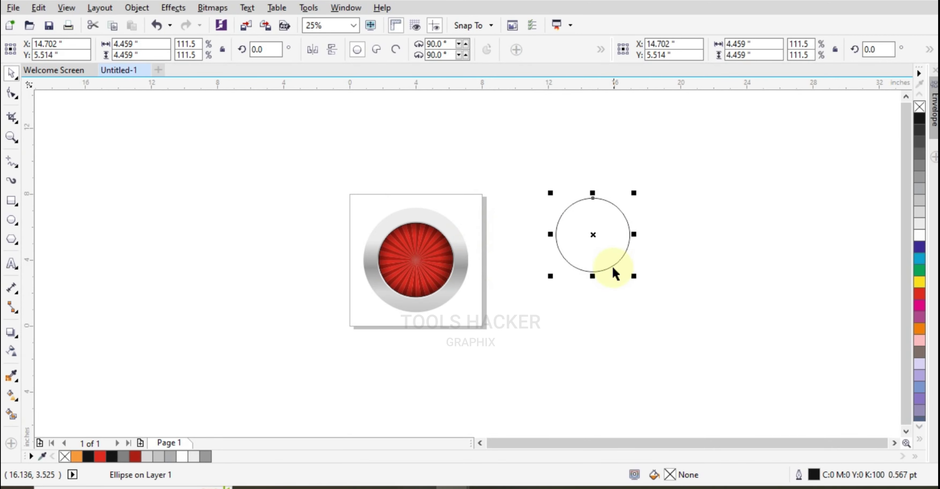
scroll(576, 268, up, 1)
shift+click(463, 263)
key(e)
key(c)
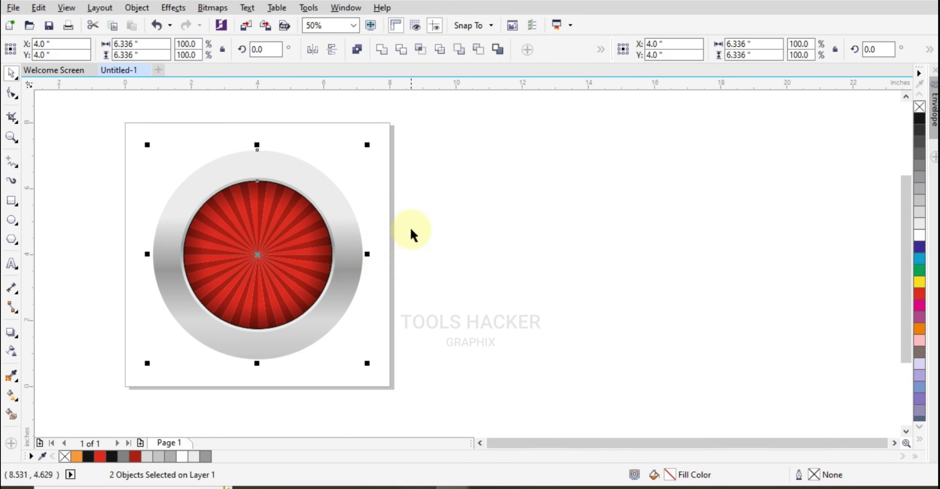
- Enlarge the unfilled circle from its centre to about 4.83 inches in diameter, just outside the narrow ring
click(309, 220)
scroll(266, 179, up, 2)
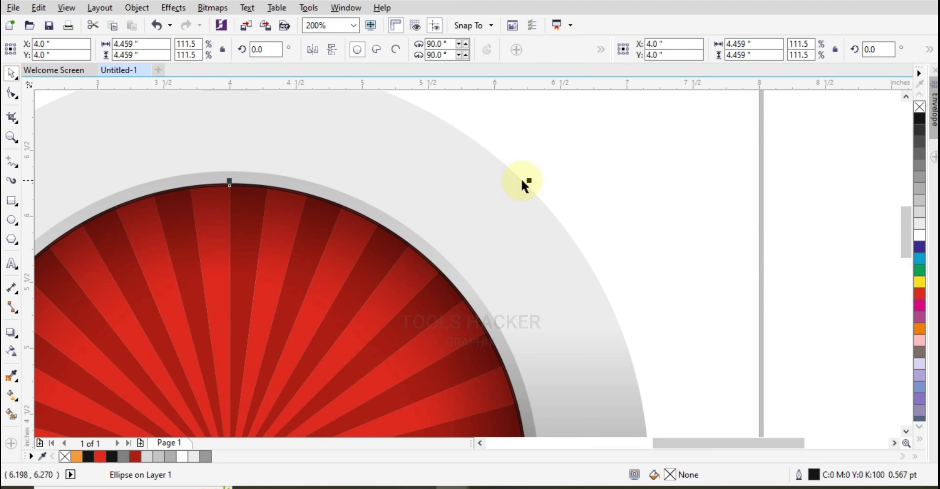
drag(532, 180, 579, 155)
scroll(480, 168, down, 1)
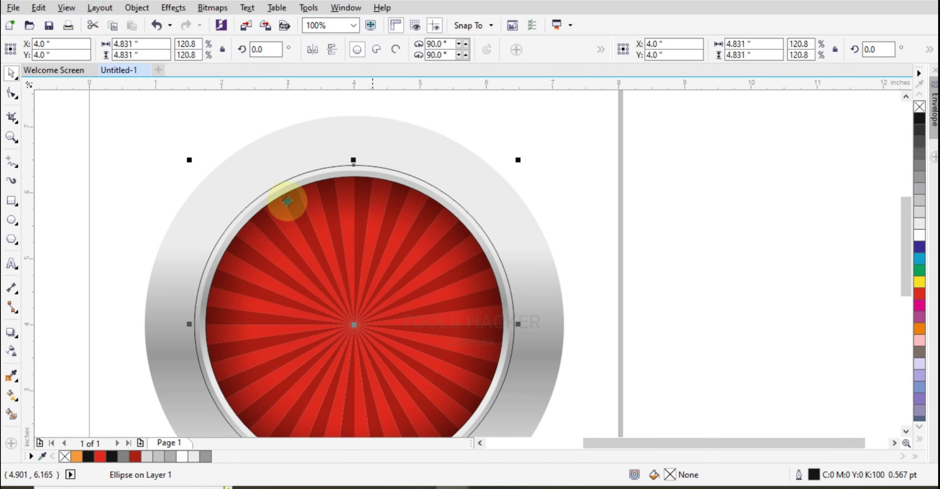
- Add the artistic text "VICTORY" beside the badge
click(14, 270)
click(571, 220)
text(VICTORY)
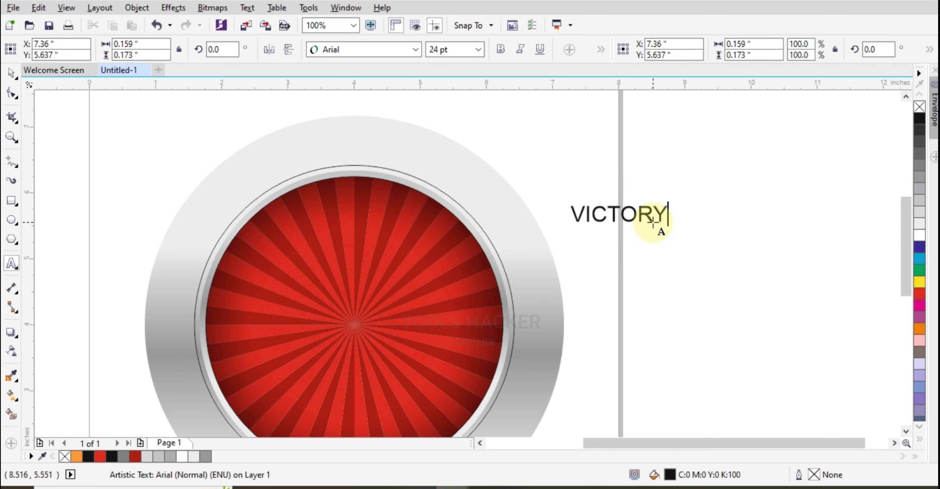
- Set the font of the whole VICTORY text to LEMON MILK
key(ctrl+a)
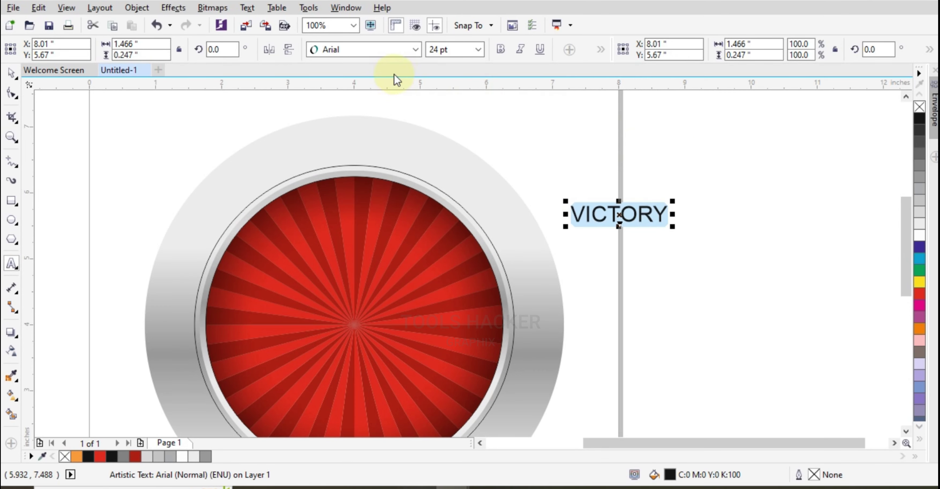
click(378, 51)
key(Down)
key(Down)
key(Down)
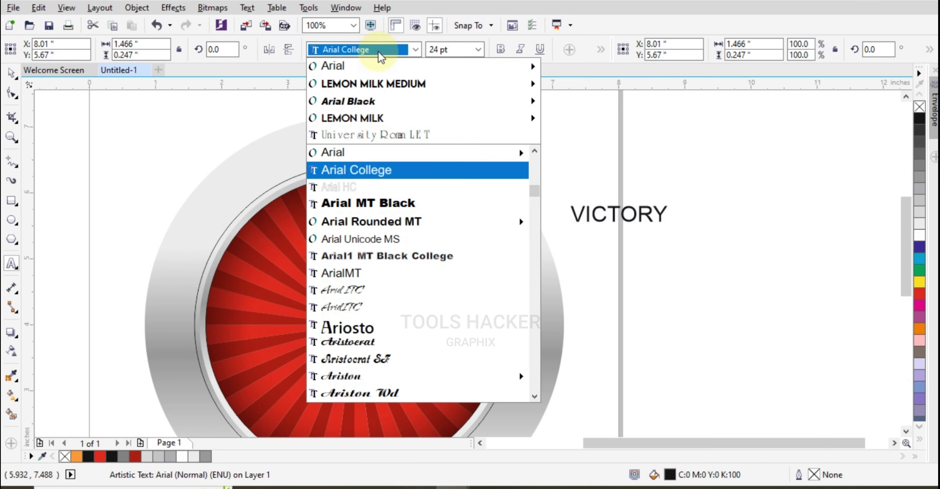
key(Down)
key(Up)
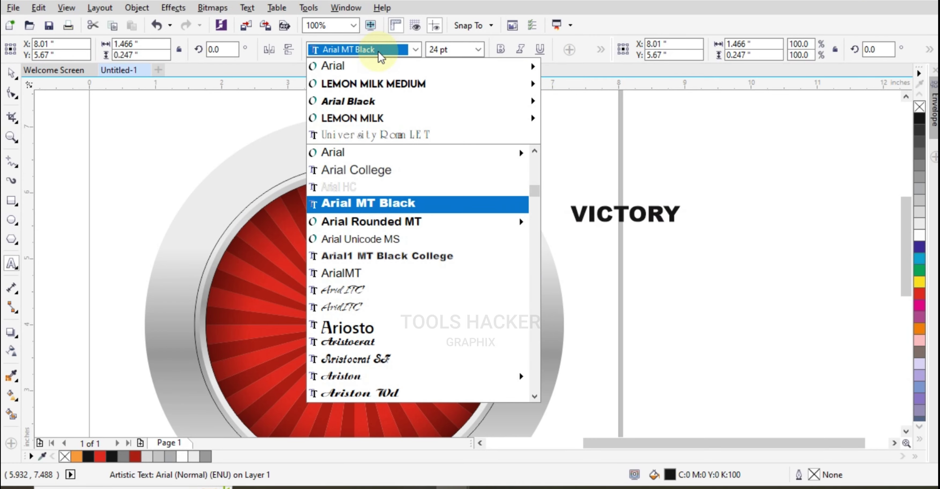
key(Down)
key(Down)
key(Down)
key(Down)
key(Up)
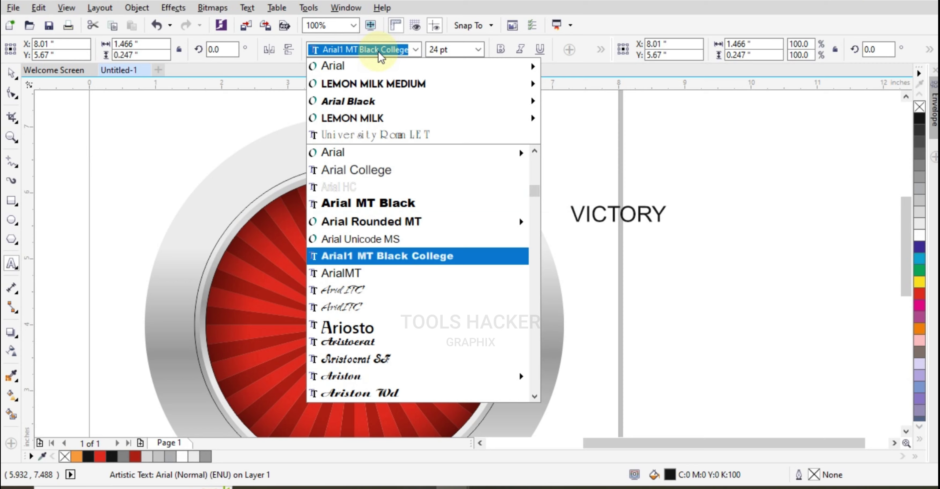
click(364, 119)
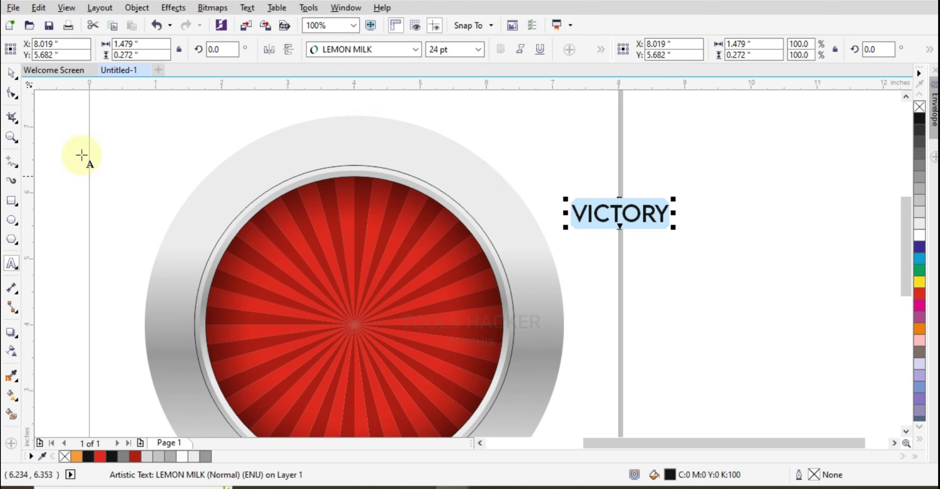
- Fit the VICTORY text to the path of the unfilled circle around the narrow ring
click(11, 73)
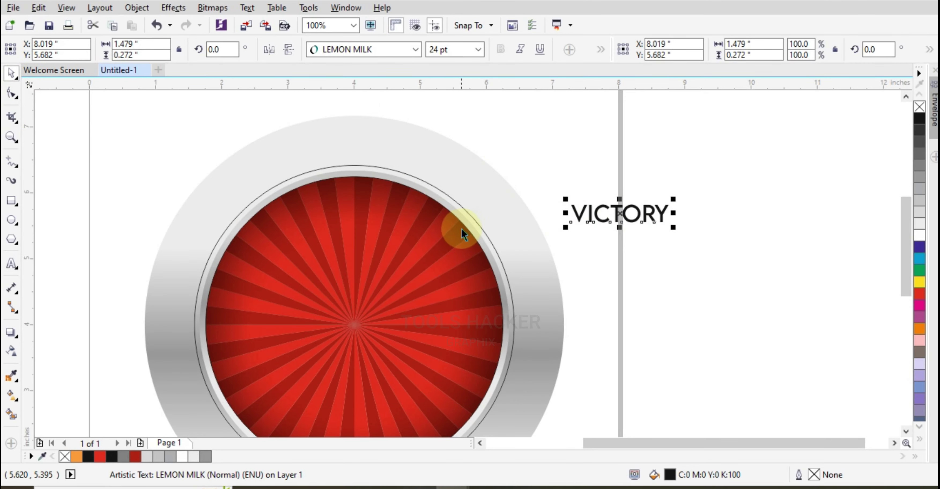
shift+click(463, 208)
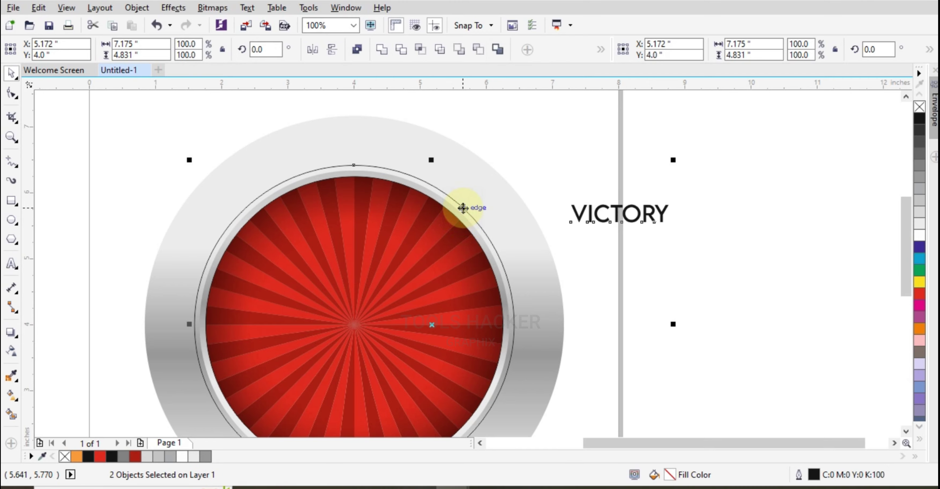
click(252, 8)
click(284, 221)
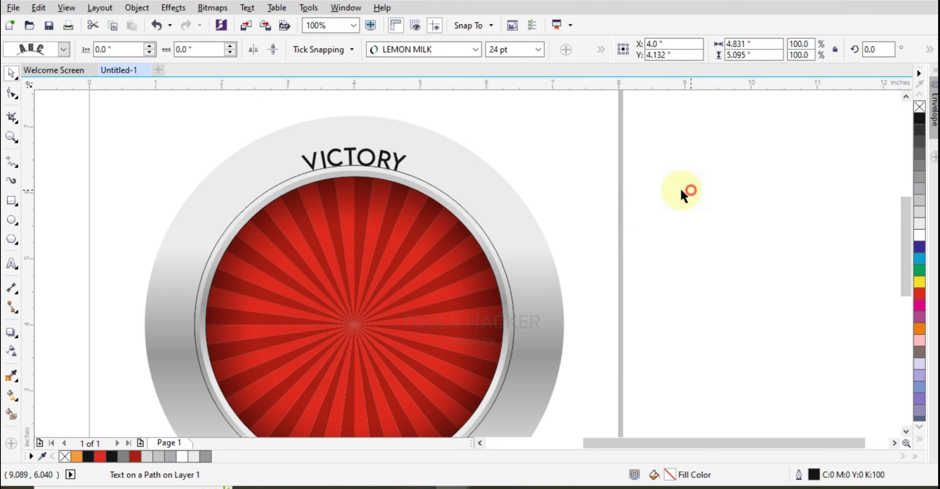
- Enlarge the curved VICTORY text to about 46.8 pt
click(402, 169)
ctrl+click(406, 177)
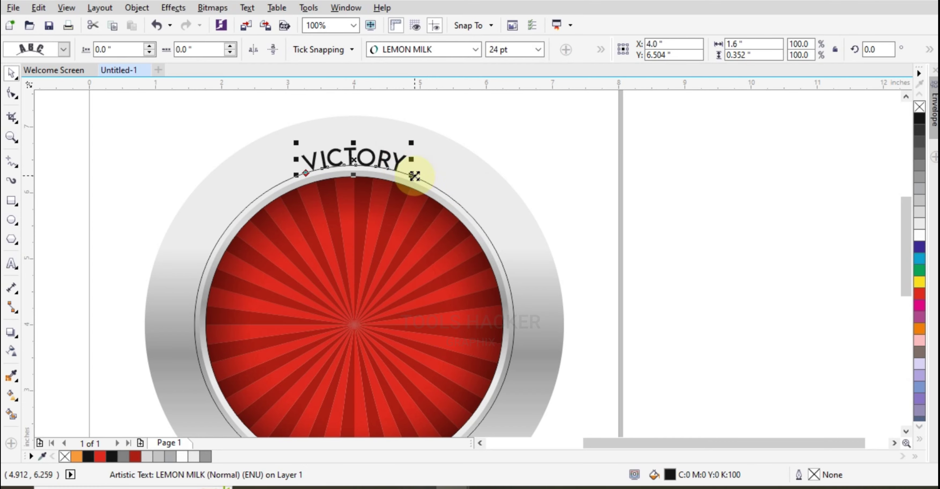
drag(414, 176, 462, 221)
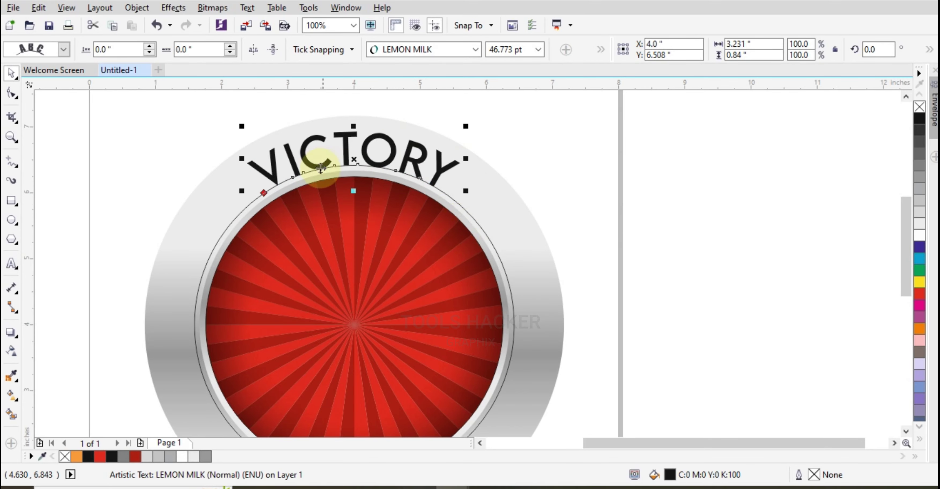
- Widen the letter spacing of the curved VICTORY text until it spans about 4.02 inches
click(10, 95)
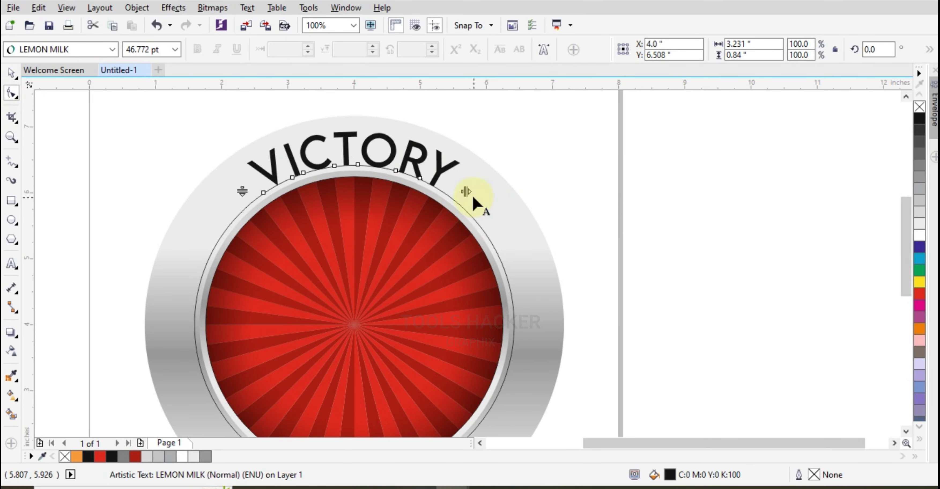
drag(465, 191, 503, 220)
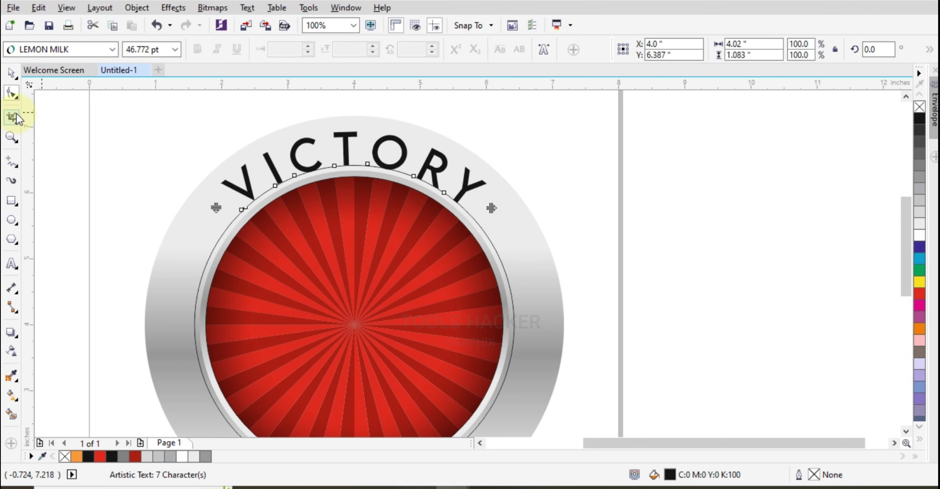
click(14, 81)
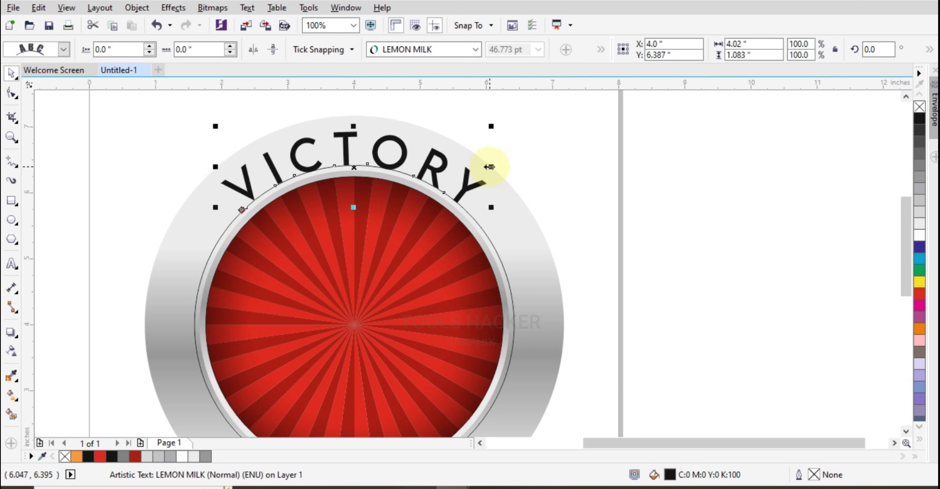
- Widen the letter spacing of the curved VICTORY text until it spans about 5.93 inches
drag(491, 166, 642, 220)
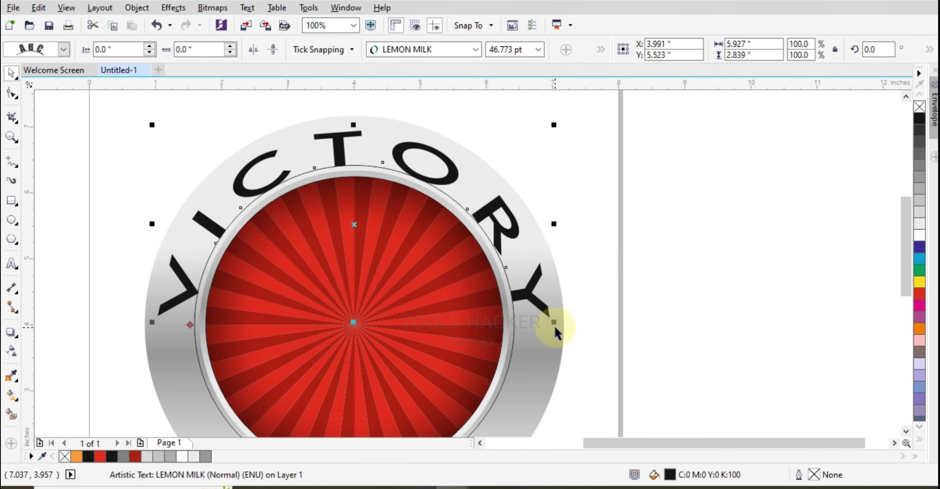
click(598, 185)
scroll(379, 179, up, 2)
click(380, 168)
scroll(378, 183, down, 2)
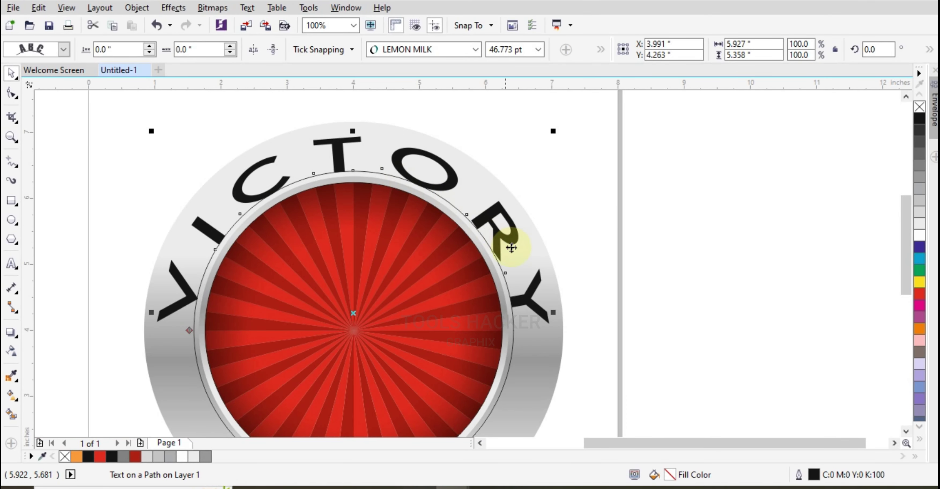
click(710, 273)
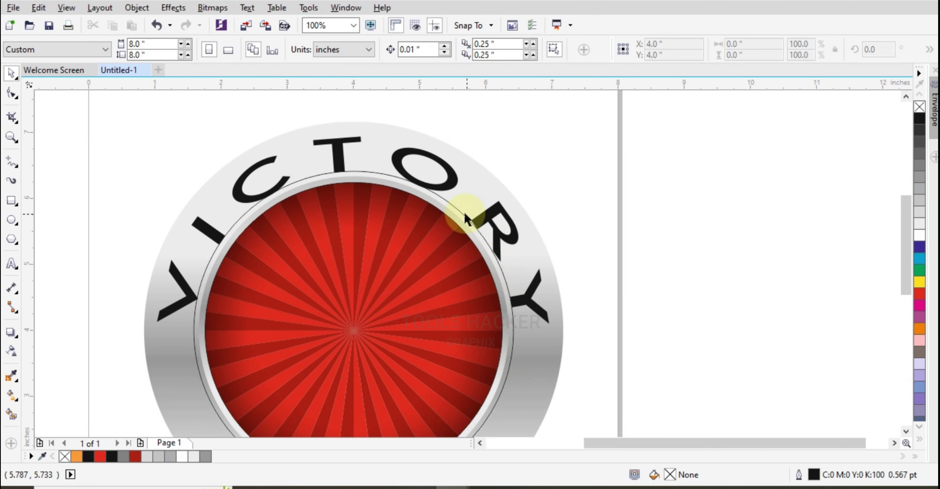
- Enlarge the guide circle under the VICTORY text to about 4.91 inches, detach the text from it and delete the circle
click(455, 208)
ctrl+click(456, 209)
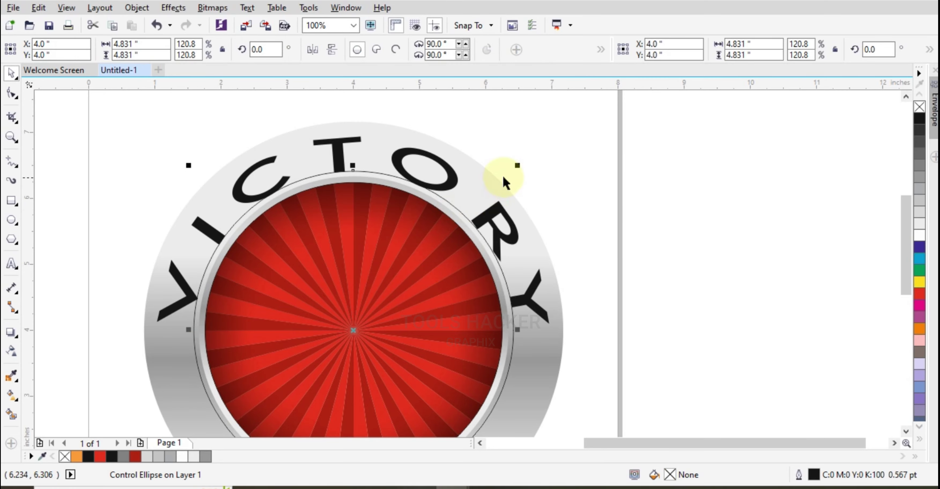
scroll(503, 176, up, 2)
drag(530, 162, 535, 153)
scroll(529, 168, down, 2)
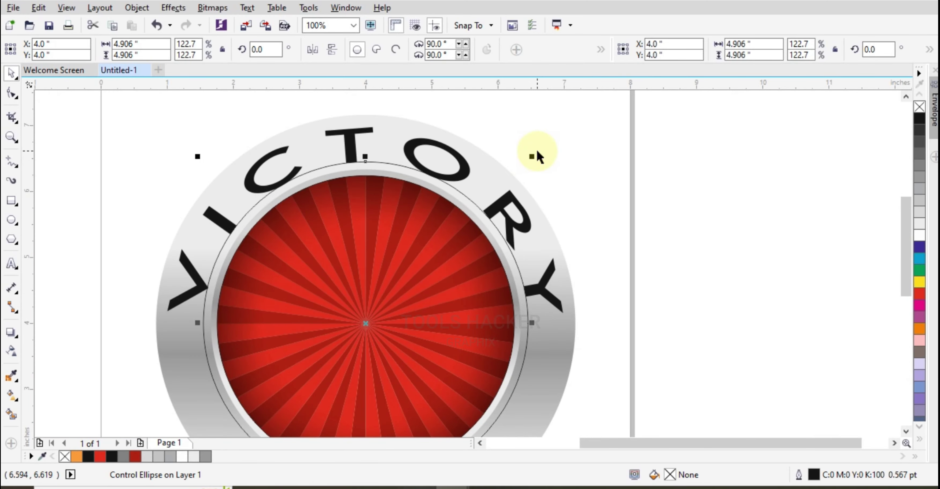
click(537, 157)
scroll(300, 206, down, 2)
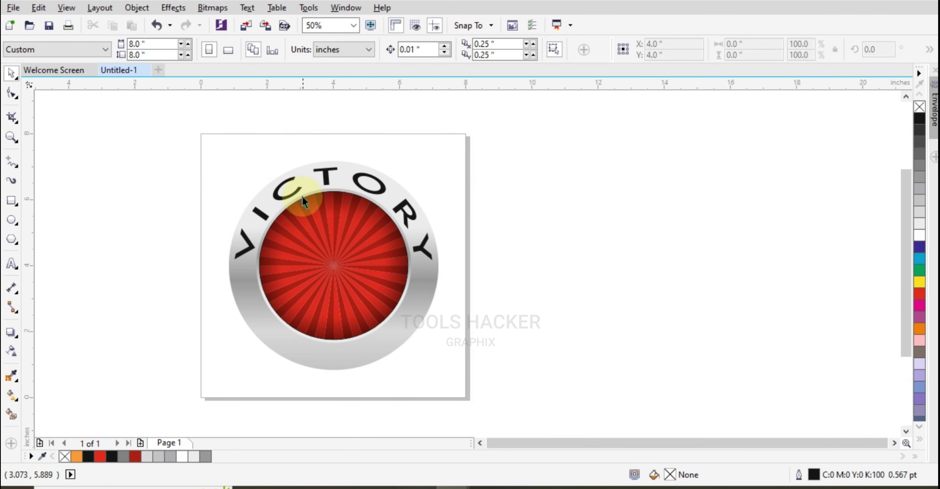
- Place a copy of the VICTORY text beside the page and convert the original lettering on the badge to curves
scroll(302, 197, up, 2)
click(297, 197)
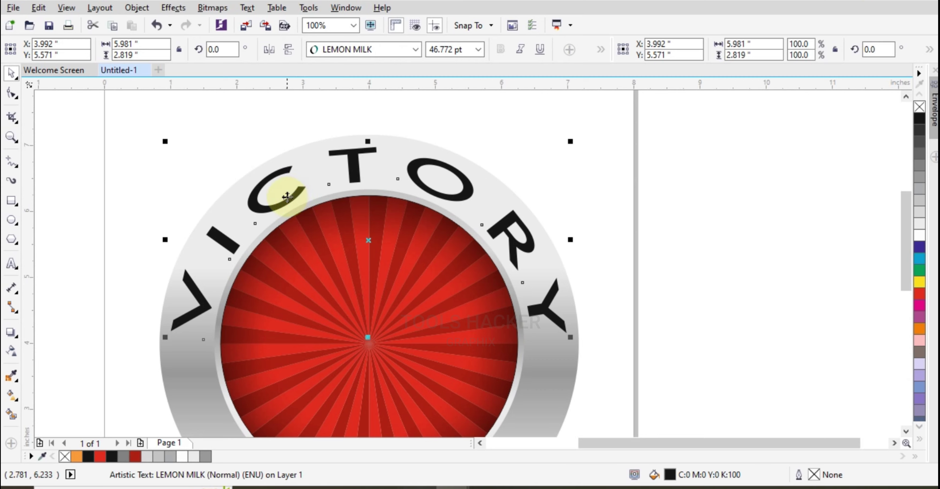
drag(288, 205, 759, 221)
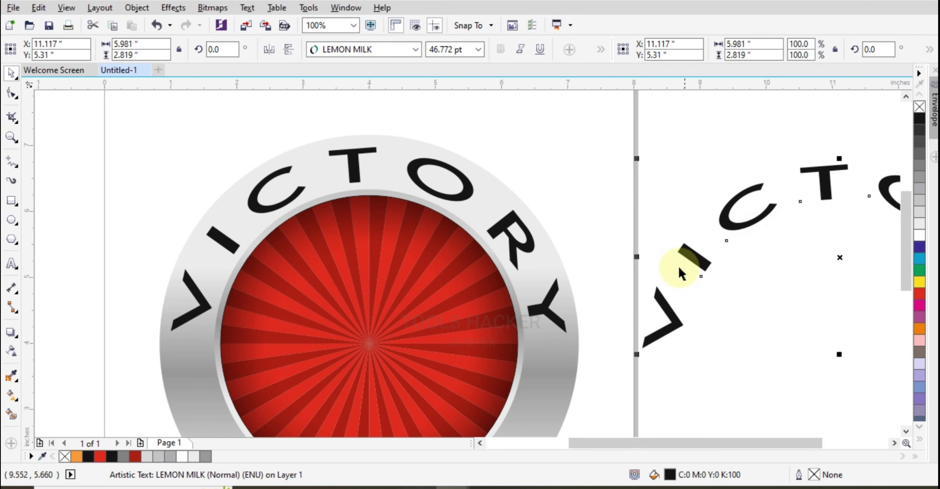
click(528, 254)
click(703, 273)
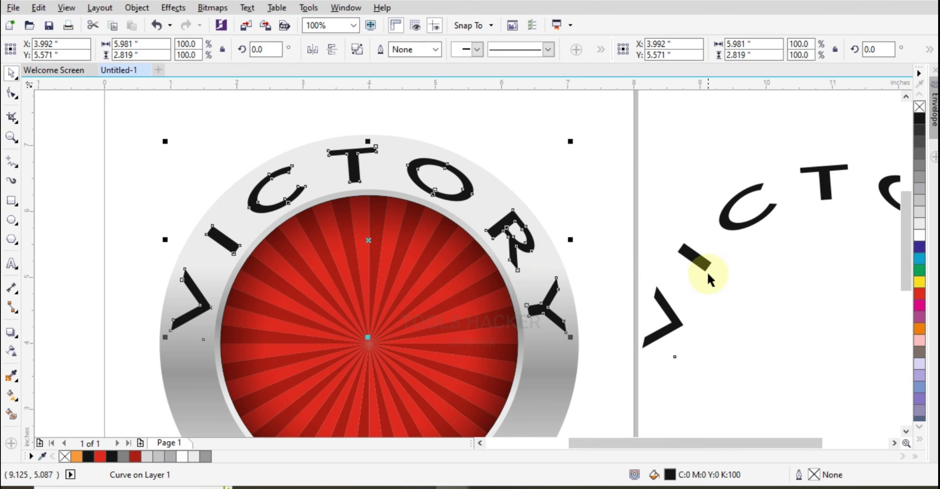
- Fill the copied VICTORY text beside the page with 20% black
click(703, 280)
click(702, 273)
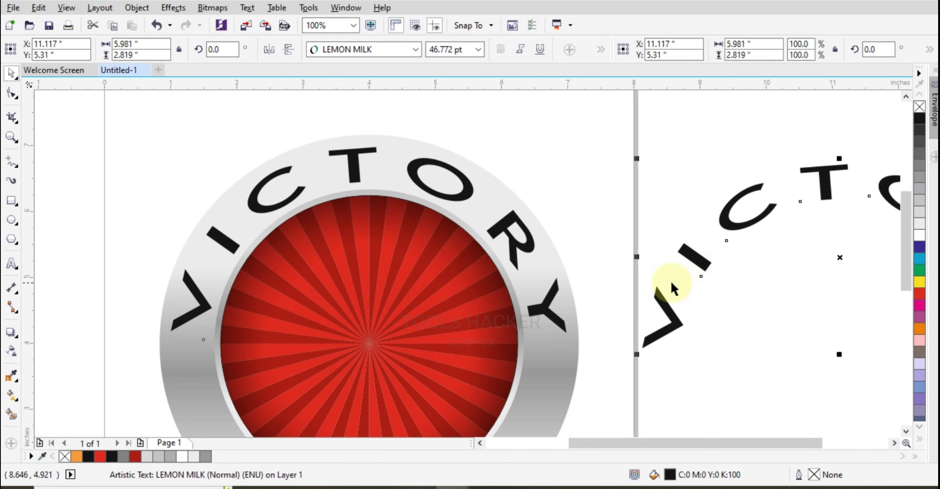
scroll(668, 277, down, 1)
click(920, 213)
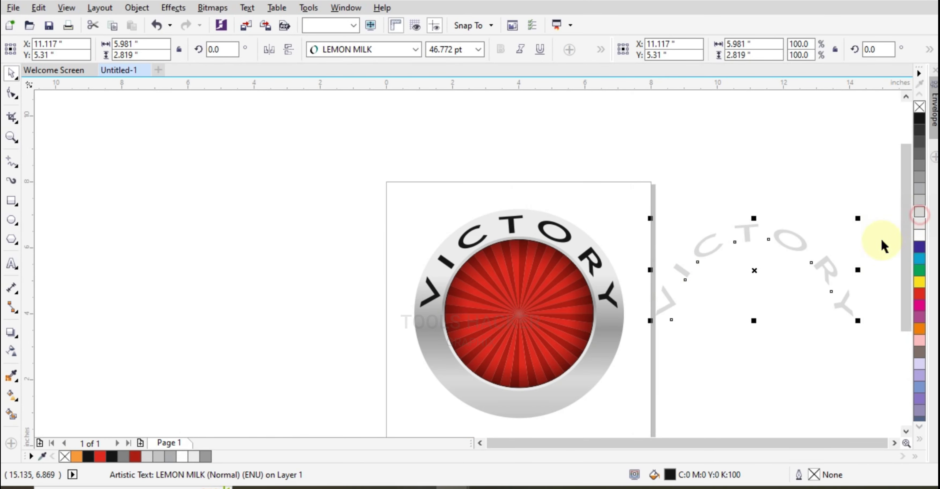
scroll(798, 277, up, 1)
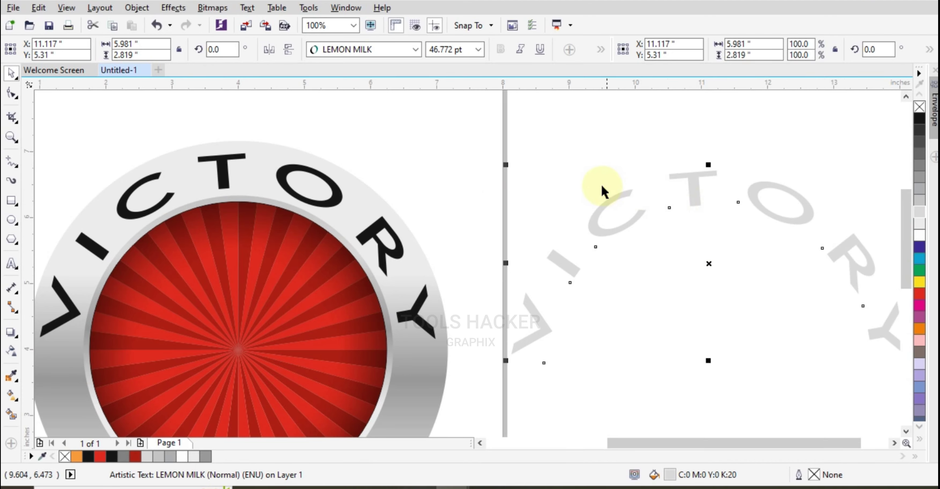
- PowerClip the light grey VICTORY copy inside the VICTORY curves on the badge's ring
right_click(610, 193)
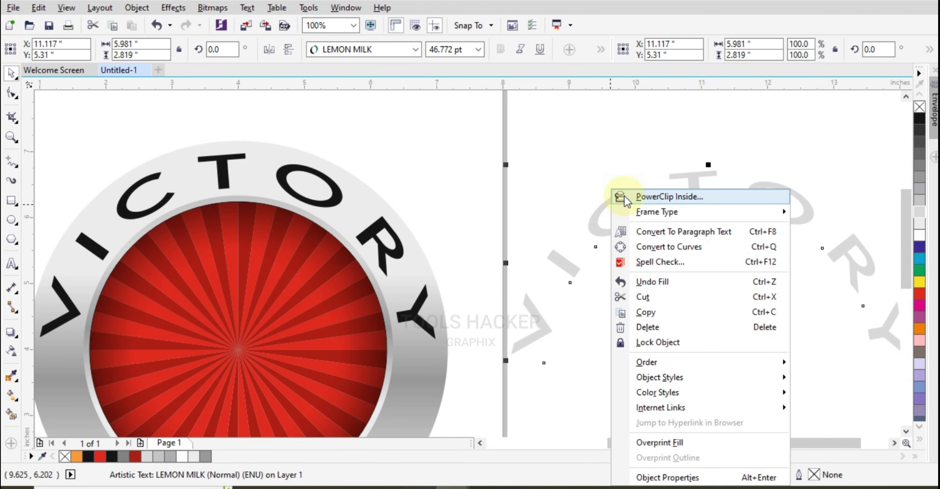
click(620, 195)
click(278, 178)
scroll(279, 187, up, 2)
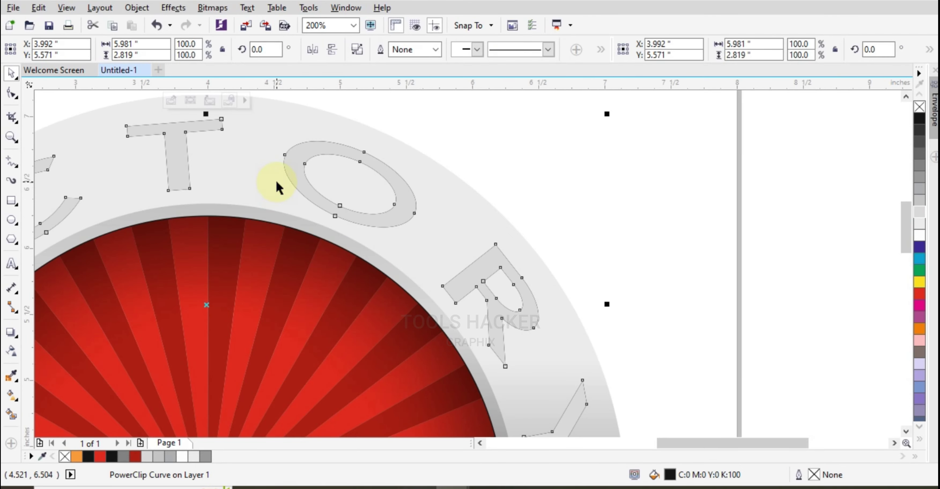
scroll(326, 189, down, 3)
scroll(288, 177, up, 3)
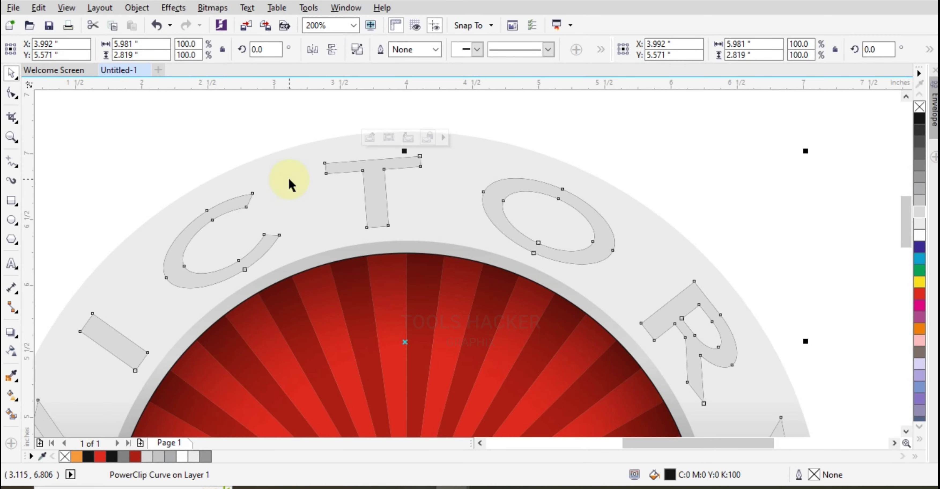
- Edit the PowerClip contents, offsetting the inner VICTORY text to about X 4.028, Y 5.56 inches and filling it black
double_click(371, 190)
click(372, 184)
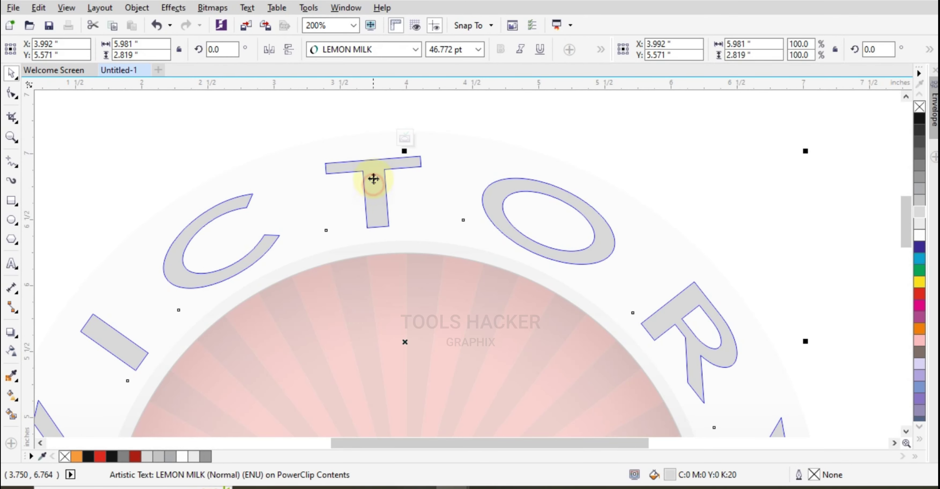
scroll(372, 184, up, 1)
drag(373, 178, 382, 181)
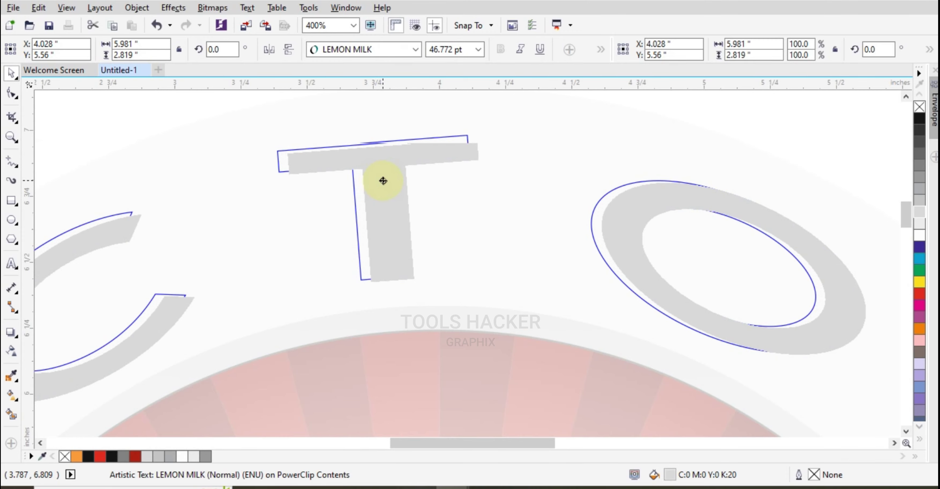
drag(383, 180, 383, 181)
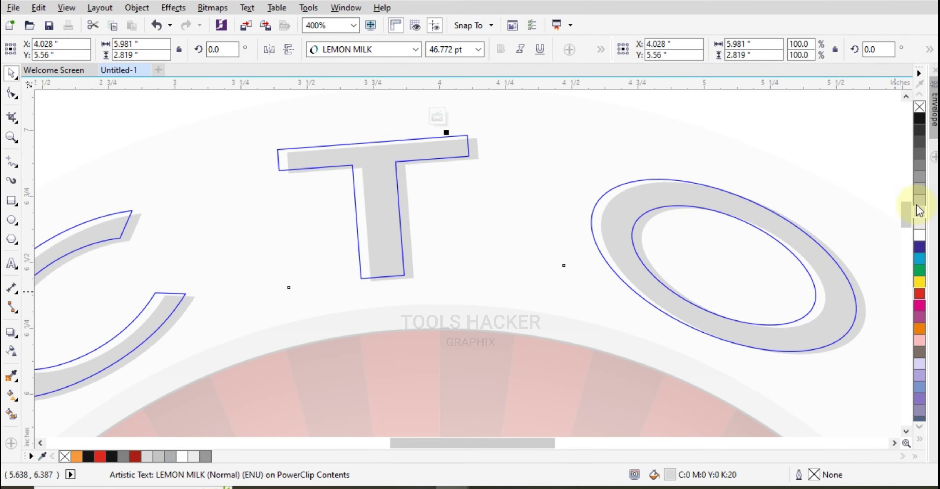
click(920, 124)
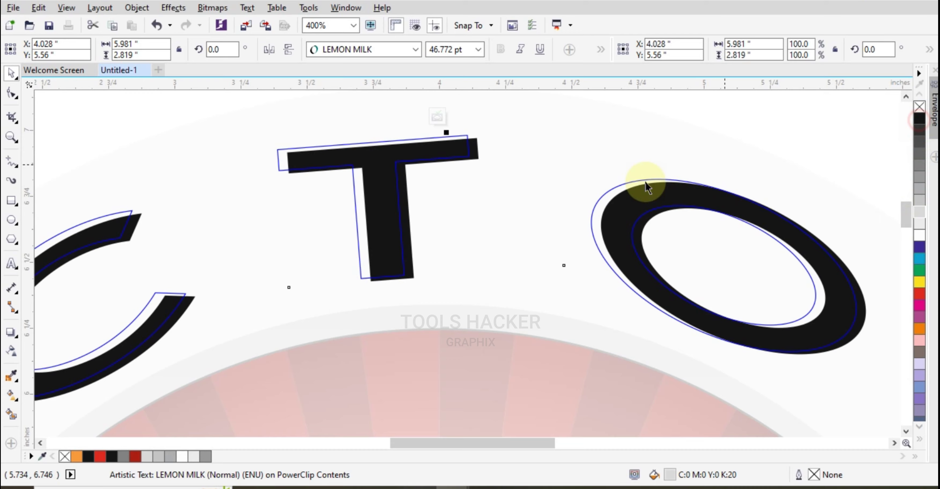
click(618, 188)
scroll(543, 154, down, 3)
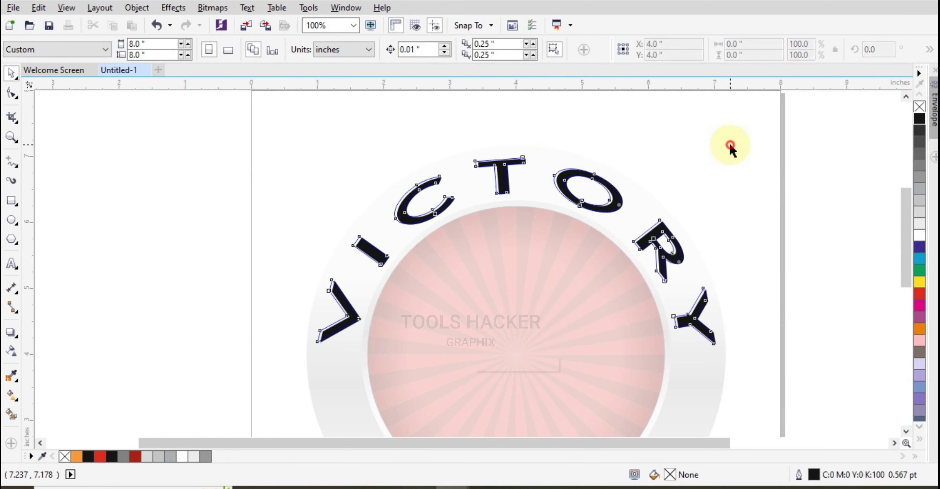
- Finish editing the PowerClip and fill the outer VICTORY curves with 30% black
click(606, 171)
click(917, 199)
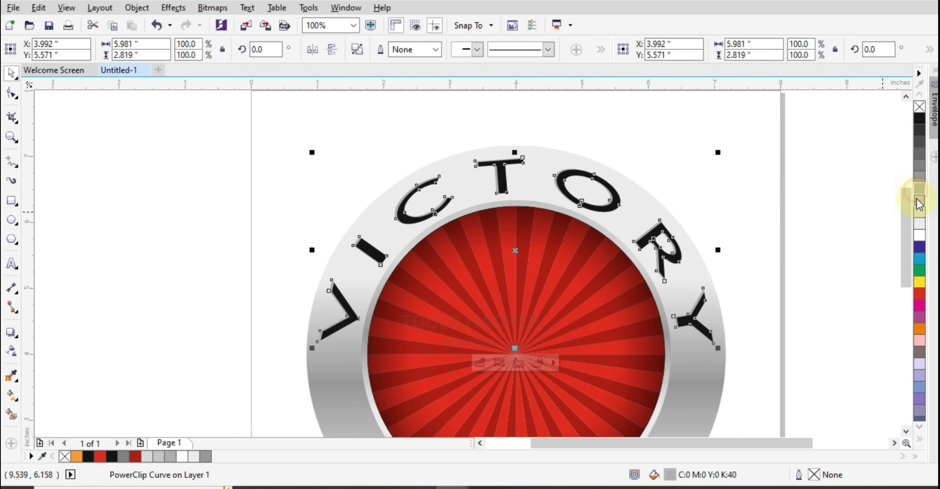
click(918, 209)
scroll(531, 212, up, 2)
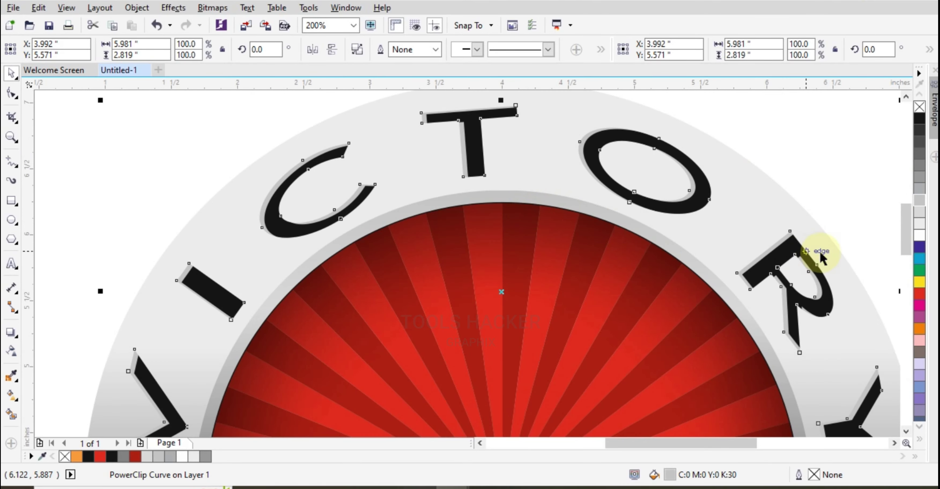
scroll(470, 191, down, 2)
scroll(541, 164, up, 2)
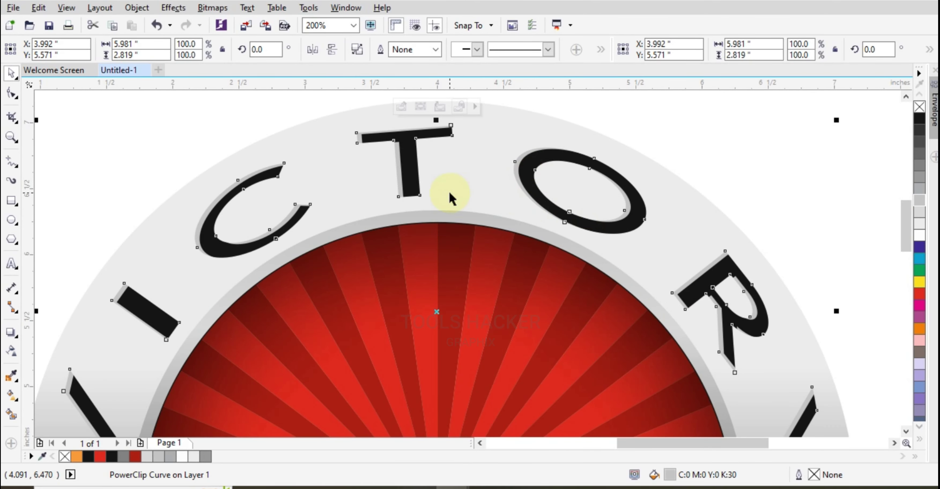
scroll(449, 199, down, 2)
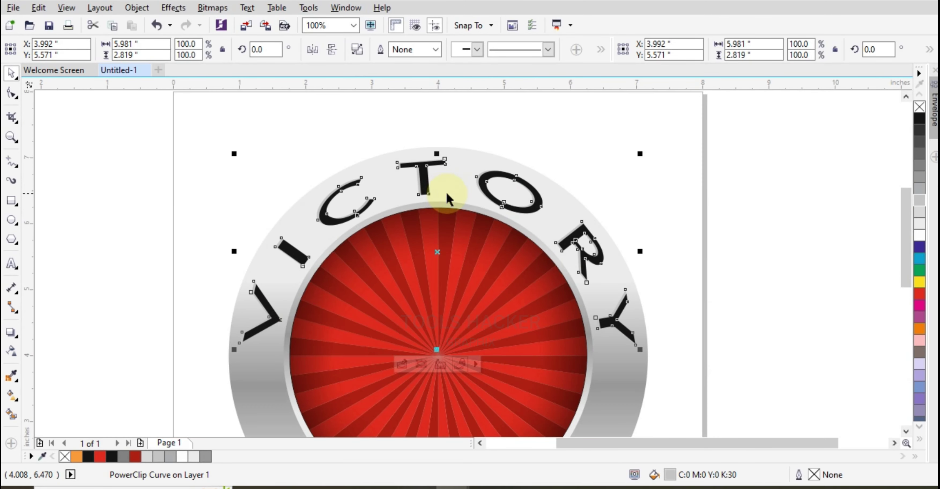
- Apply a linear grey-to-white fountain fill to the VICTORY curves, running from above the T to just beyond the sunburst's centre
click(11, 398)
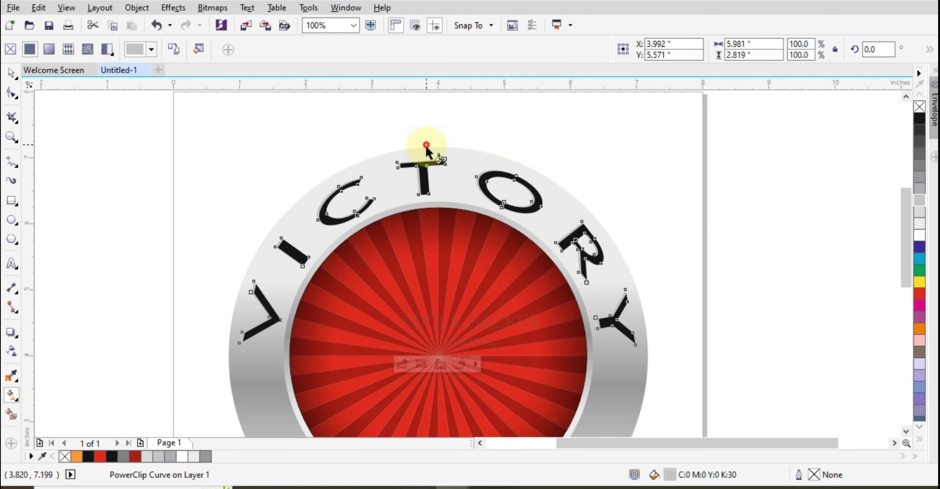
drag(426, 146, 479, 325)
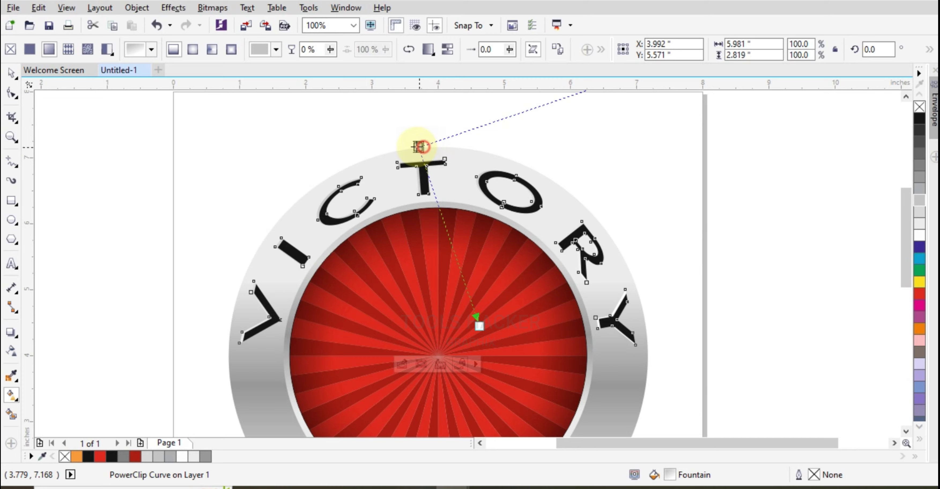
scroll(485, 236, up, 2)
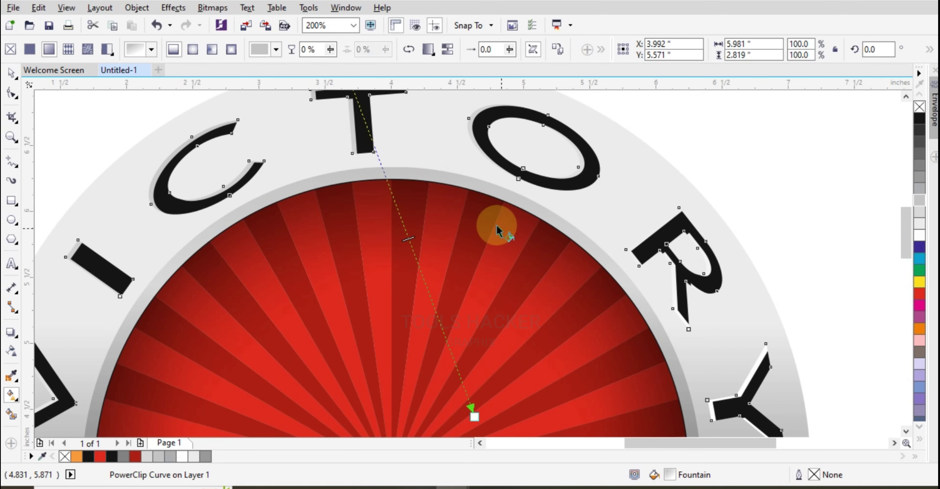
scroll(418, 166, down, 2)
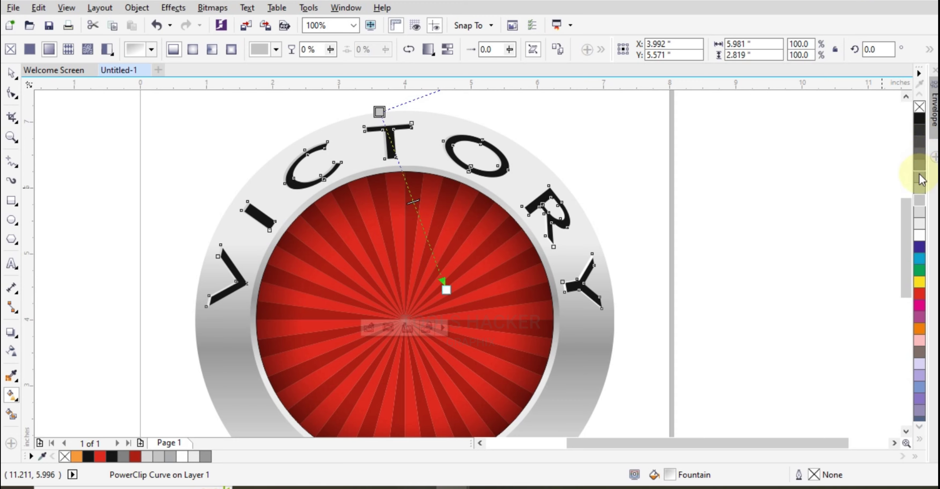
- Darken the start colour of the lettering's gradient and add a medium grey colour node at 63%
drag(920, 175, 422, 224)
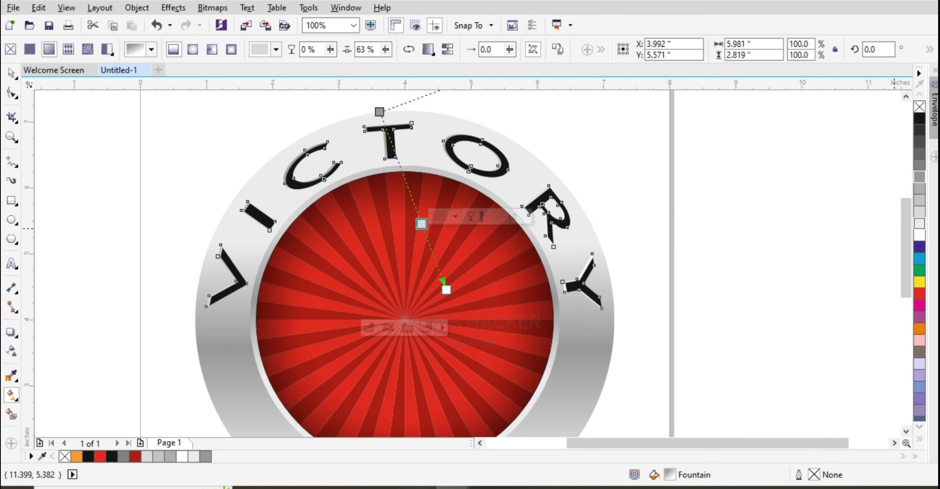
click(917, 204)
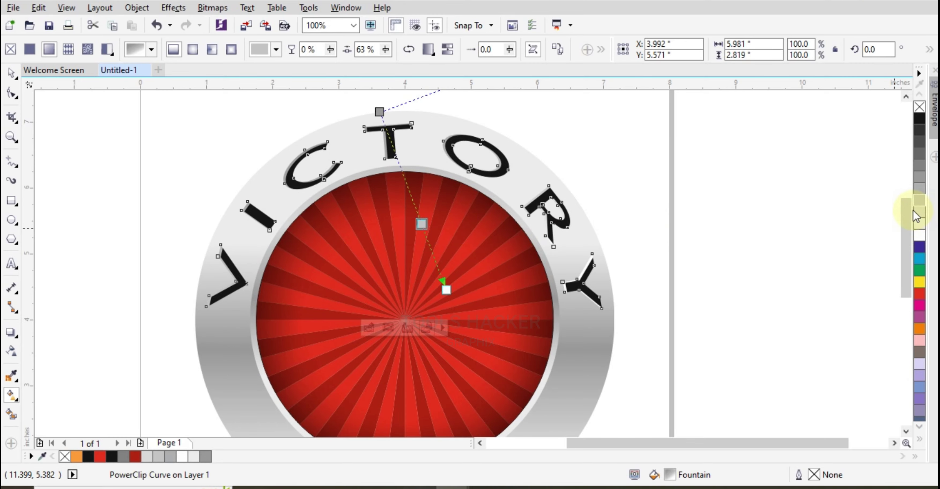
click(920, 178)
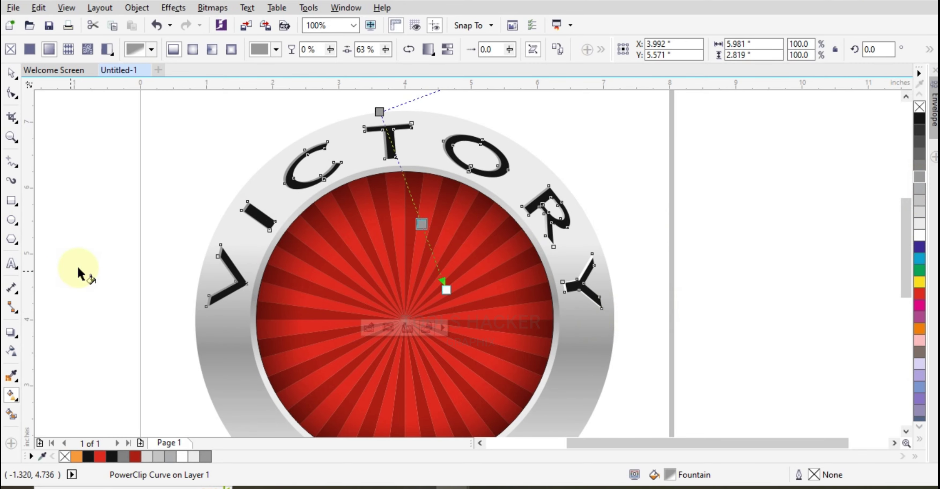
click(11, 75)
click(121, 147)
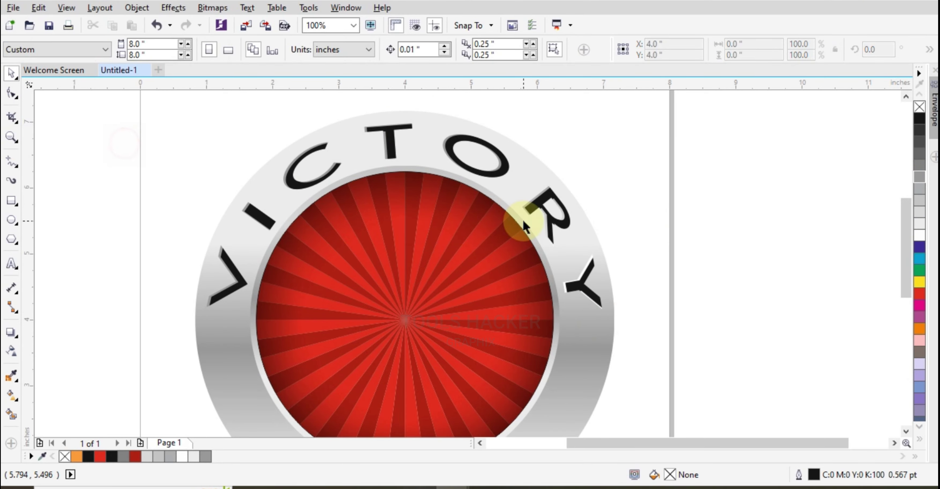
- Add the artistic text "V" beside the page and enlarge it to about 337 pt
key(shift+F4)
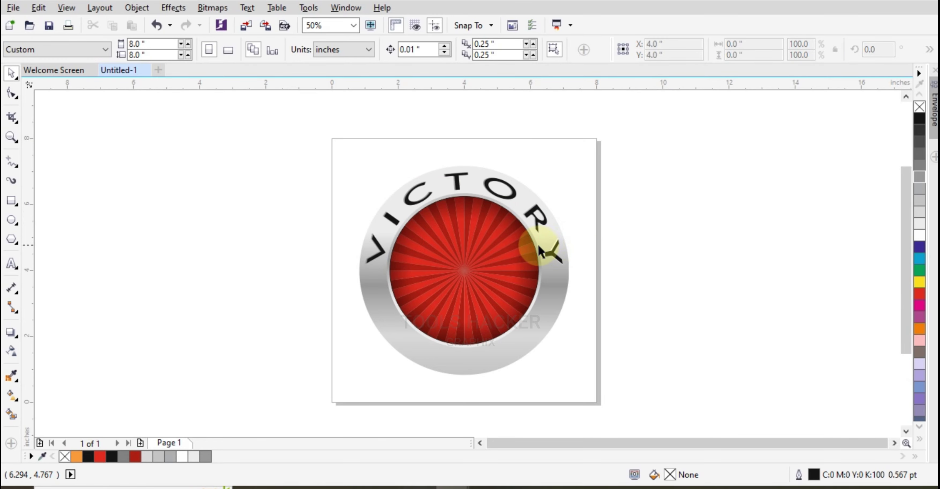
scroll(540, 252, down, 1)
scroll(588, 255, up, 1)
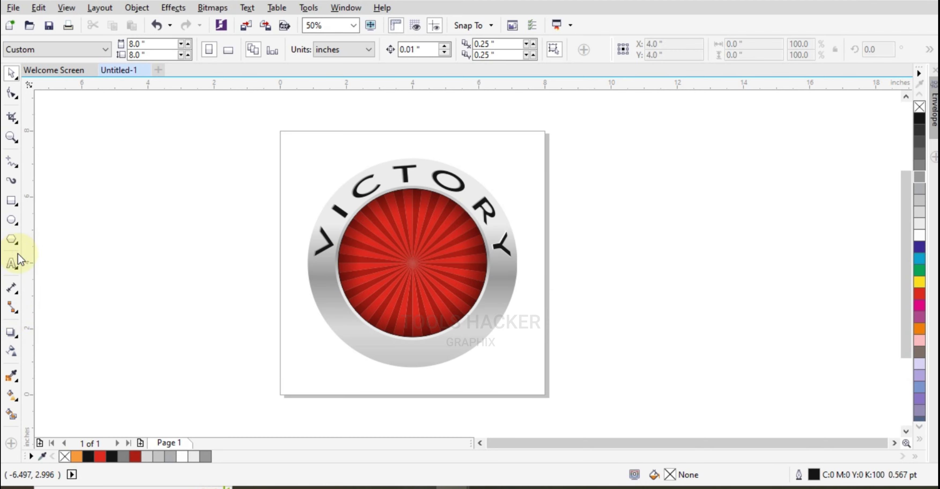
click(13, 268)
click(576, 350)
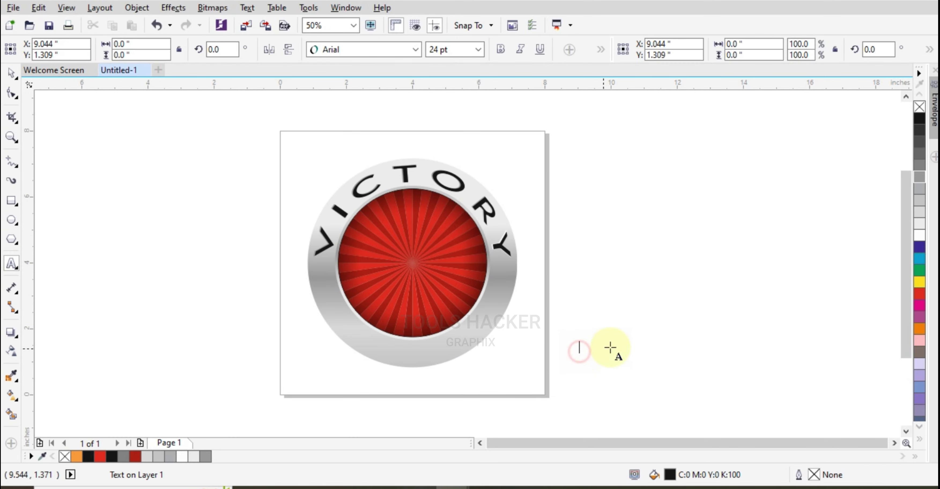
text(V)
drag(592, 339, 684, 235)
- Change the V's font to LEMON MILK Medium after trying LEMON MILK
click(369, 50)
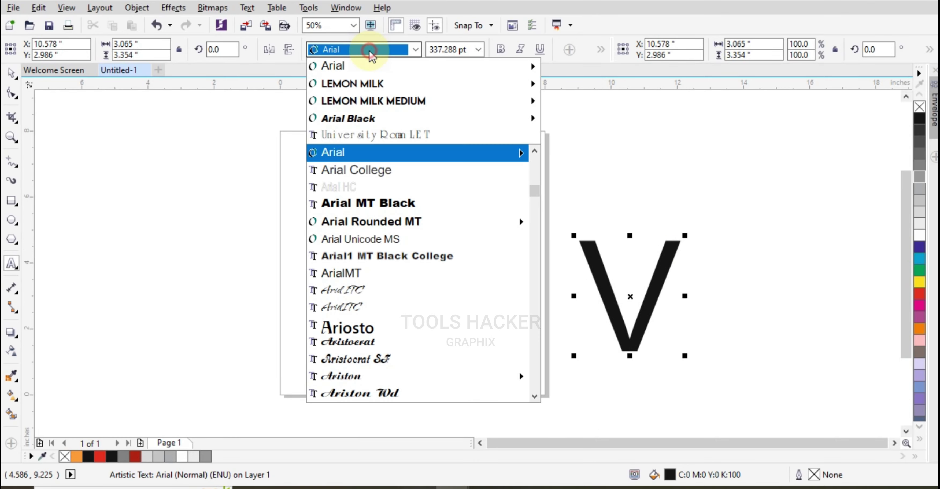
click(371, 87)
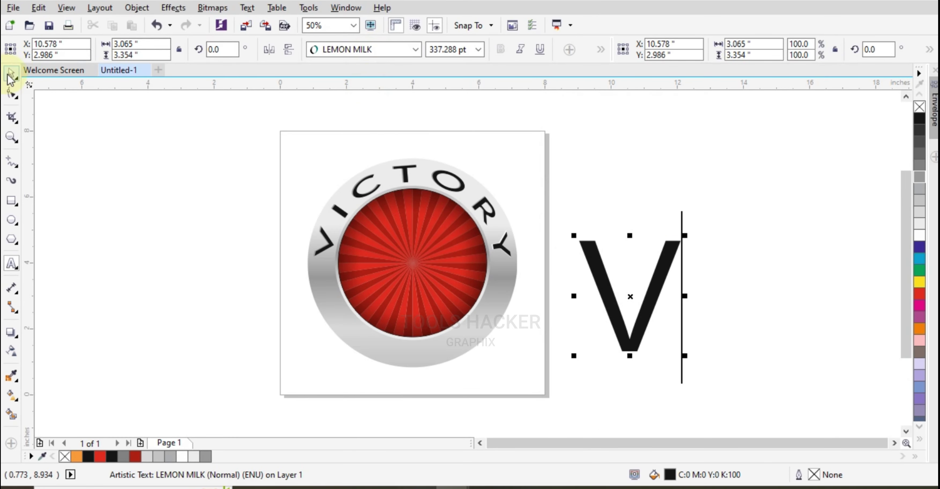
key(ctrl+z)
click(354, 50)
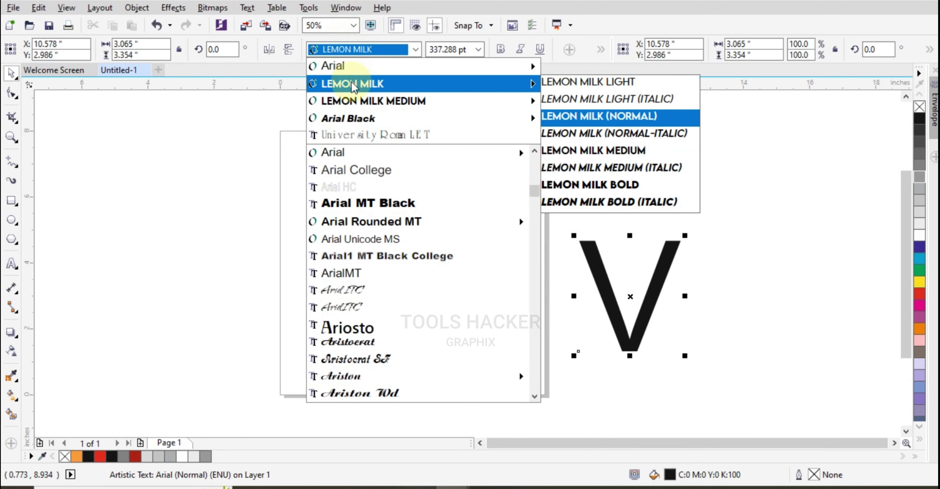
click(356, 85)
click(374, 50)
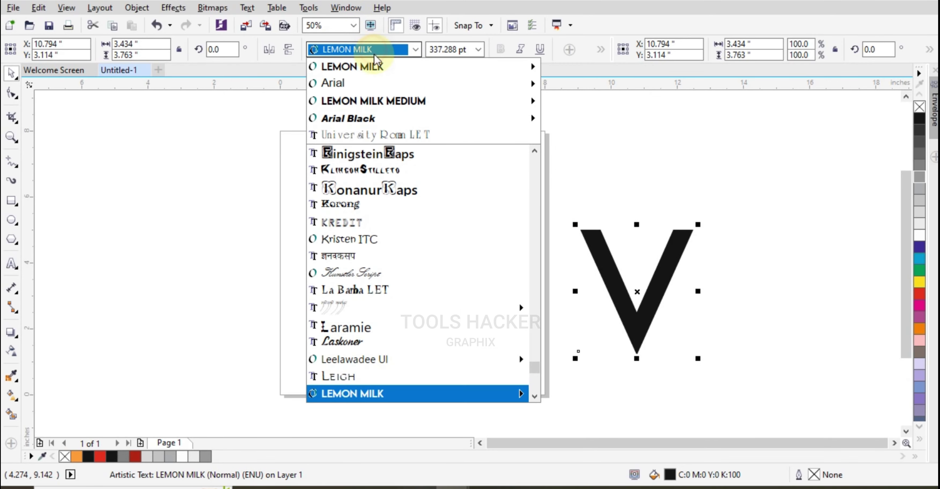
click(378, 102)
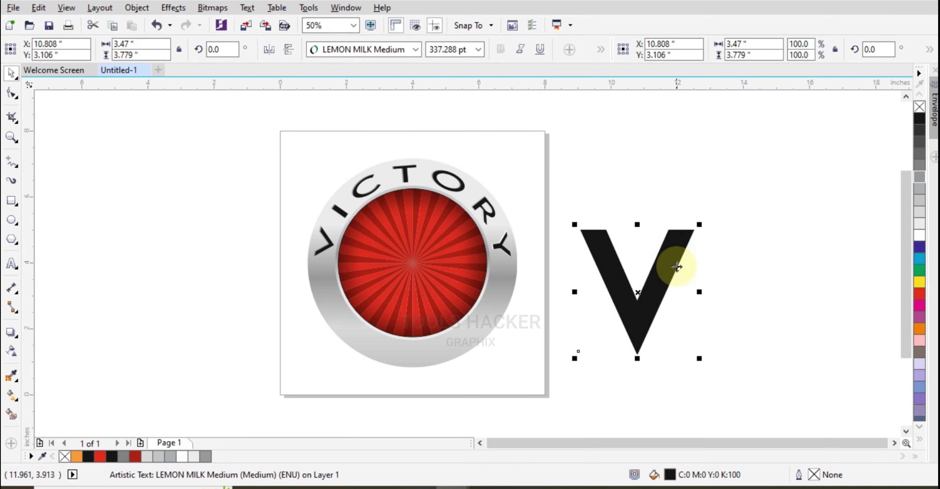
- Move the V onto the sunburst, shrink it to about 287 pt and centre it horizontally on the sunburst
drag(677, 268, 437, 231)
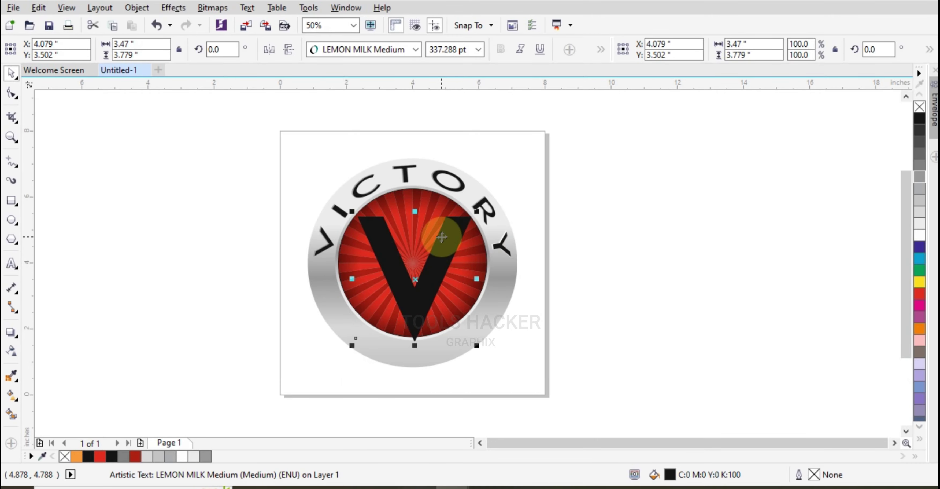
scroll(438, 231, up, 1)
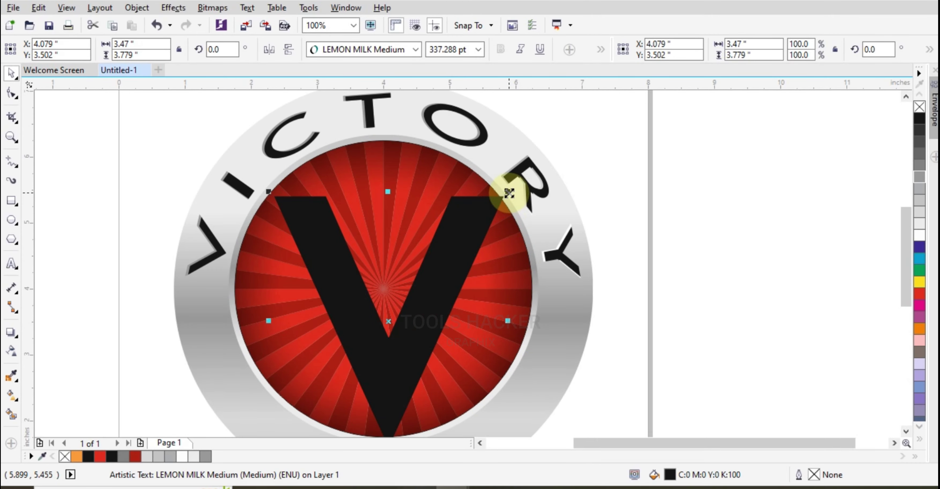
drag(509, 193, 457, 259)
shift+click(498, 288)
shift+click(499, 291)
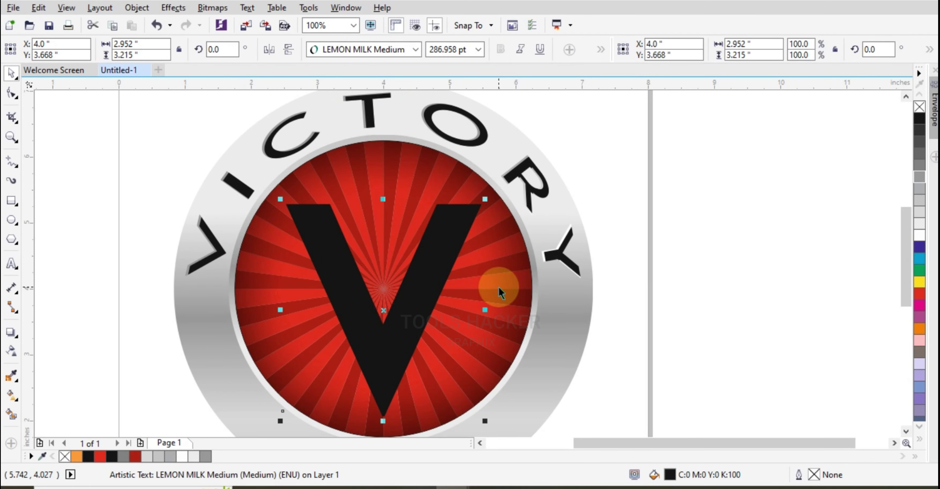
- Convert the V to curves, enlarge it to about 3.11 by 3.39 inches and nudge it vertically to Y 3.698 inches
key(ctrl+q)
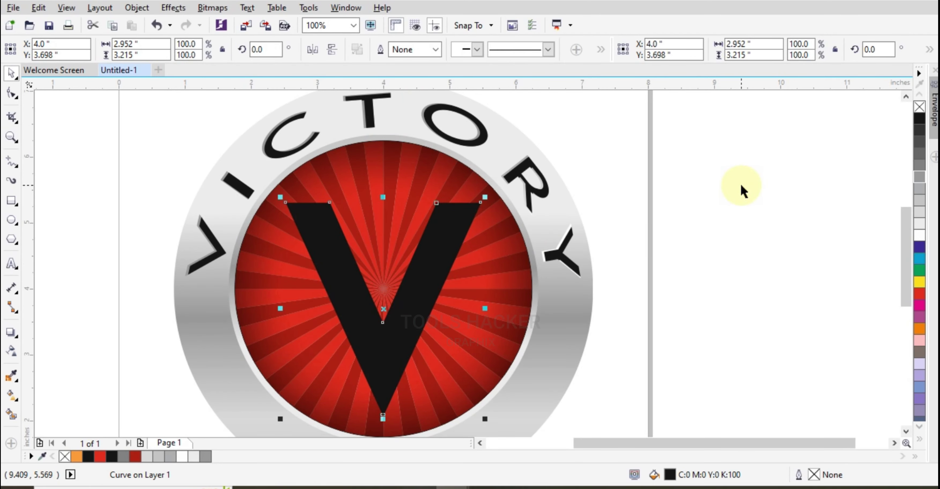
key(Up)
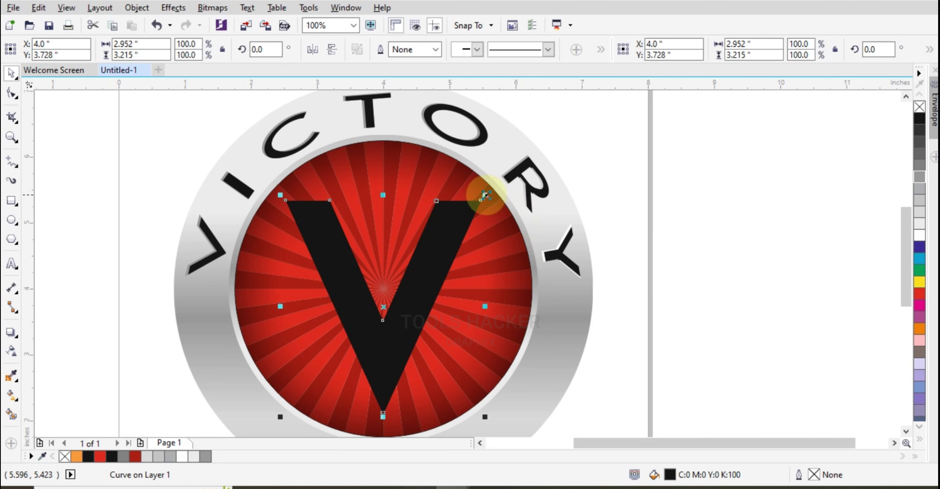
drag(486, 195, 491, 185)
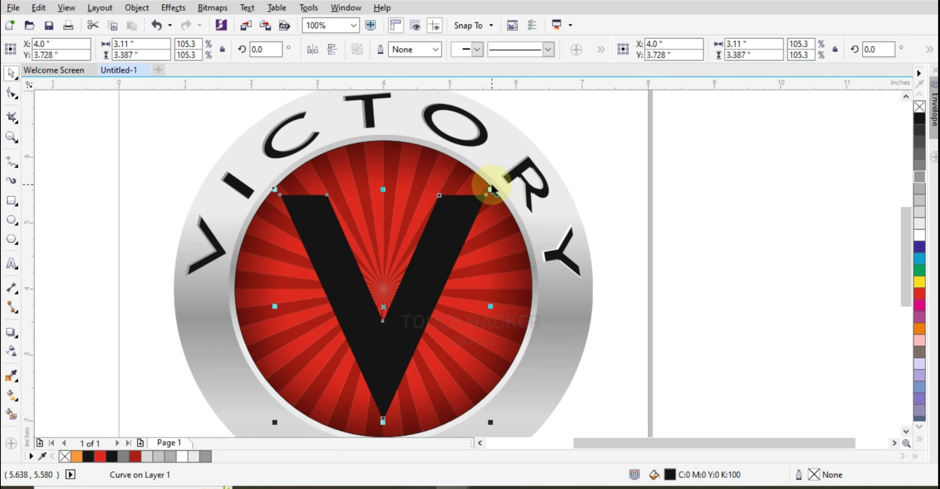
key(Down)
click(730, 190)
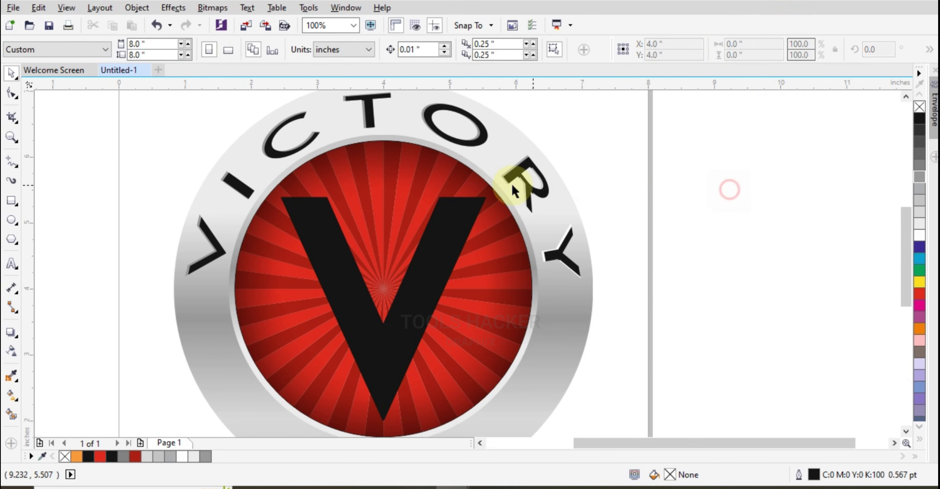
- Place a copy of the V beside the page and fill the V on the badge white
scroll(512, 183, down, 2)
click(472, 234)
drag(472, 234, 663, 226)
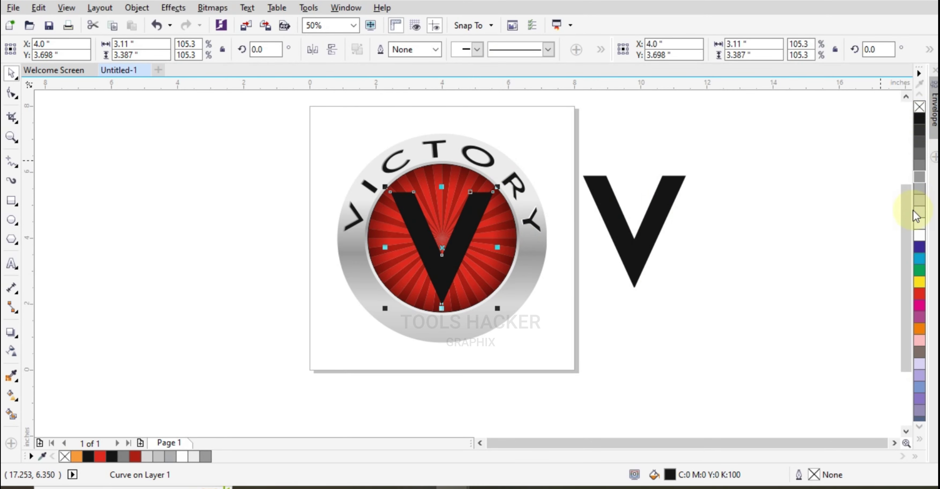
click(918, 236)
click(714, 171)
- Remove the fill from the V copy beside the page and give it a thin black outline
scroll(554, 168, up, 2)
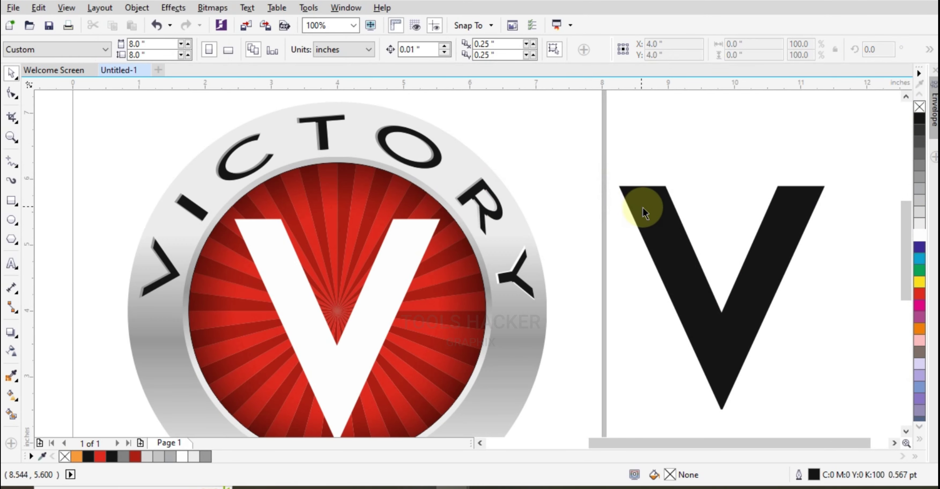
click(644, 207)
click(920, 108)
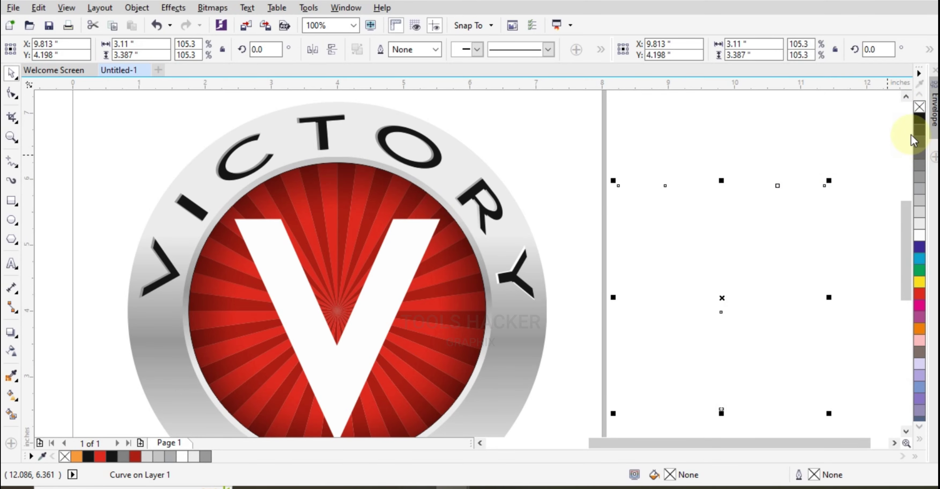
click(737, 130)
click(405, 236)
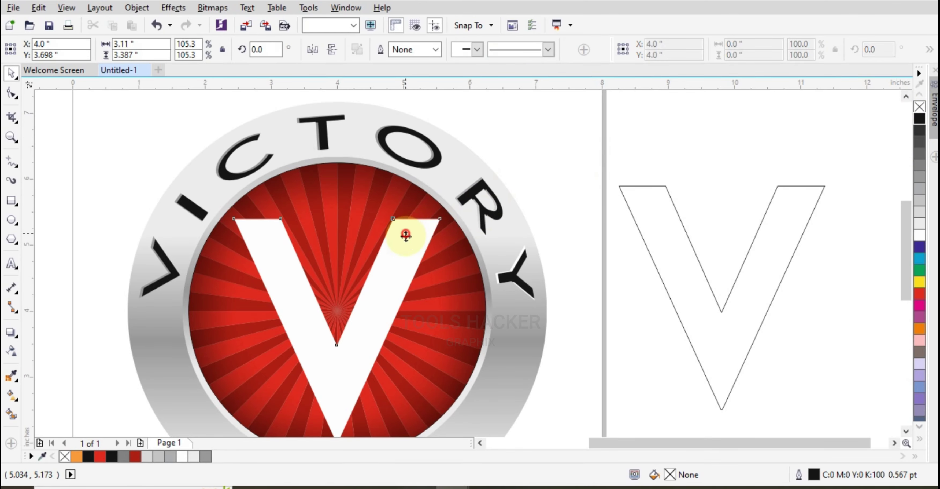
scroll(646, 126, down, 2)
scroll(646, 126, up, 2)
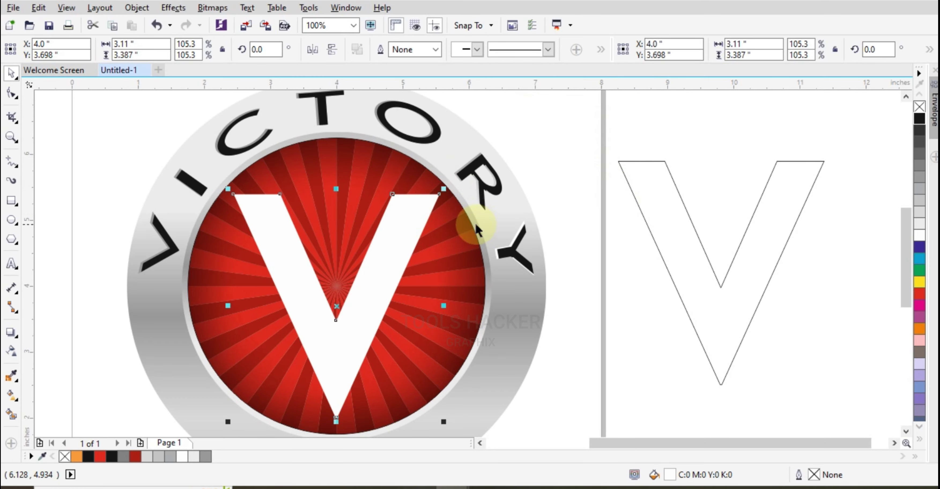
scroll(263, 196, up, 2)
scroll(263, 192, down, 2)
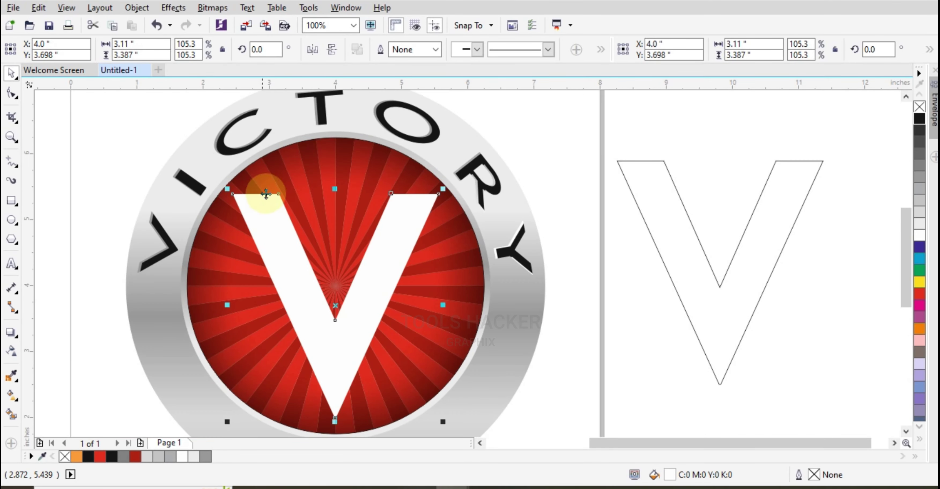
scroll(524, 184, down, 4)
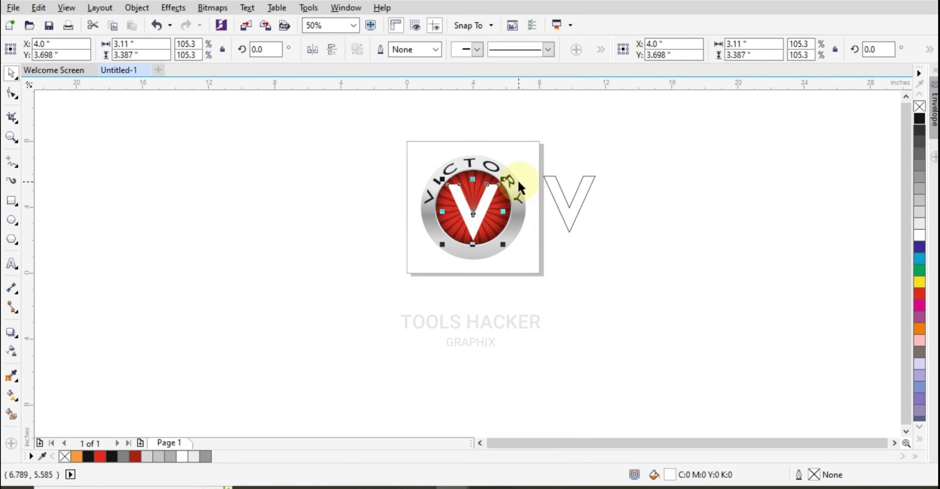
- Draw a square about 0.188 inch wide below the page and a straight 45-degree line crossing it diagonally
scroll(474, 282, up, 4)
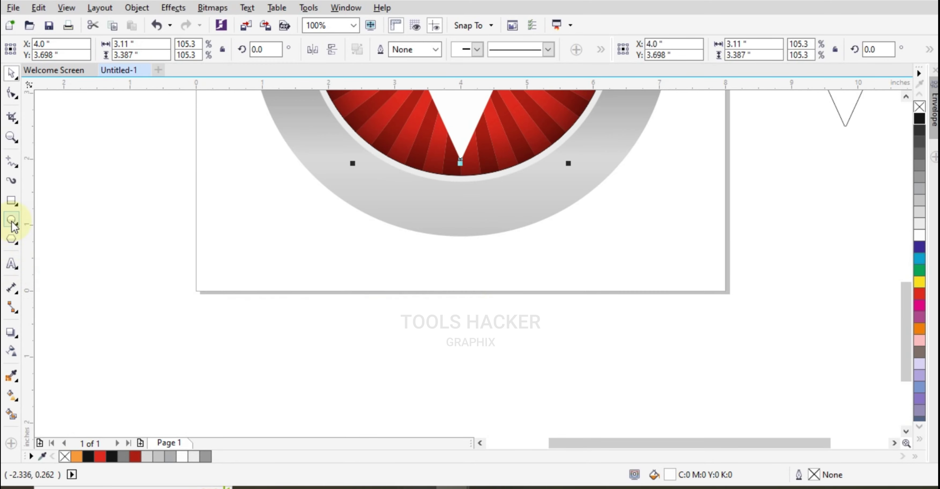
click(11, 203)
drag(294, 330, 305, 343)
scroll(305, 339, up, 4)
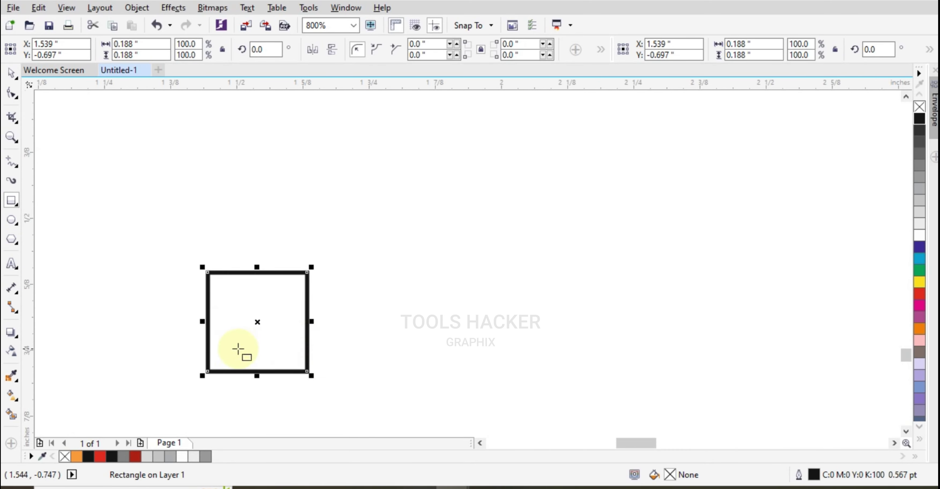
click(11, 162)
click(139, 220)
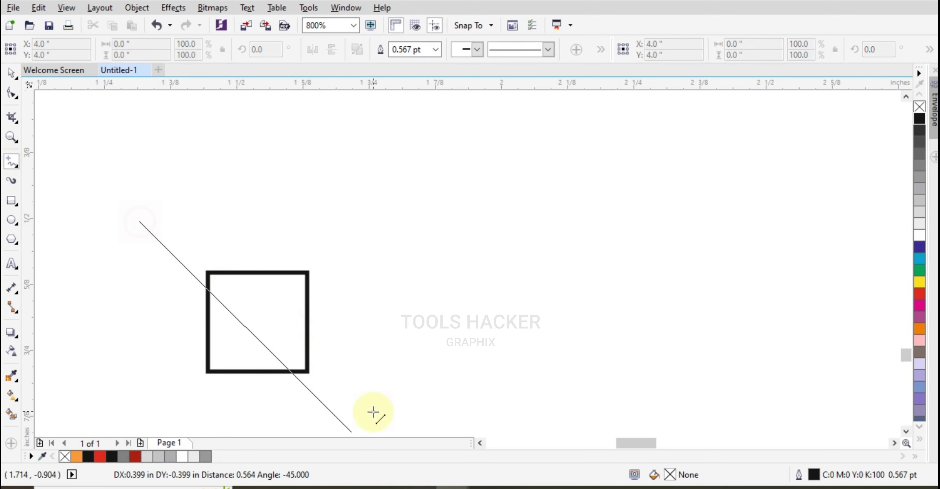
ctrl+click(371, 420)
- Centre the diagonal line on the square and add a horizontally mirrored copy of the line
click(11, 73)
shift+click(246, 287)
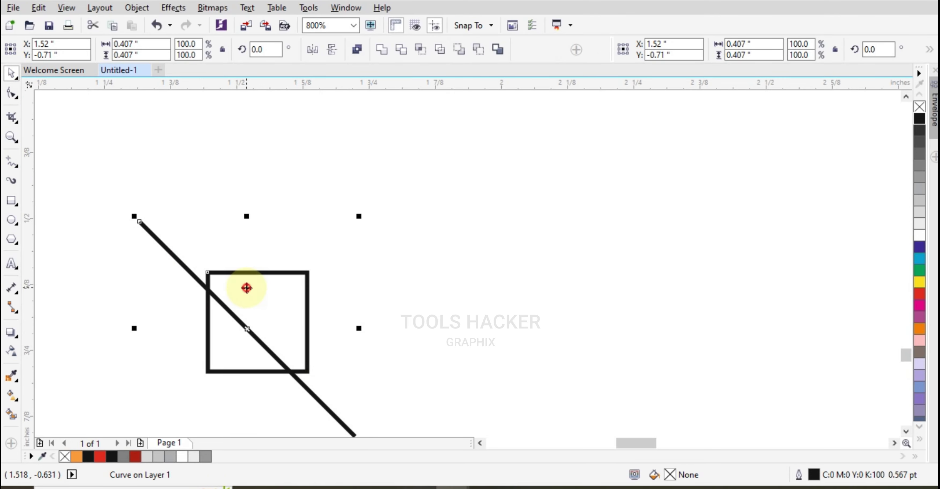
key(e)
key(c)
click(325, 204)
click(176, 241)
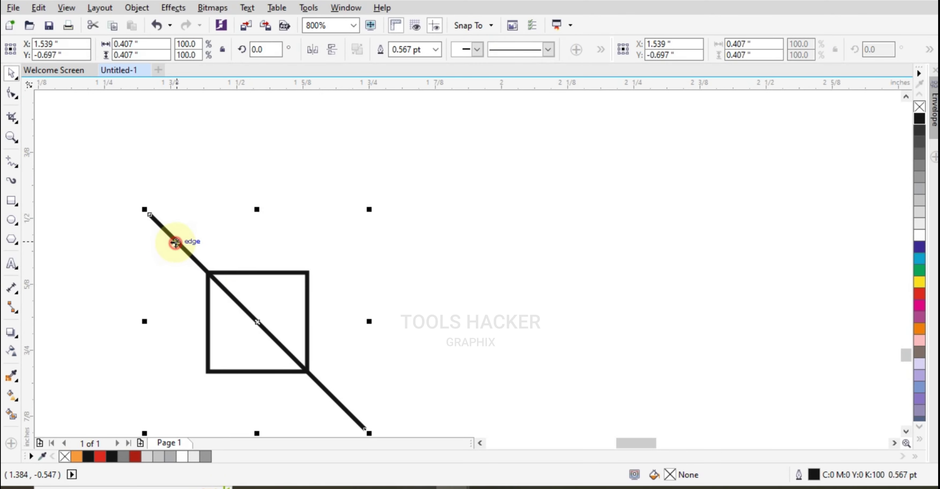
click(311, 56)
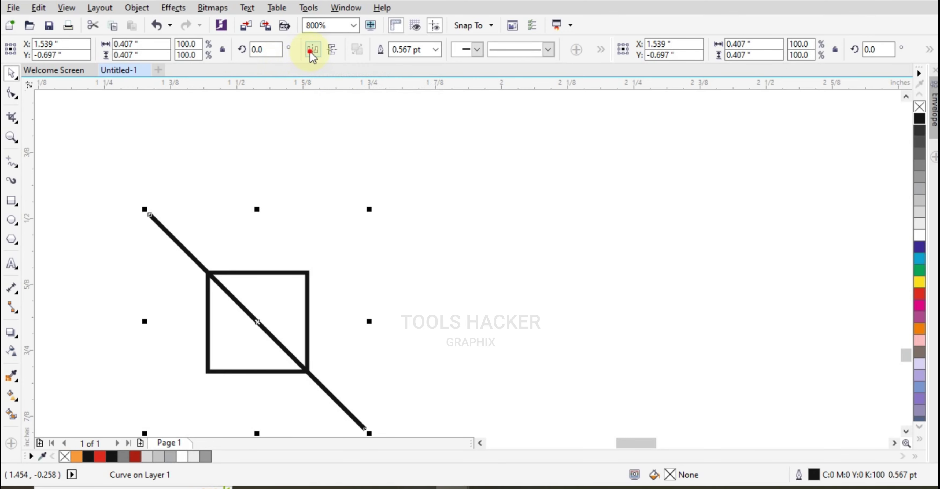
- Use Smart Fill to create orange triangles in the four sections of the crossed square
click(12, 416)
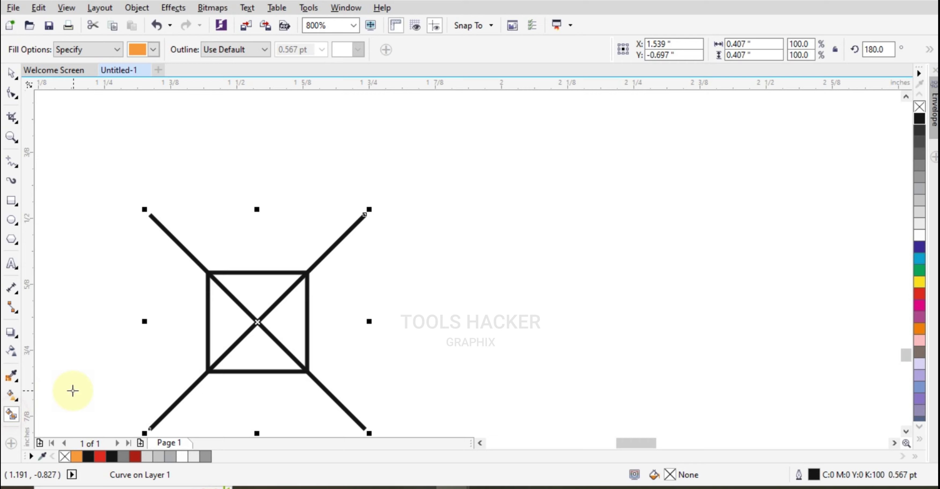
click(225, 317)
click(267, 288)
click(286, 311)
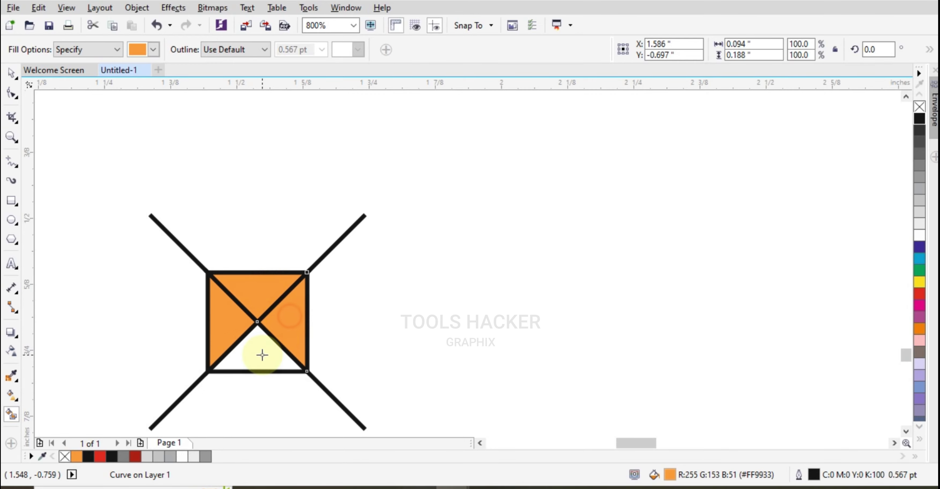
click(258, 355)
click(10, 76)
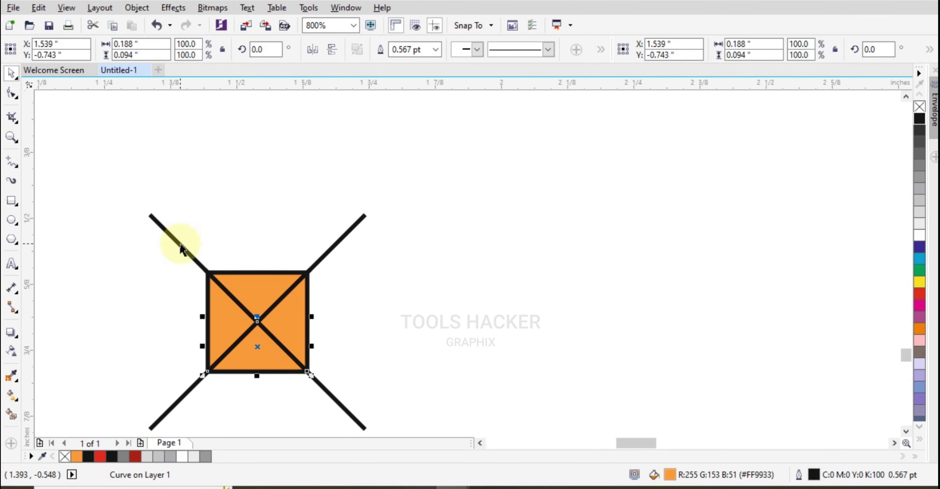
- Delete both diagonal construction lines crossing the orange square
click(180, 243)
key(Delete)
click(334, 247)
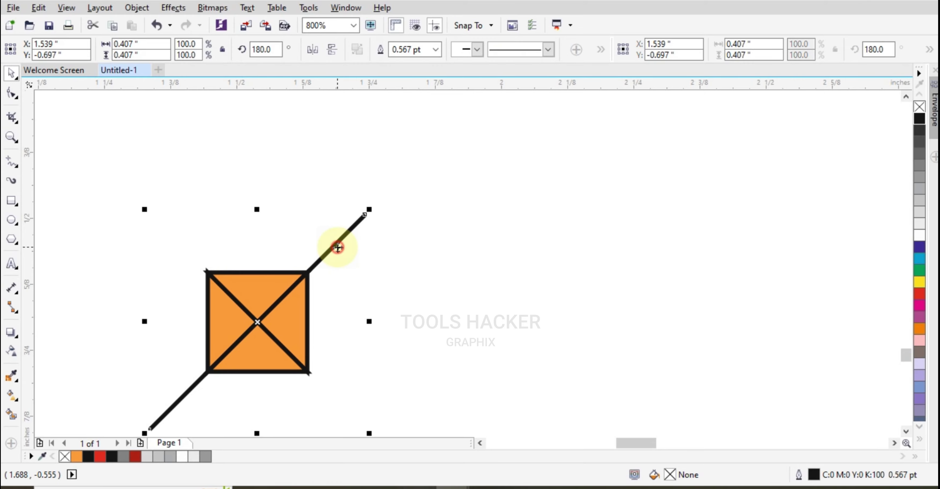
key(Delete)
- Move the four orange triangles about 0.36 inch to the right of the original square and delete that empty square
click(285, 323)
shift+click(263, 296)
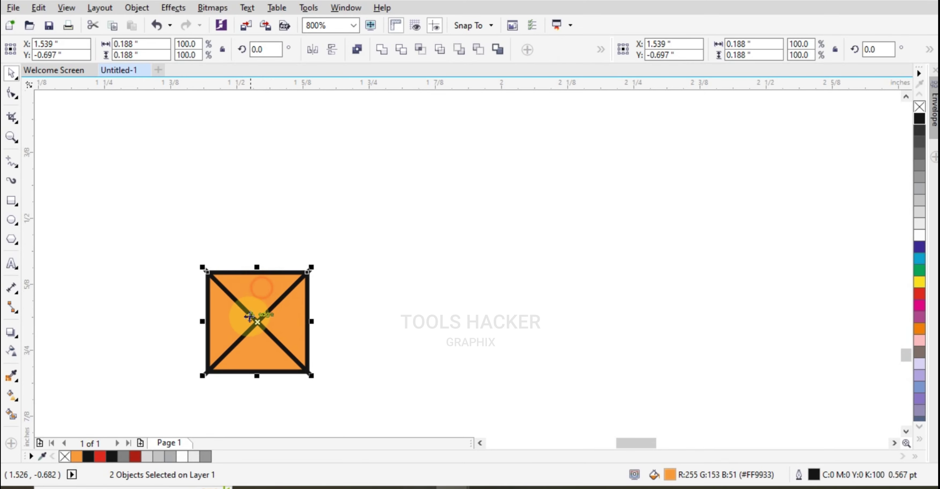
shift+click(226, 324)
drag(251, 353, 443, 354)
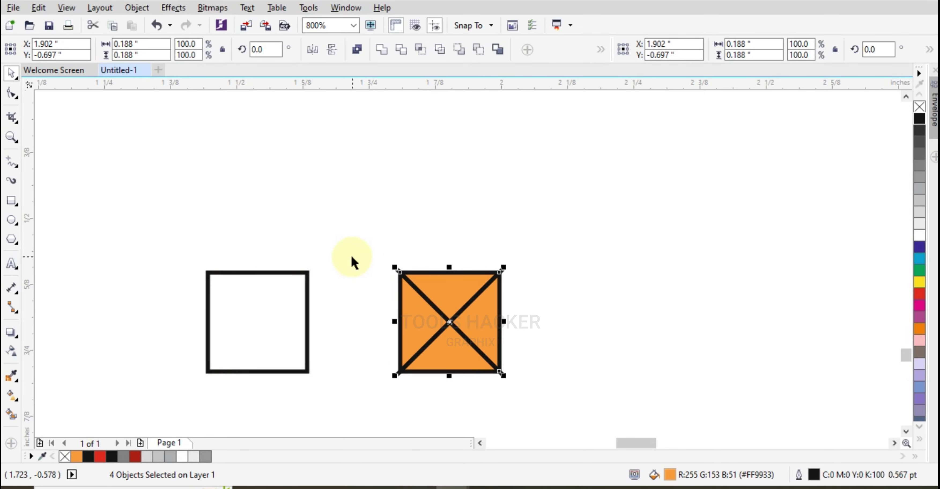
click(214, 371)
key(Delete)
- Fill the square's top triangle with 50% black, the bottom with white, the left with 30% black and the right with 10% black
drag(362, 232, 548, 396)
key(Escape)
click(471, 292)
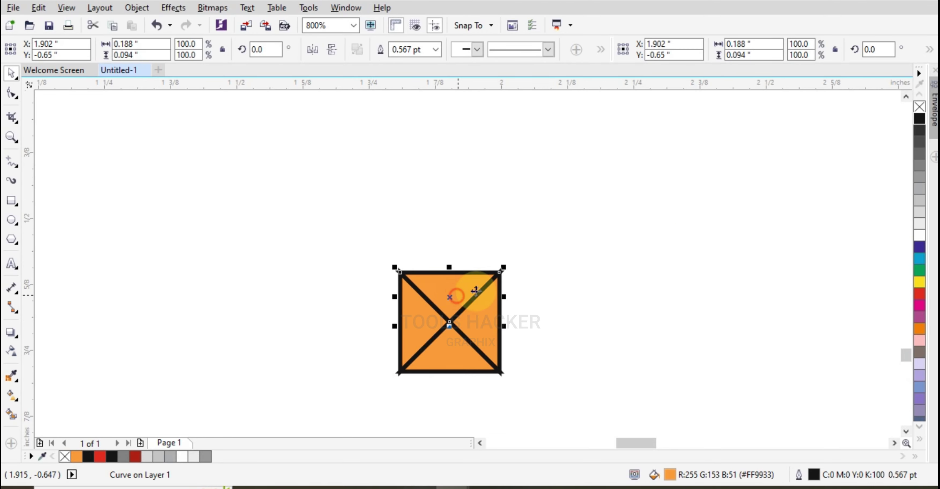
click(919, 174)
key(Escape)
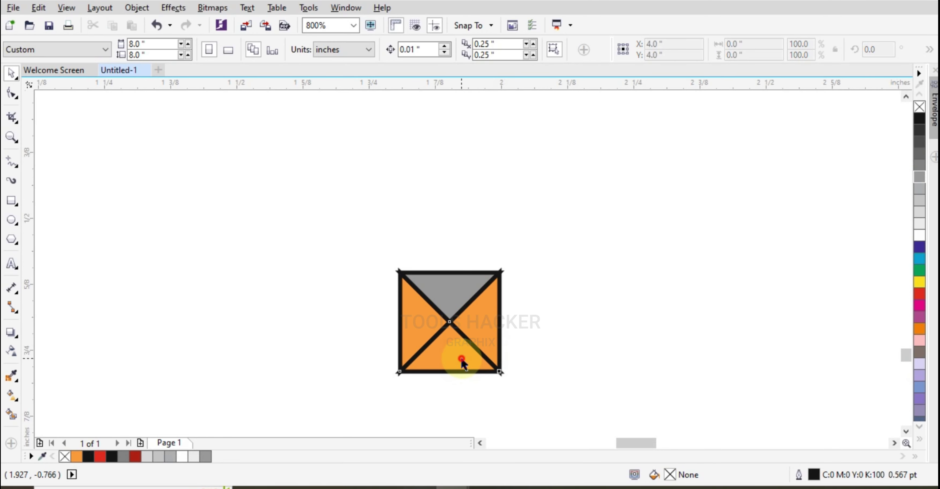
click(463, 362)
click(917, 233)
click(420, 325)
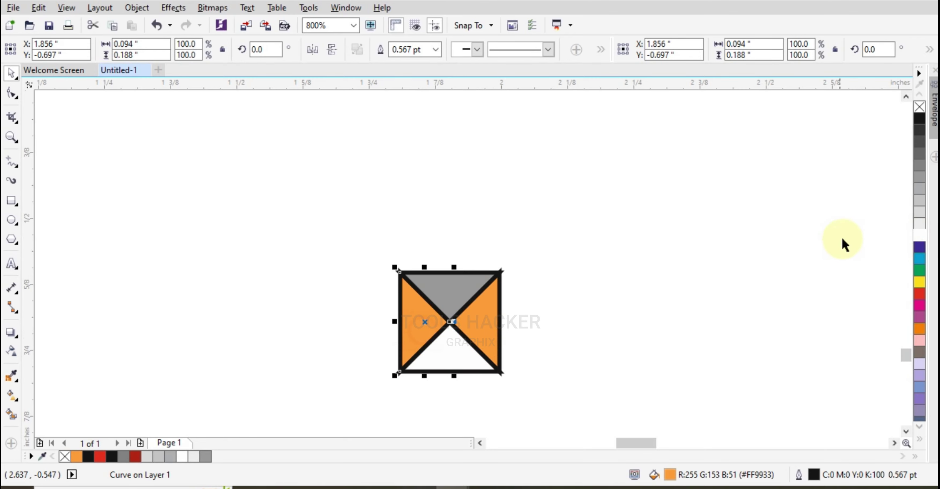
click(917, 201)
click(487, 323)
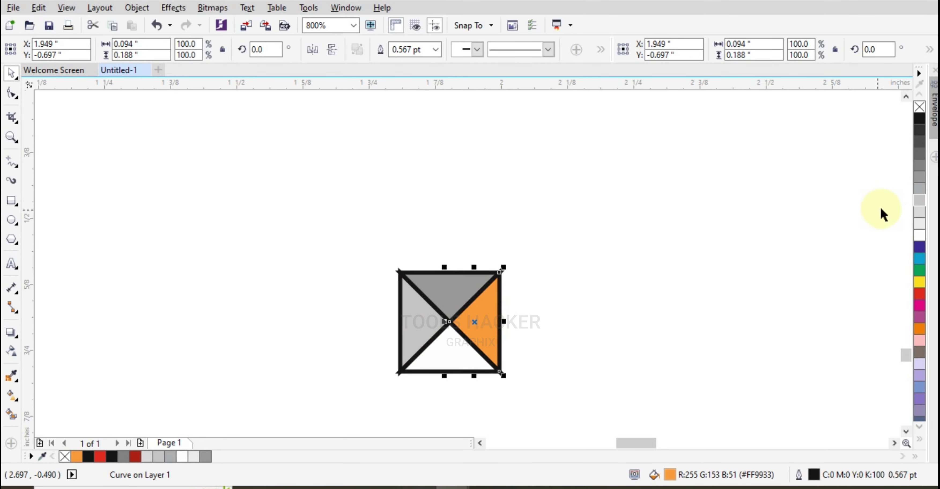
click(916, 214)
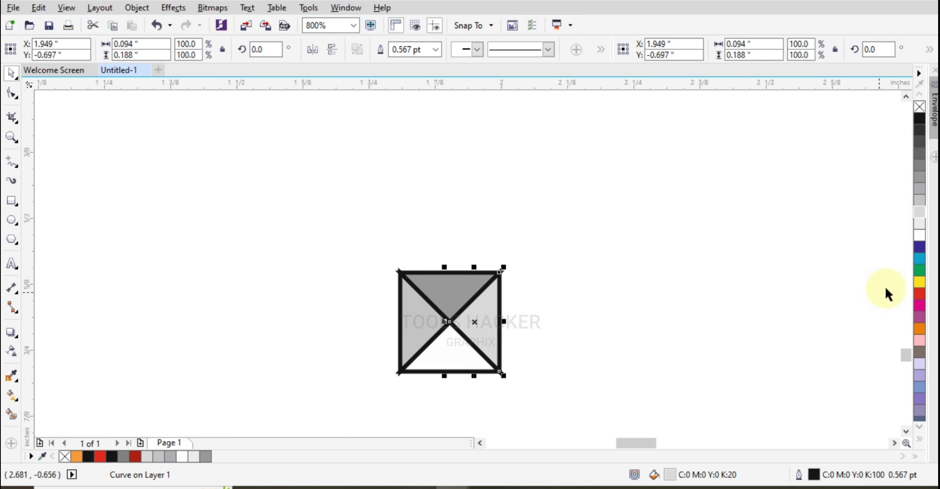
click(508, 330)
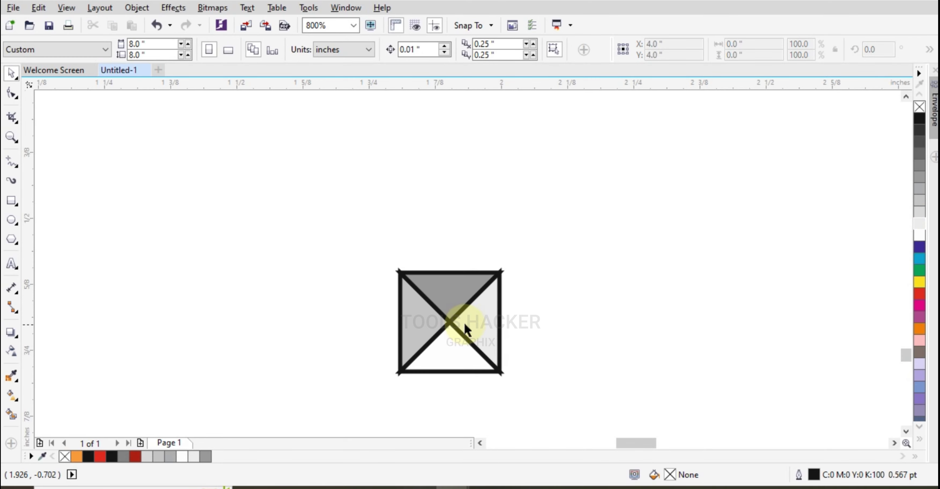
- Refill the square's right triangle with 20% black, the left one with 10% black and the bottom one with white
click(451, 299)
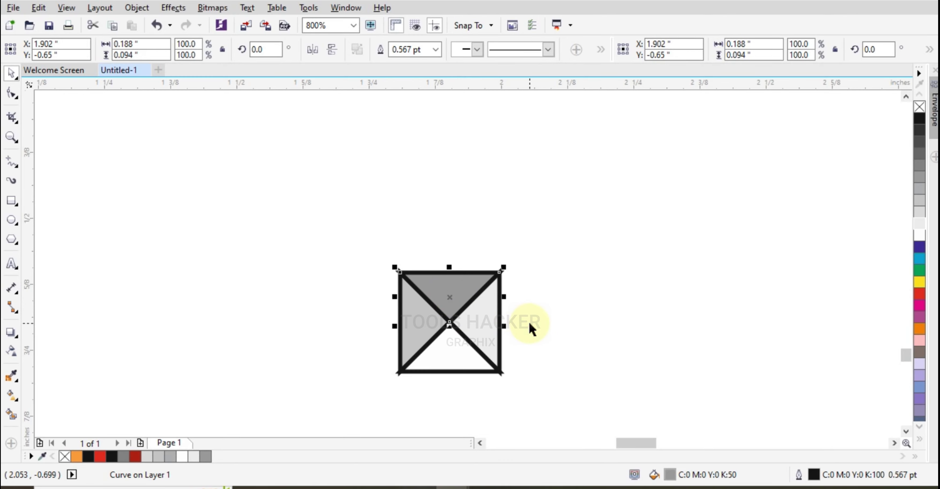
click(531, 329)
click(471, 321)
click(917, 190)
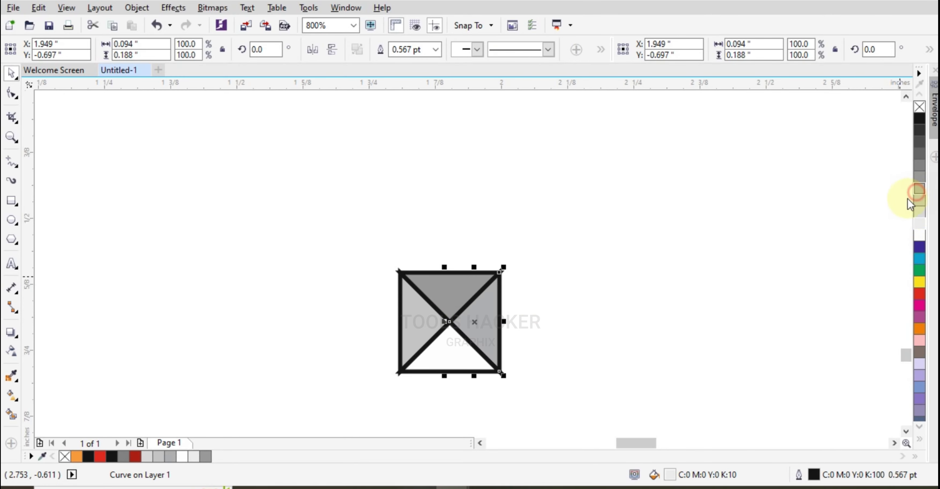
click(727, 289)
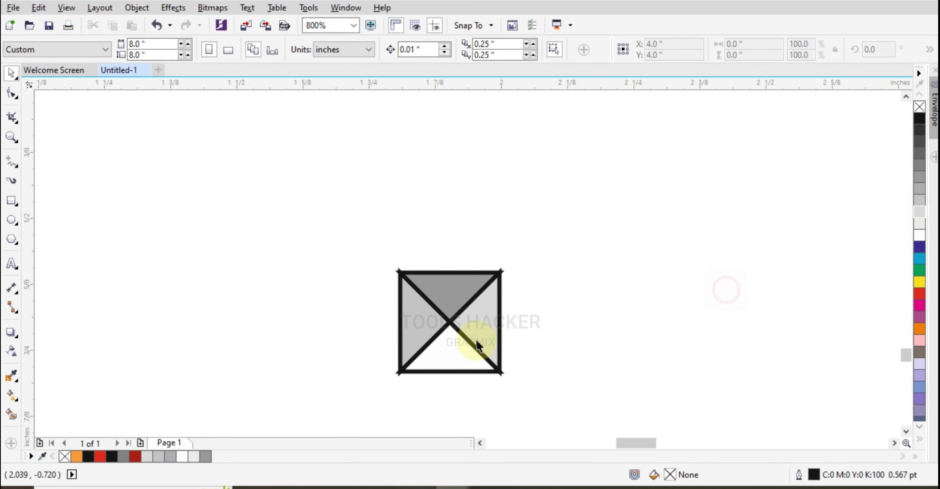
click(418, 330)
click(919, 223)
click(597, 374)
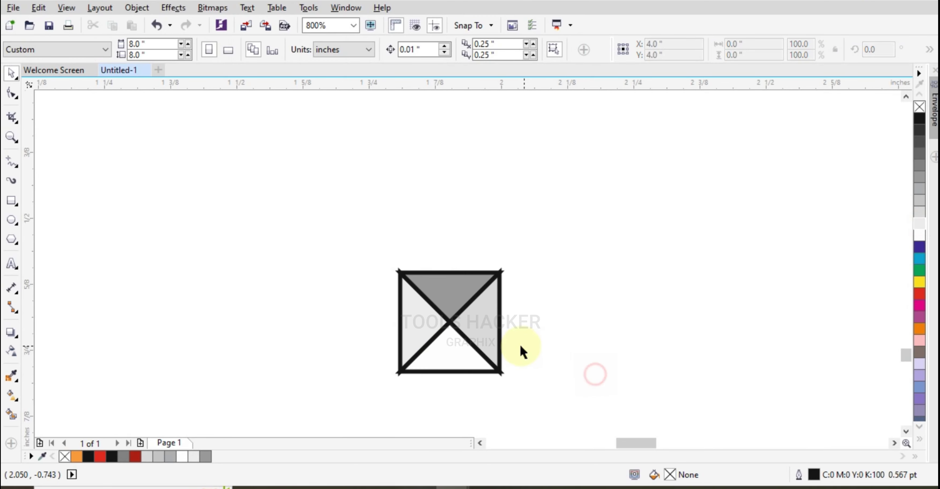
click(458, 352)
click(920, 238)
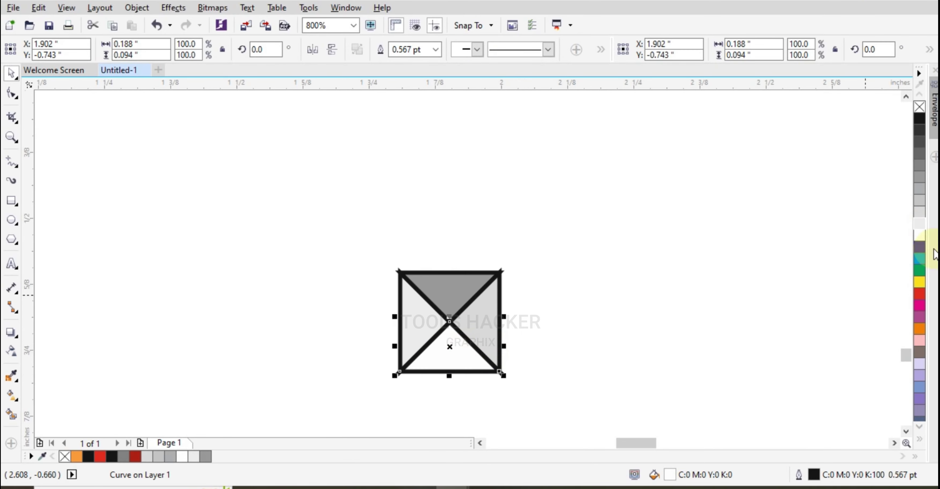
click(679, 339)
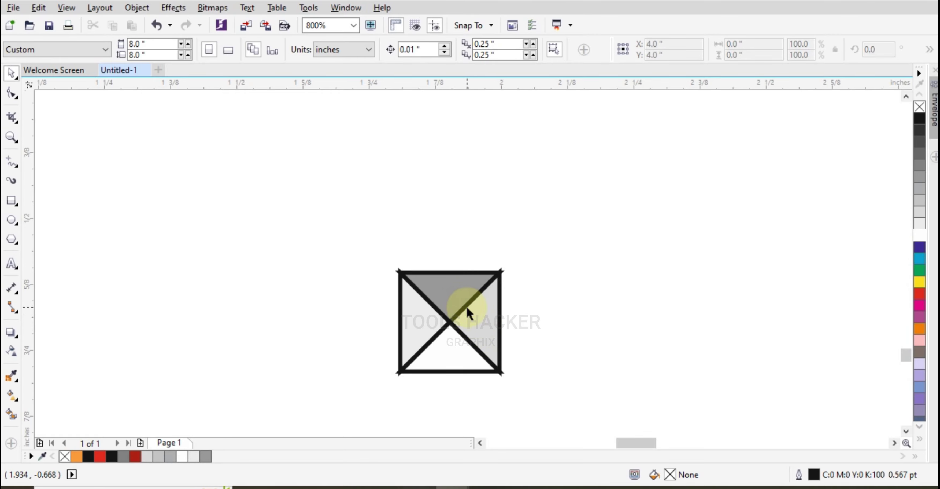
- Remove the outlines from all four triangles of the square
drag(551, 234, 417, 388)
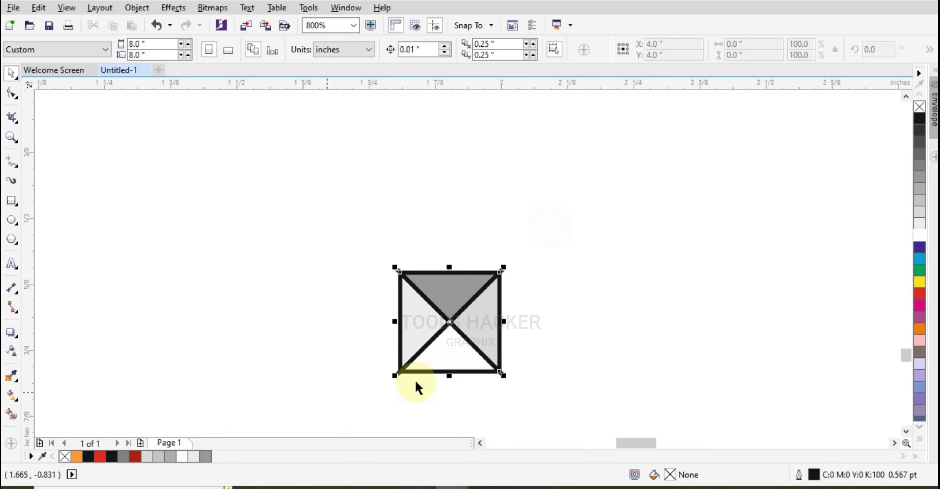
right_click(918, 108)
click(611, 286)
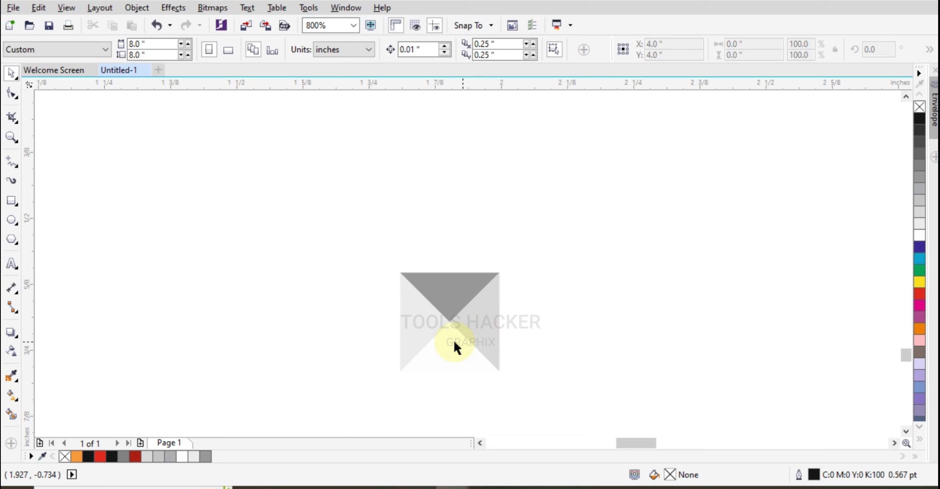
- Darken the left triangle's fill to 40% black and the top triangle's fill to 60% black
click(419, 336)
click(918, 202)
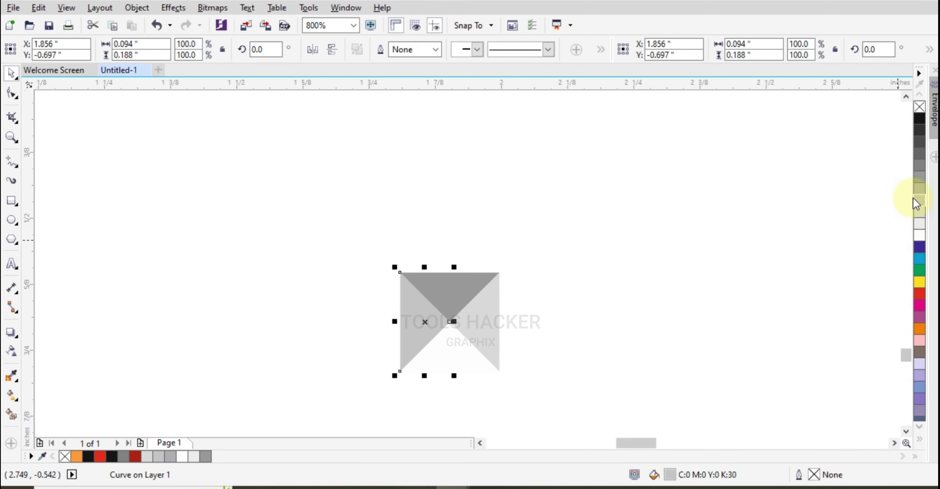
click(917, 197)
click(521, 296)
click(470, 285)
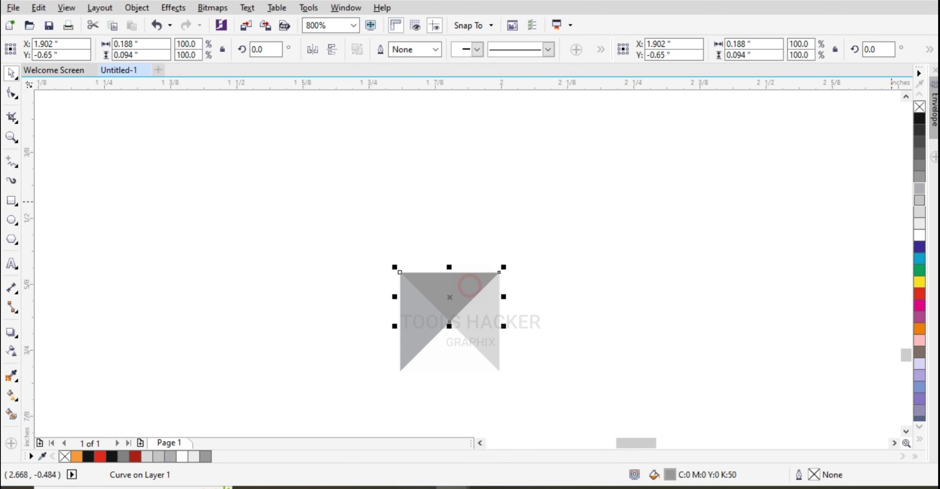
click(922, 174)
click(718, 254)
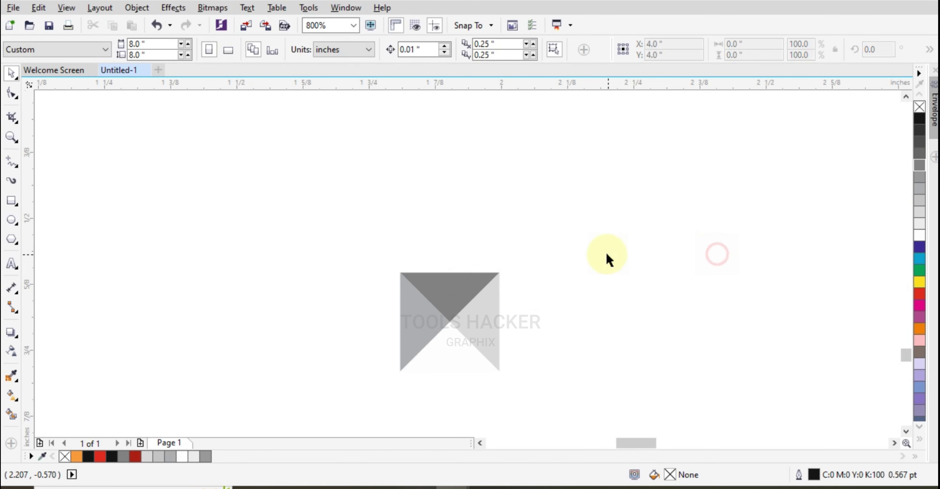
- Group the four triangles into one tile and duplicate it edge to edge into a horizontal row of 40 tiles
drag(598, 243, 383, 396)
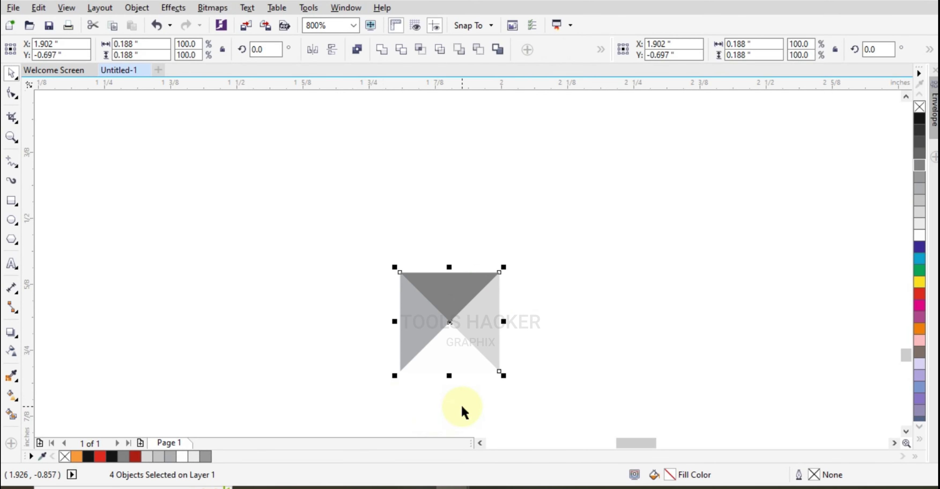
key(ctrl+g)
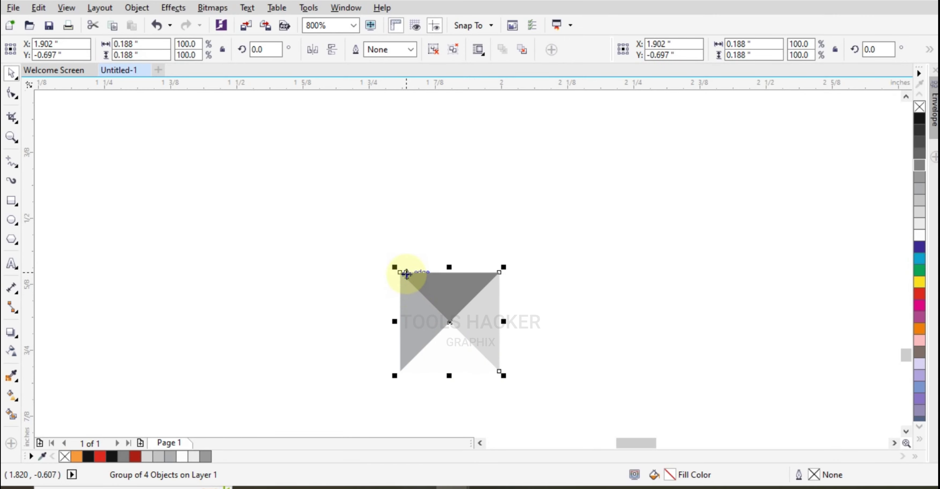
drag(400, 272, 500, 272)
scroll(401, 285, down, 3)
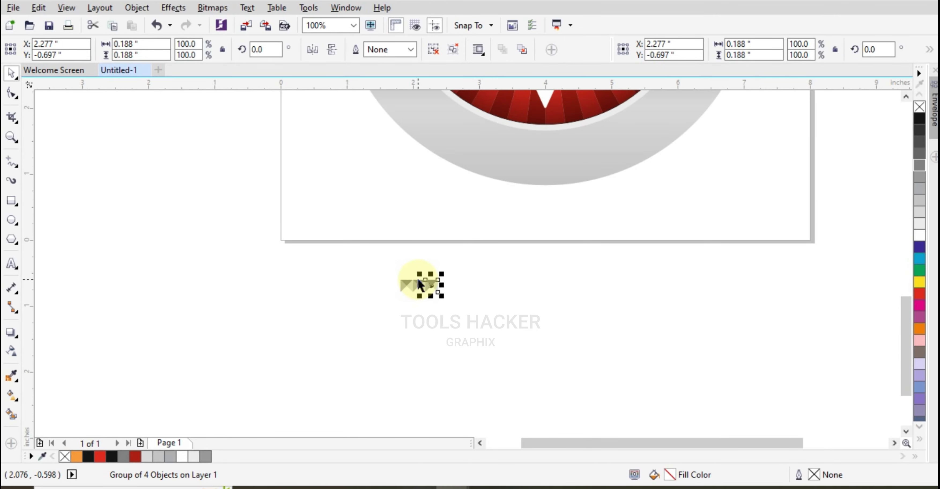
key(ctrl+d)
key(ctrl+d)
key(ctrl+d)
key(ctrl+d)
key(ctrl+d)
key(ctrl+d)
key(ctrl+d)
key(ctrl+d)
key(ctrl+d)
key(ctrl+d)
key(ctrl+d)
key(ctrl+d)
key(ctrl+d)
key(ctrl+d)
key(ctrl+d)
key(ctrl+d)
key(ctrl+d)
key(ctrl+d)
key(ctrl+d)
key(ctrl+d)
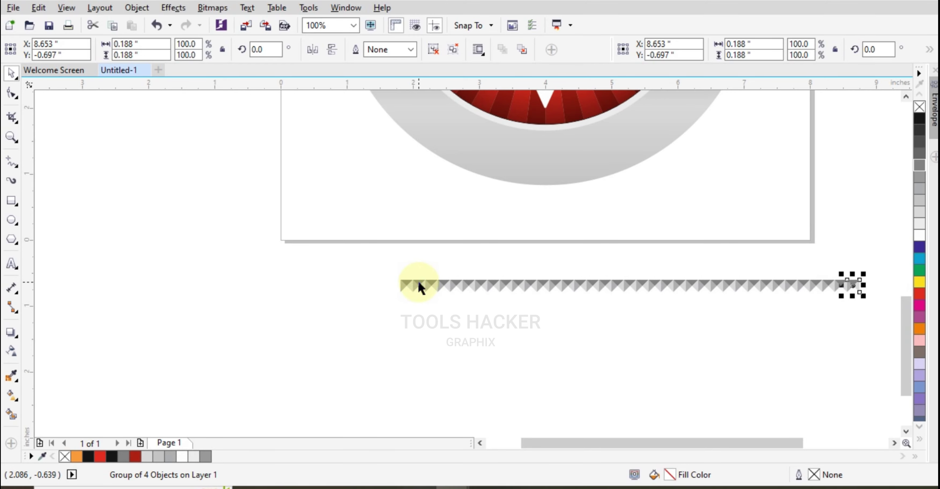
key(ctrl+d)
key(ctrl+d)
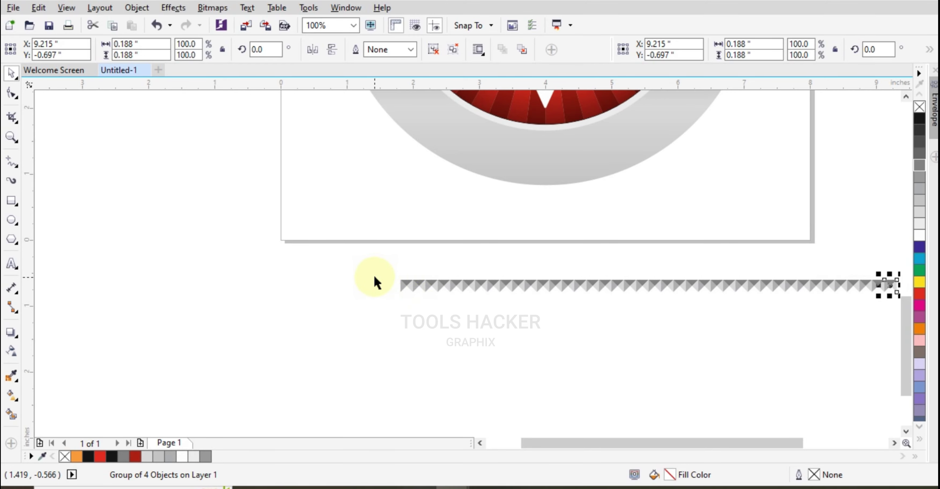
- Group all 40 tiles of the horizontal row into one object
key(ctrl+a)
scroll(819, 347, right, 2)
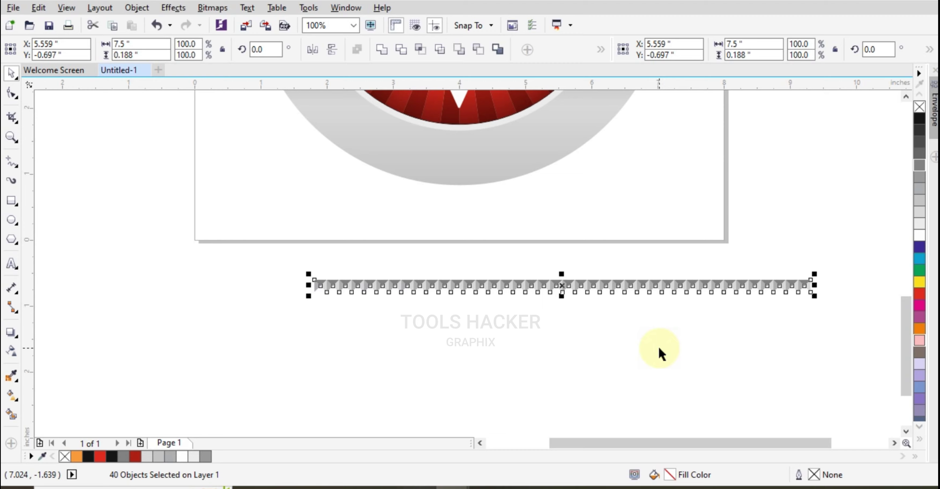
key(ctrl+g)
- Copy the tile row directly below itself and repeat the copy downward to build a grid of 38 rows
scroll(336, 279, up, 5)
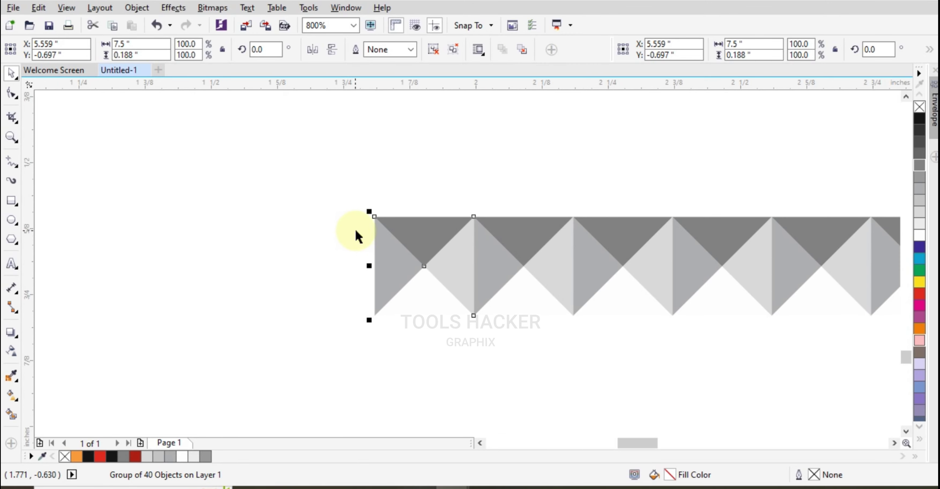
drag(373, 215, 373, 317)
right_click(374, 317)
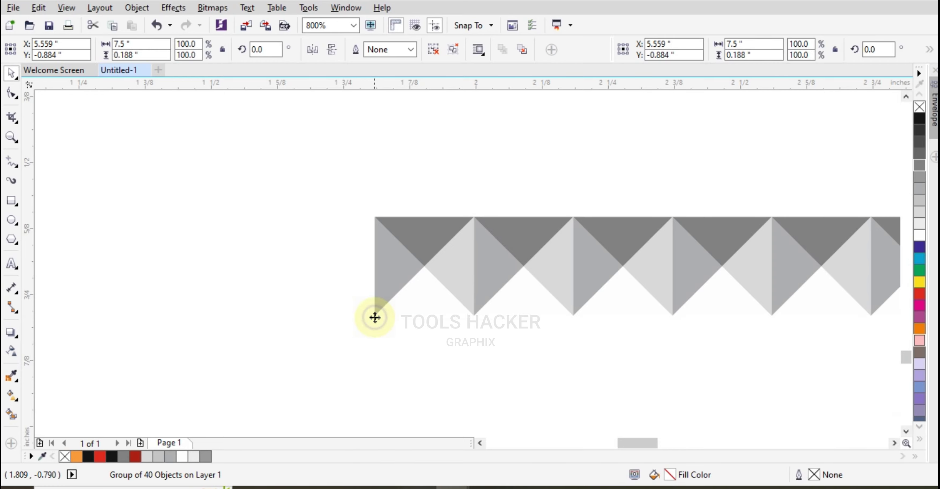
scroll(352, 300, down, 5)
key(ctrl+r)
key(ctrl+r)
key(ctrl+r)
key(ctrl+r)
key(ctrl+r)
key(ctrl+r)
key(ctrl+r)
key(ctrl+r)
key(ctrl+r)
key(ctrl+r)
key(ctrl+r)
key(ctrl+r)
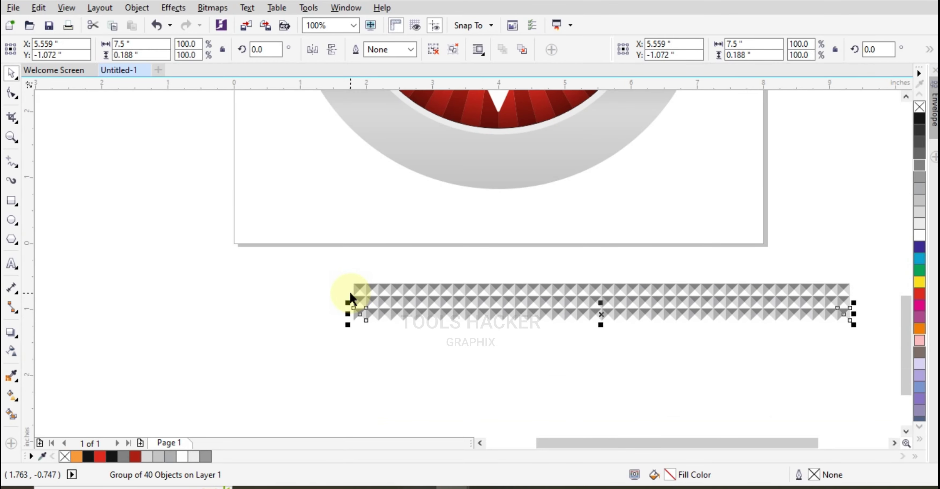
scroll(372, 272, down, 3)
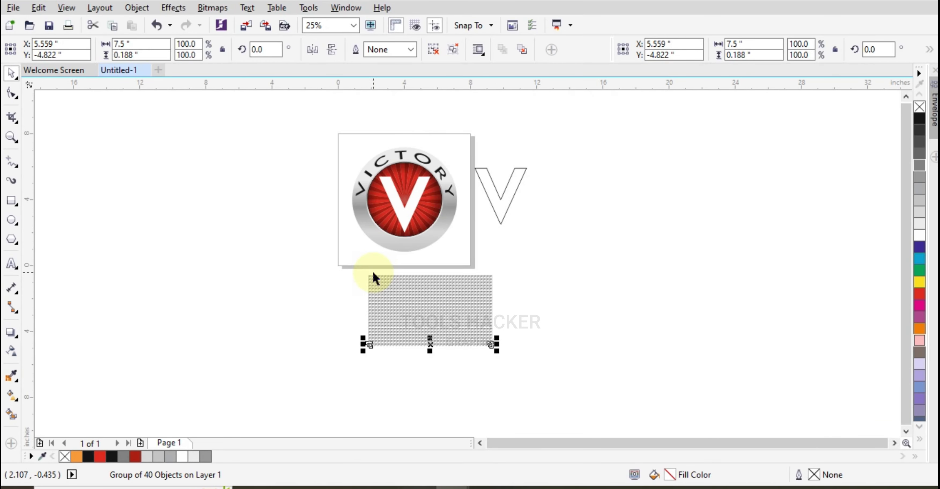
key(ctrl+r)
key(ctrl+r)
key(ctrl+r)
key(ctrl+r)
key(ctrl+r)
key(ctrl+r)
key(ctrl+r)
key(ctrl+r)
key(ctrl+r)
key(ctrl+r)
key(ctrl+r)
key(ctrl+r)
key(ctrl+r)
key(ctrl+r)
key(ctrl+r)
key(ctrl+r)
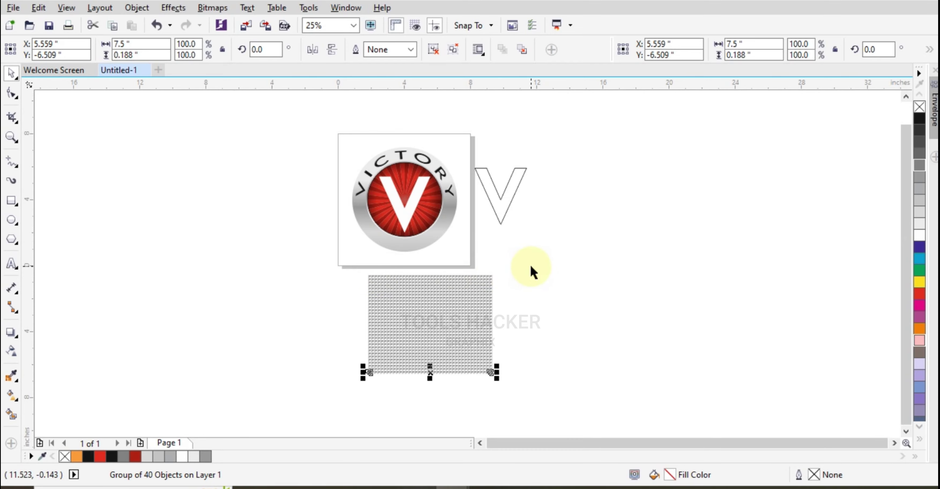
- Group all the tile rows and PowerClip the pattern inside the white V on the badge
drag(530, 265, 343, 428)
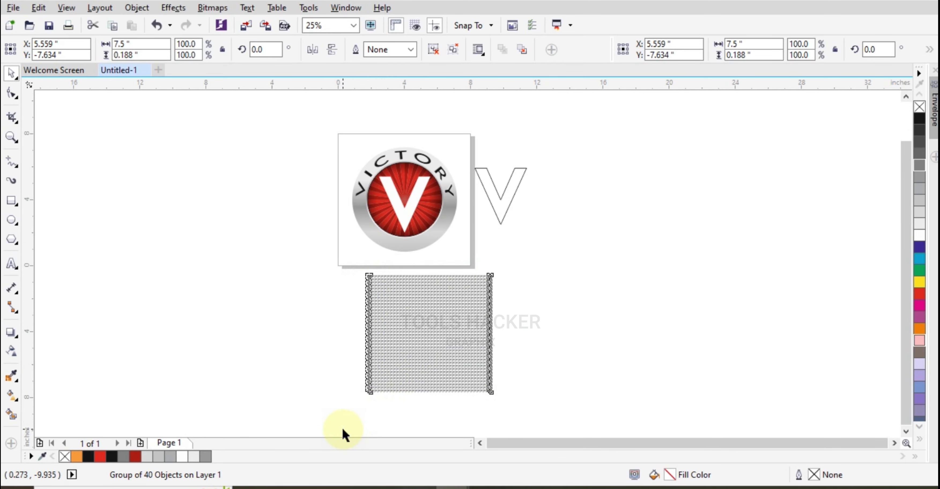
key(ctrl+g)
right_click(455, 319)
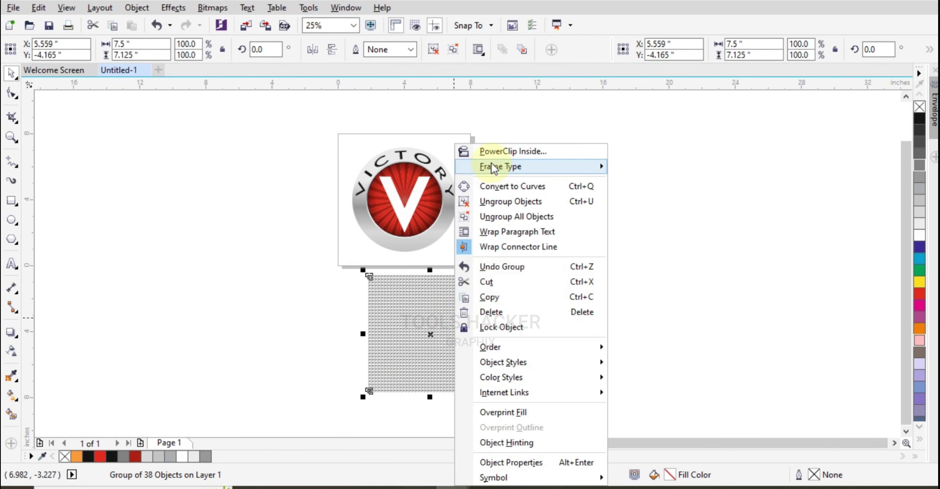
click(485, 149)
click(413, 196)
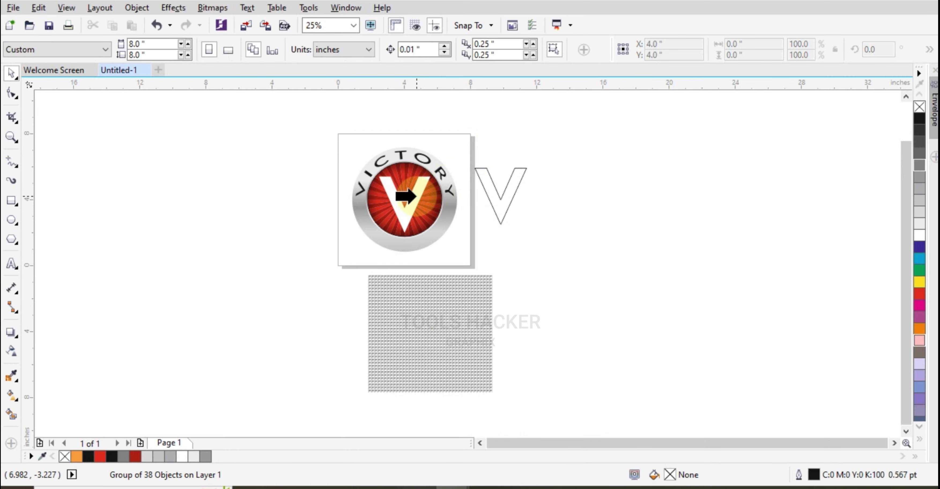
scroll(414, 196, up, 2)
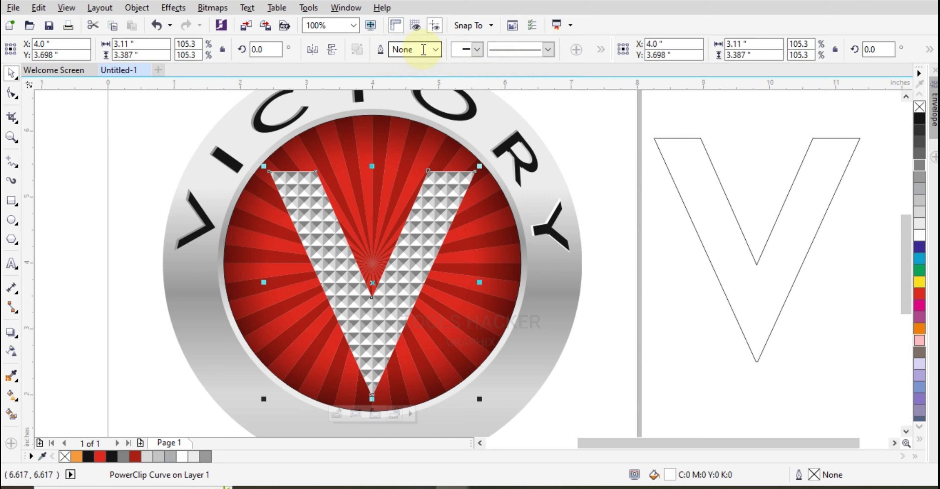
- Give the patterned V a 1.5 pt white outline
click(435, 52)
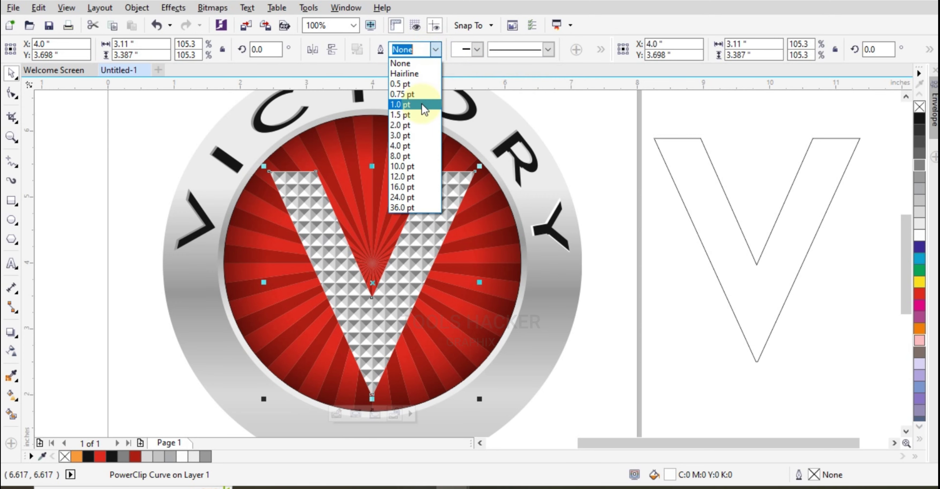
click(418, 118)
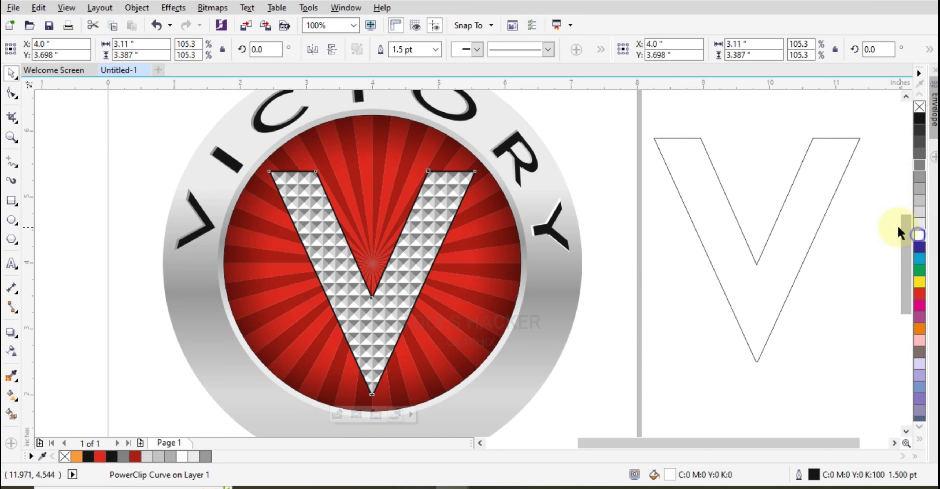
right_click(919, 234)
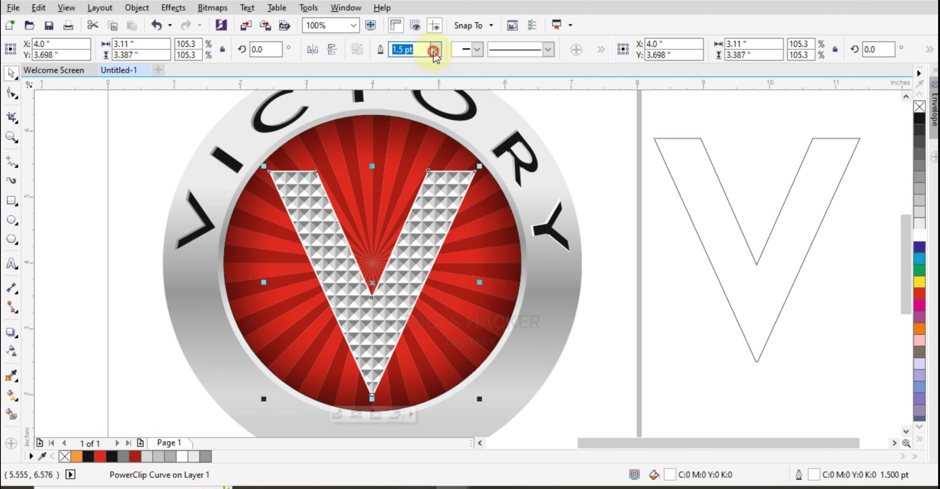
- Set the patterned V's white outline to 10 pt, placed behind the fill and scaling with the object
click(435, 50)
click(411, 186)
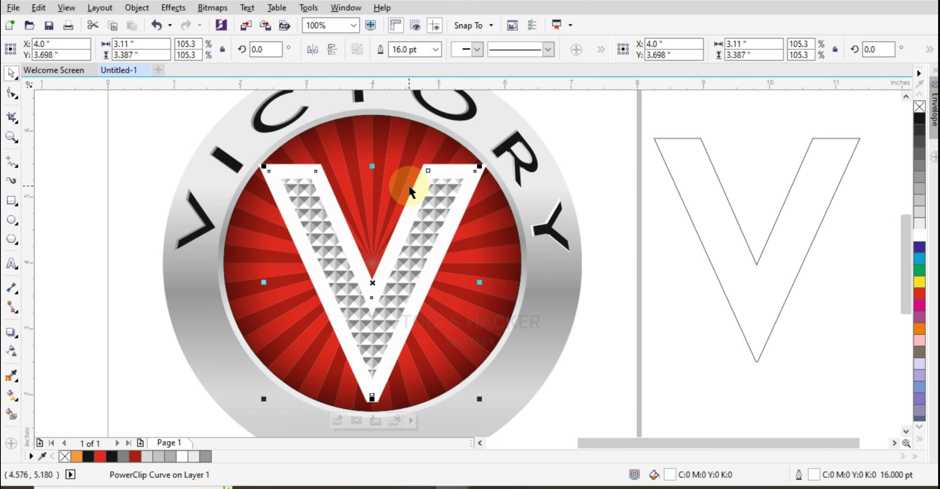
click(436, 50)
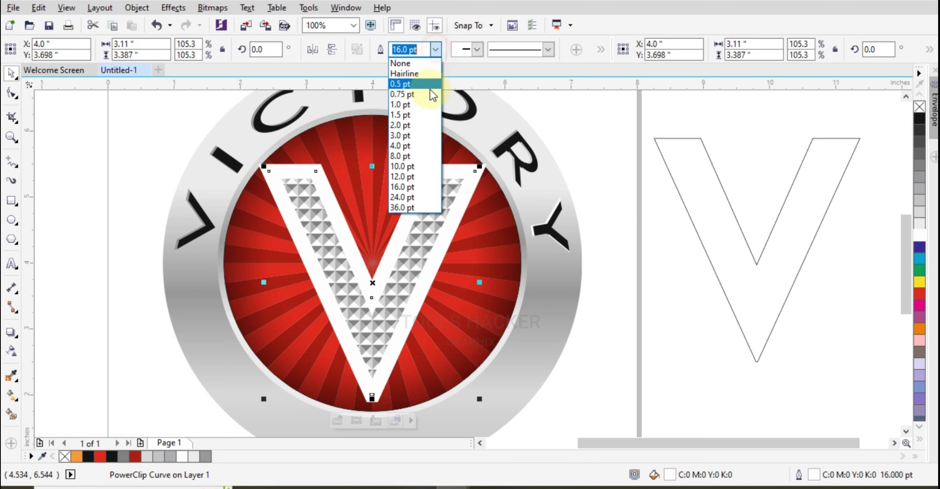
click(411, 166)
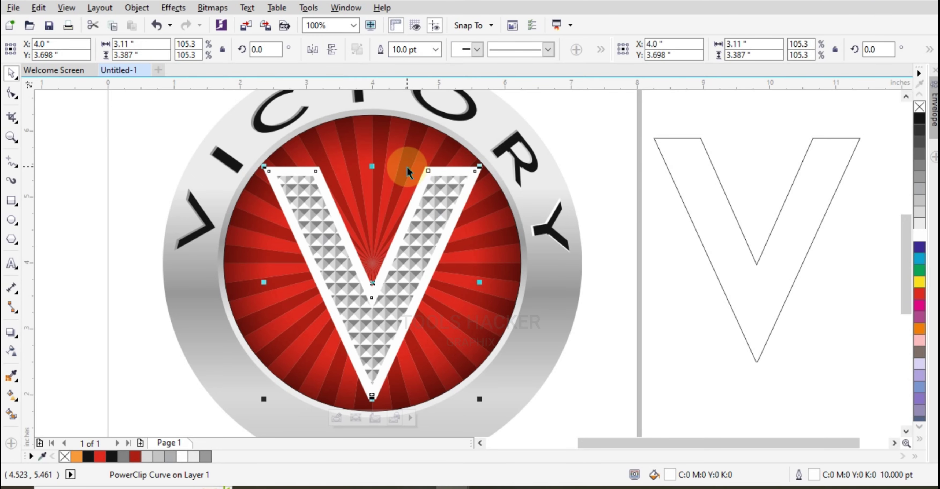
key(F12)
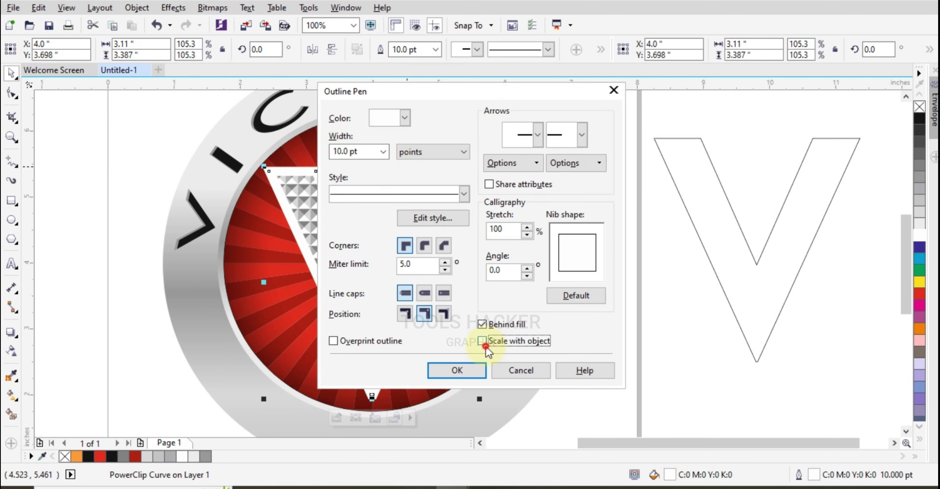
click(457, 370)
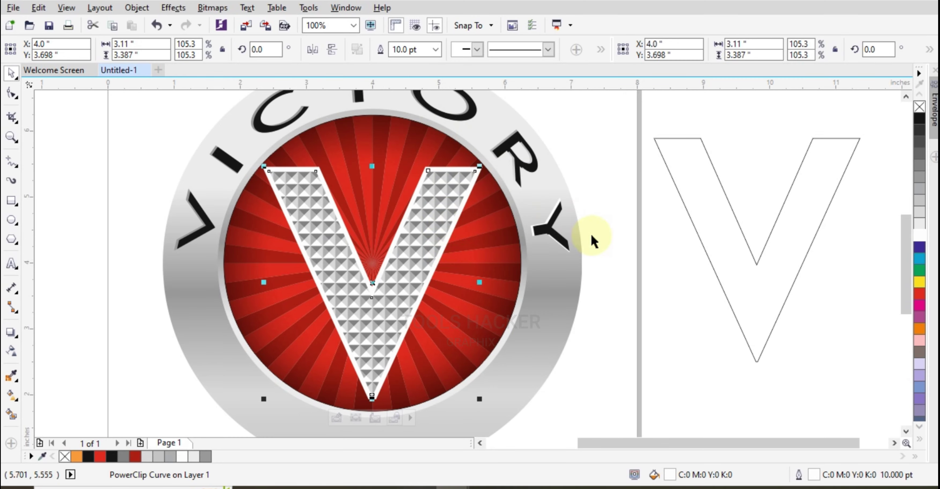
- Add a black drop shadow that follows both sides of the spare V outline's edges, with opacity 50 and feather 5
click(633, 342)
click(725, 259)
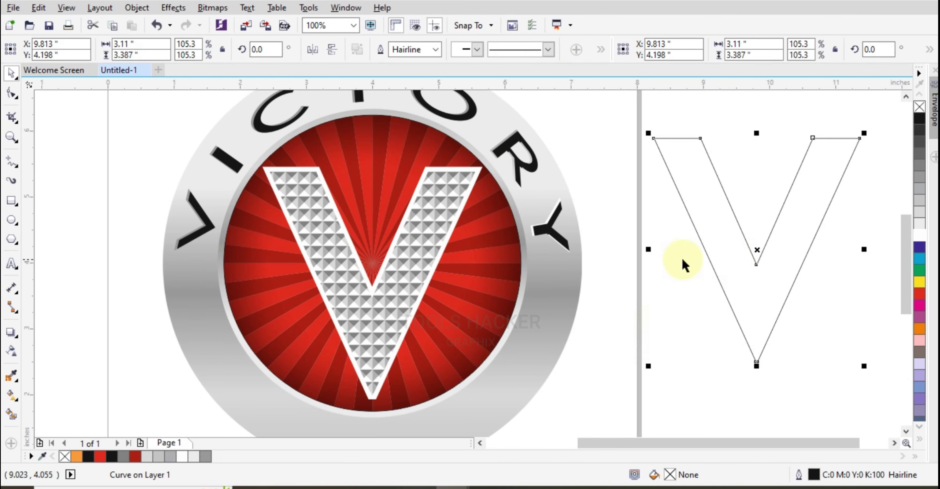
click(11, 331)
drag(756, 250, 855, 359)
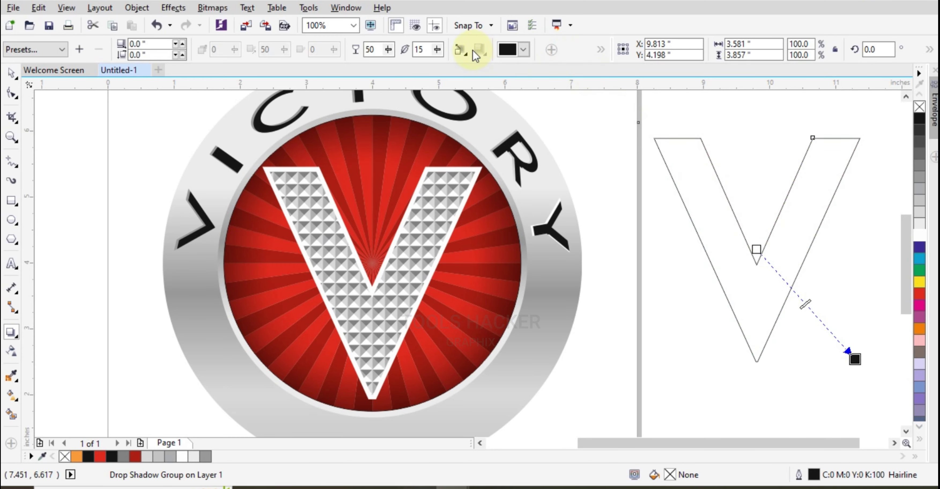
click(462, 52)
click(474, 94)
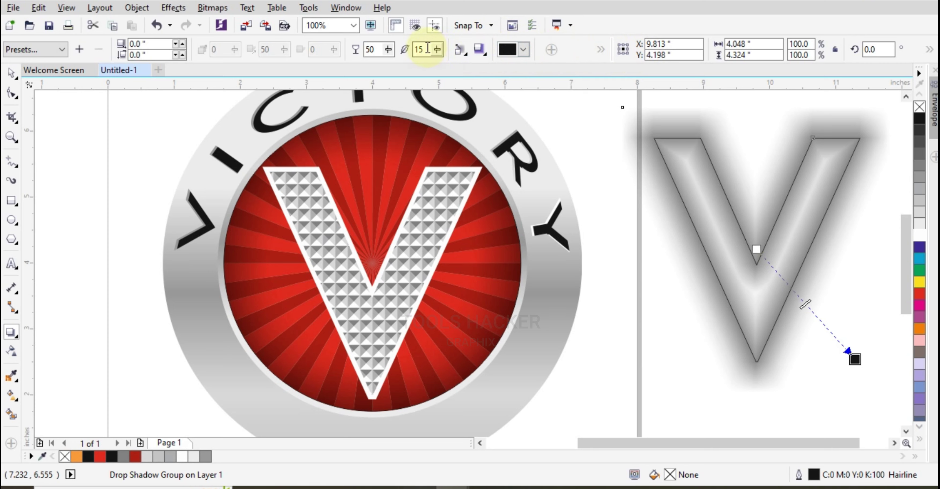
text(5)
key(Return)
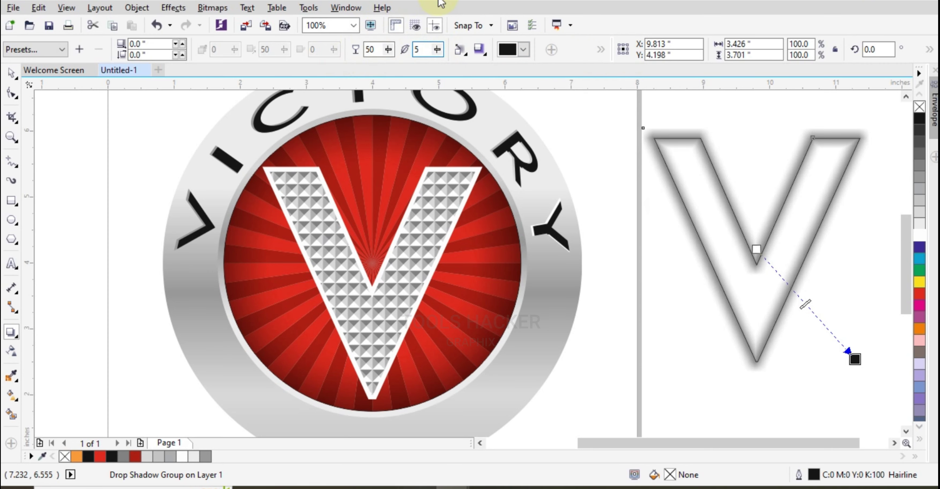
- Separate the soft shadow from the spare V outline and move the two pieces apart
click(11, 73)
drag(760, 283, 736, 269)
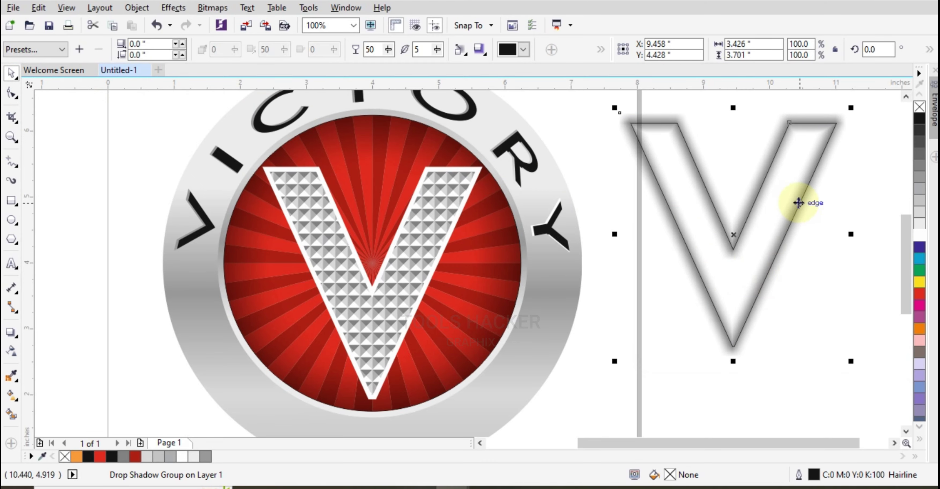
drag(798, 202, 780, 321)
click(648, 279)
drag(706, 245, 760, 185)
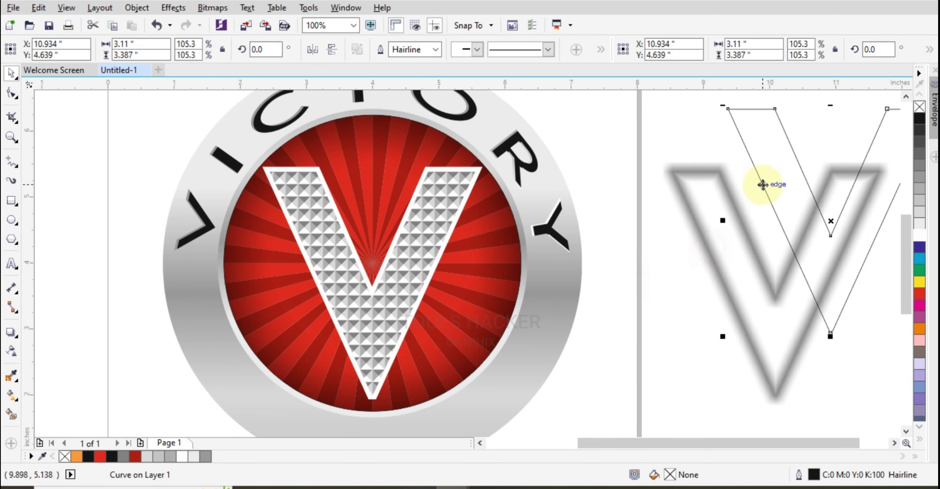
- PowerClip the separated V-shaped shadow inside the patterned V on the badge
click(726, 262)
drag(722, 267, 675, 297)
right_click(676, 298)
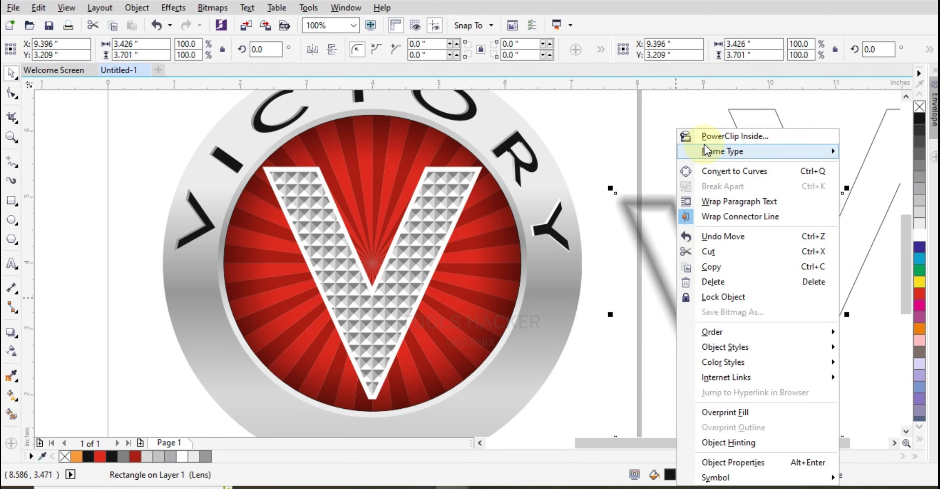
click(708, 137)
click(434, 214)
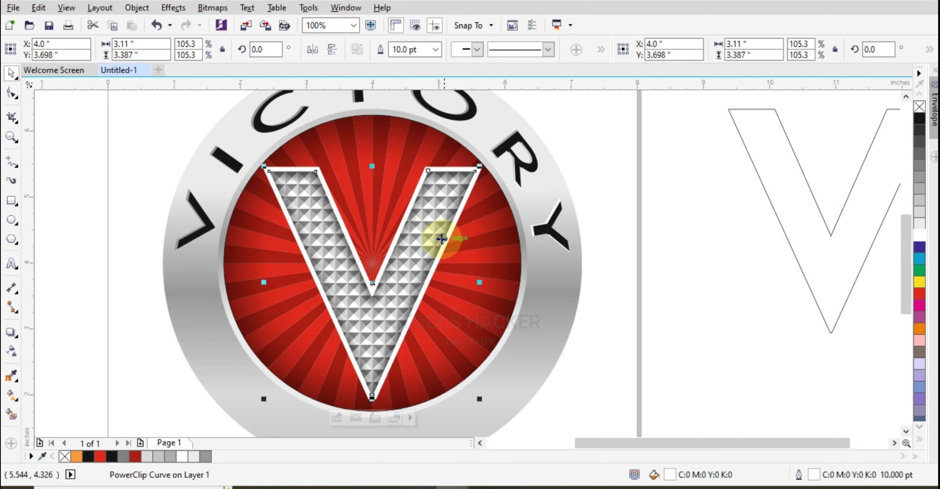
scroll(441, 199, down, 3)
click(535, 172)
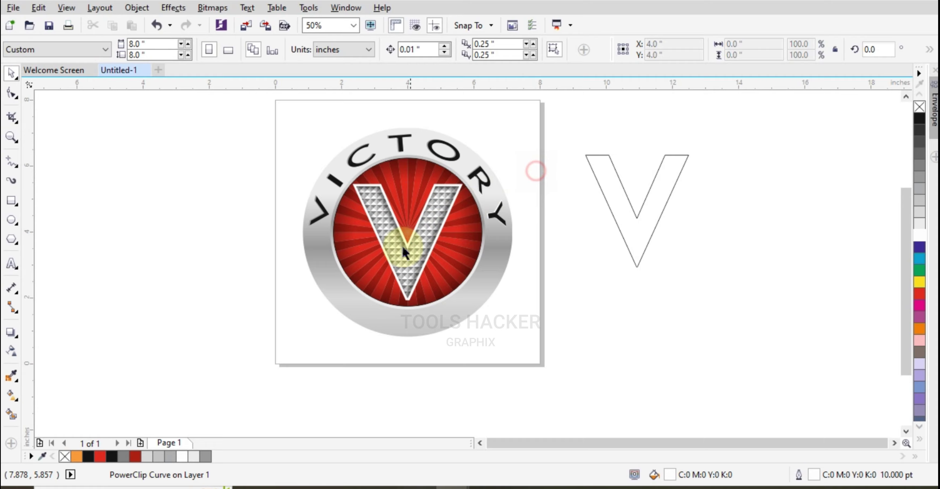
- Scale the patterned V down slightly about its centre to 3.073 by 3.347 inches
scroll(405, 256, up, 3)
click(405, 256)
scroll(504, 341, up, 3)
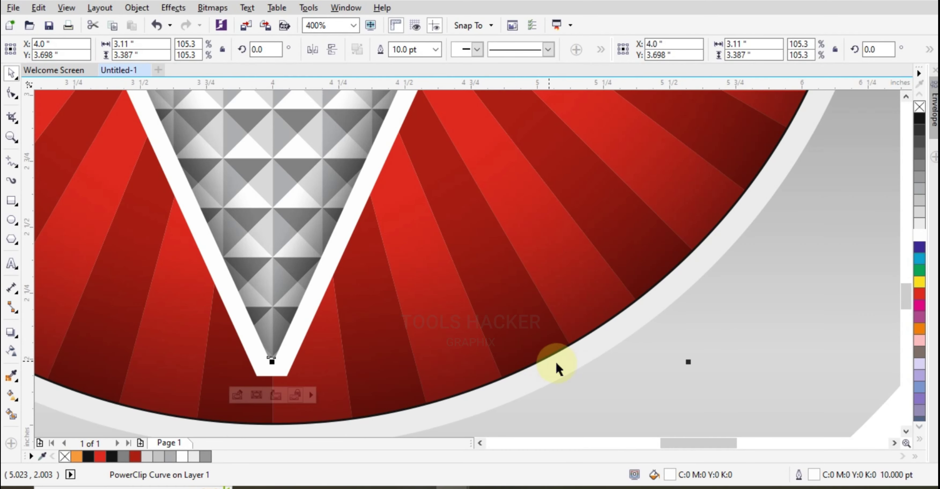
drag(688, 365, 682, 363)
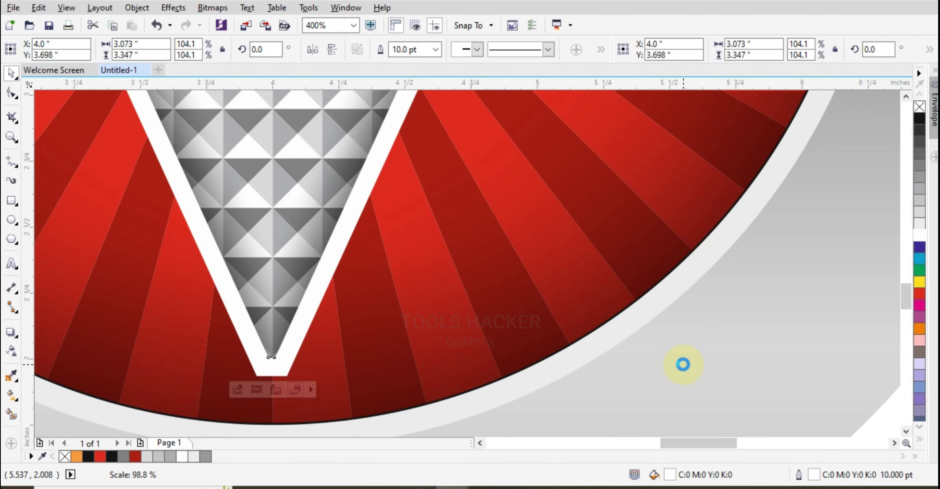
scroll(549, 377, down, 2)
scroll(548, 377, down, 1)
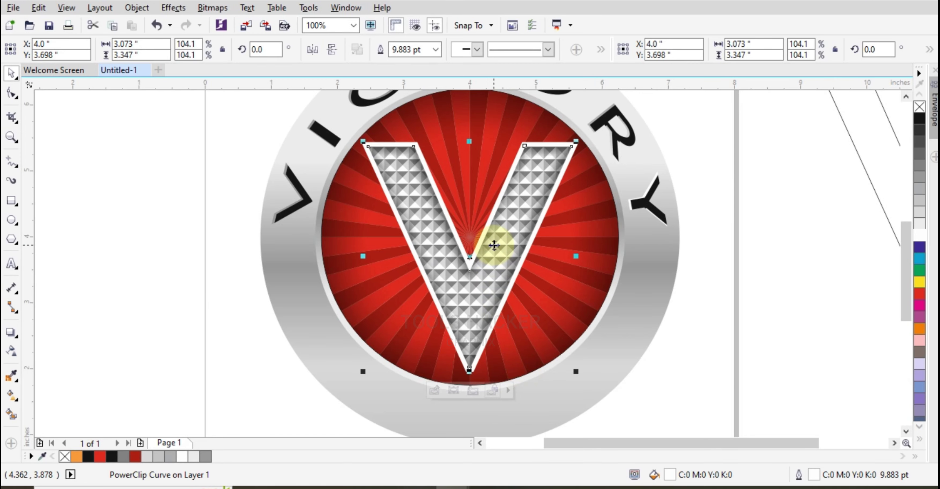
- Add a black drop shadow with opacity 50 and feather 15 to the patterned V
click(10, 331)
drag(469, 256, 471, 243)
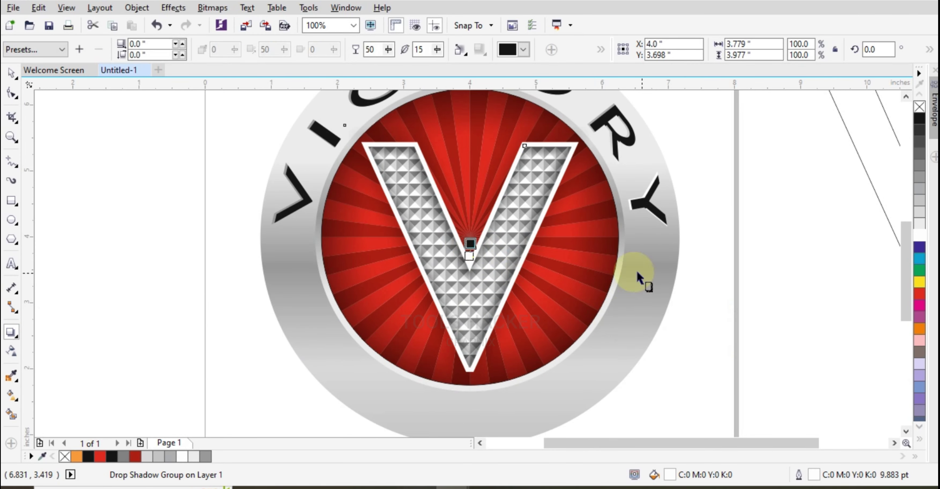
scroll(507, 272, down, 2)
scroll(511, 248, up, 2)
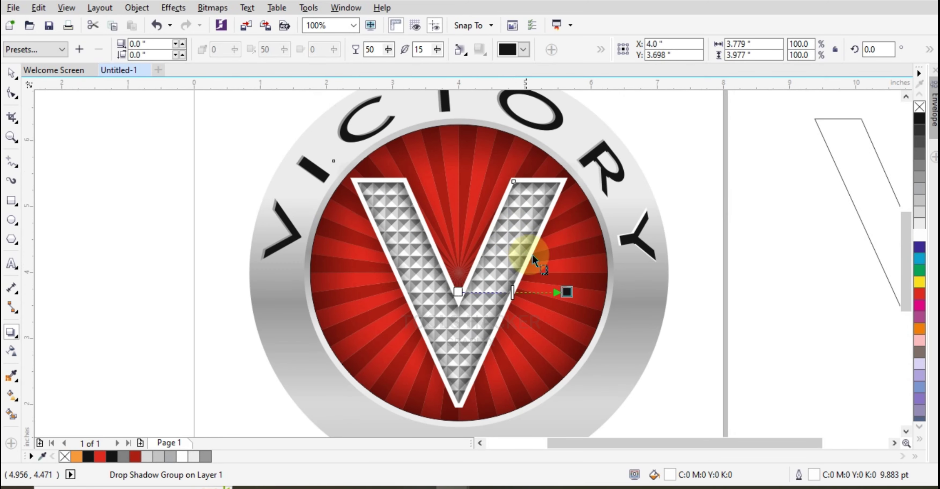
click(11, 77)
click(76, 130)
scroll(694, 267, down, 2)
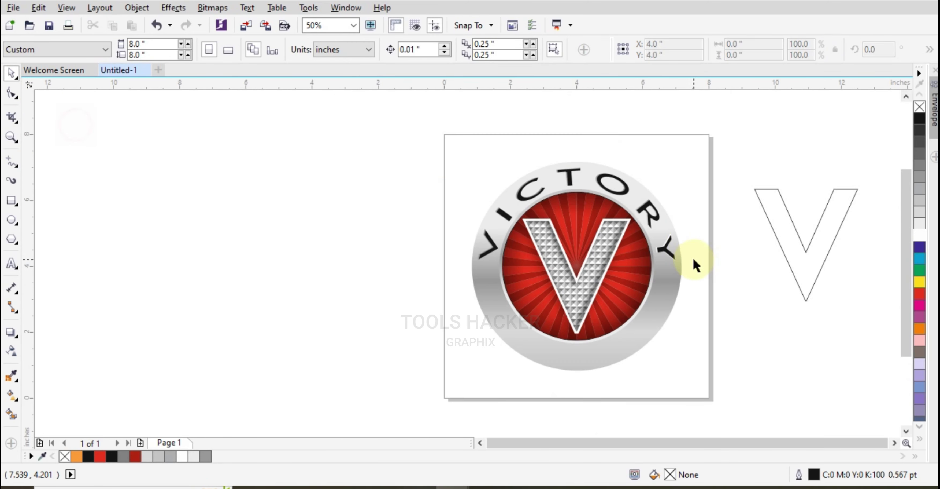
- Delete the spare V outline beside the page and group all the badge objects
click(770, 211)
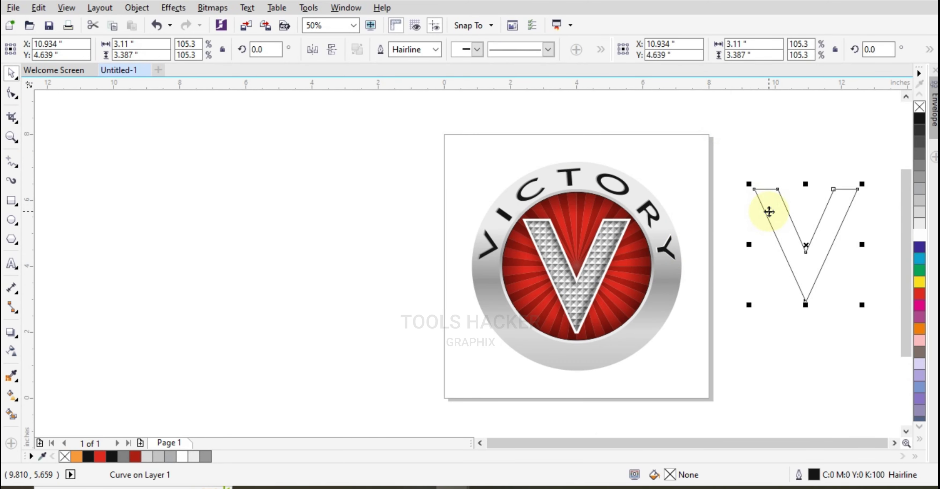
key(Delete)
drag(472, 327, 446, 402)
key(ctrl+g)
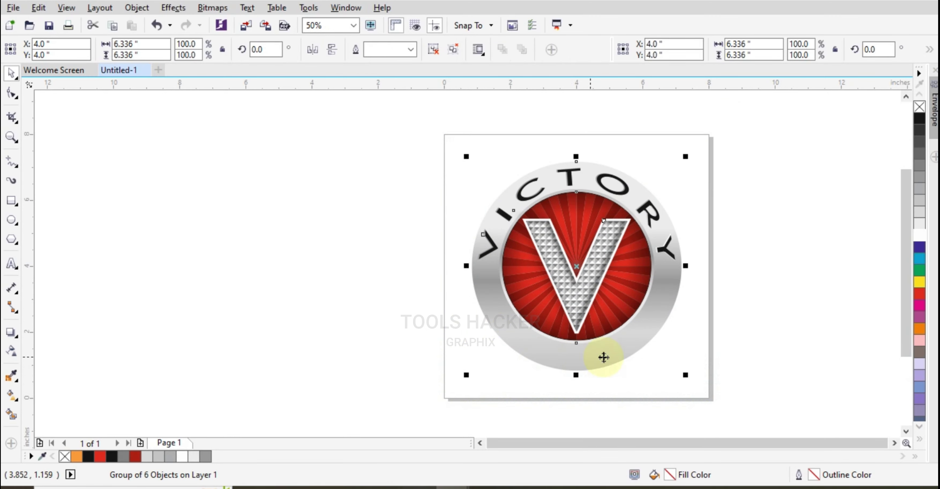
- Add a black drop shadow with opacity 50 and feather 15 around the grouped badge
click(9, 333)
drag(576, 266, 572, 275)
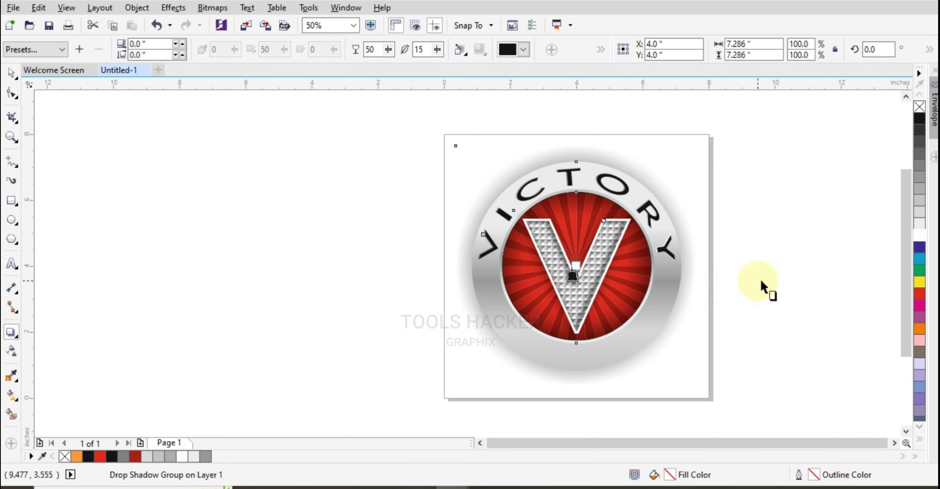
click(763, 287)
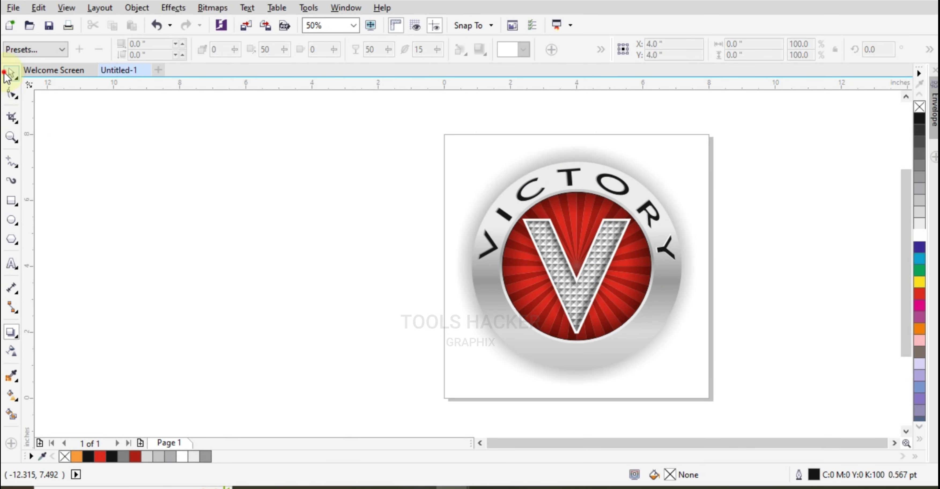
click(8, 75)
- Draw a flat ellipse about 4.71 by 0.68 inches across the base of the badge
click(10, 220)
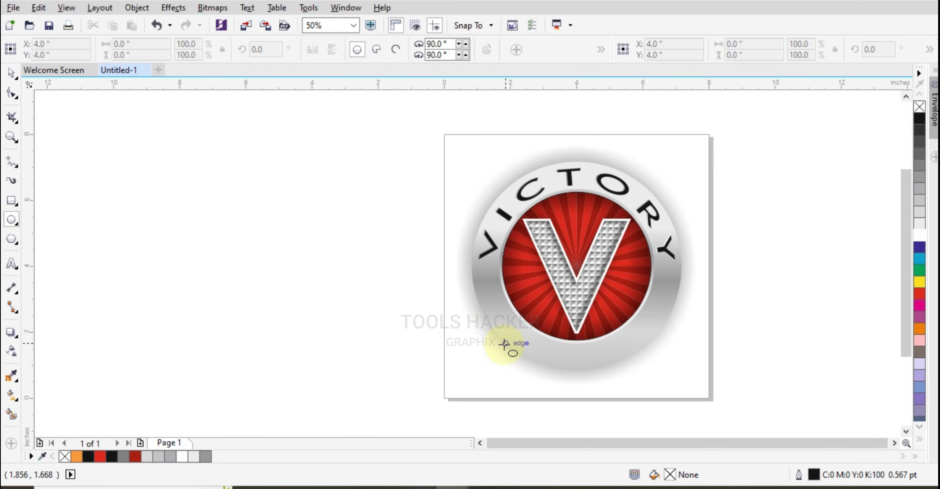
scroll(504, 347, up, 1)
drag(474, 370, 790, 417)
click(11, 75)
scroll(387, 226, down, 1)
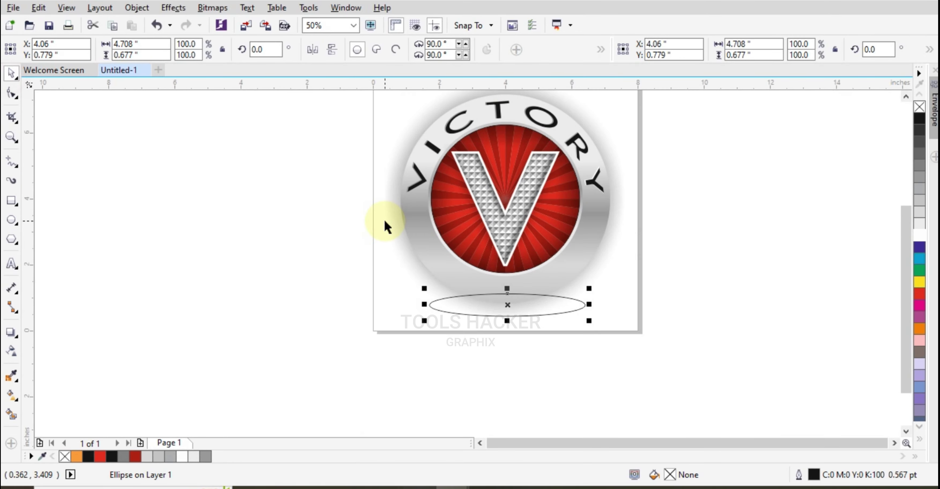
- Centre the flat ellipse horizontally on the badge
shift+click(409, 216)
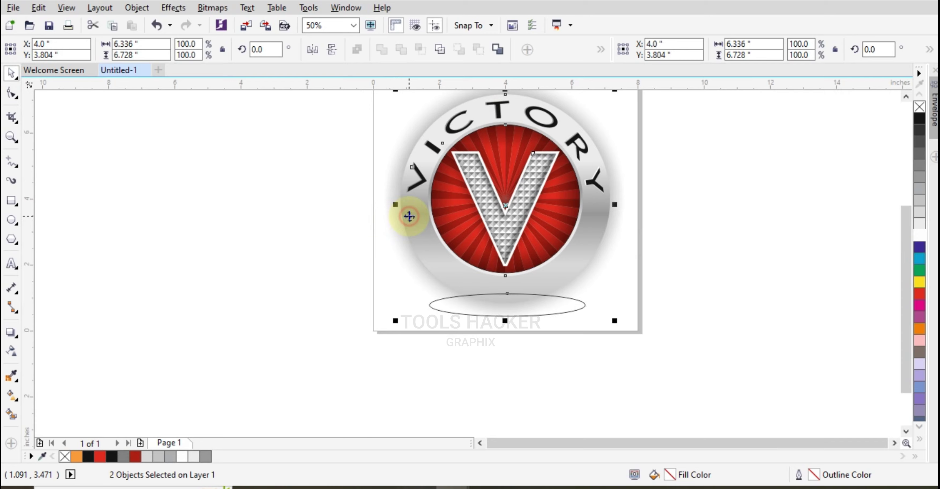
click(670, 303)
click(567, 312)
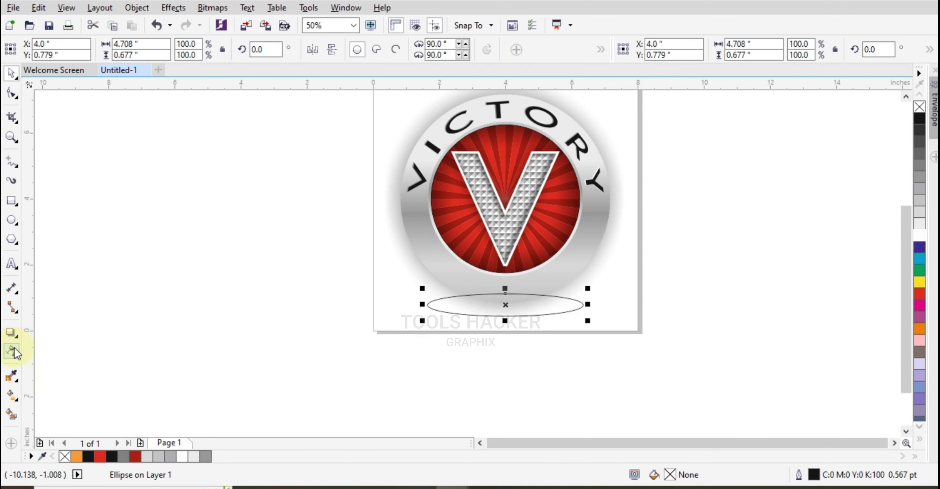
- Fill the flat ellipse with black and remove its outline
click(14, 349)
click(11, 75)
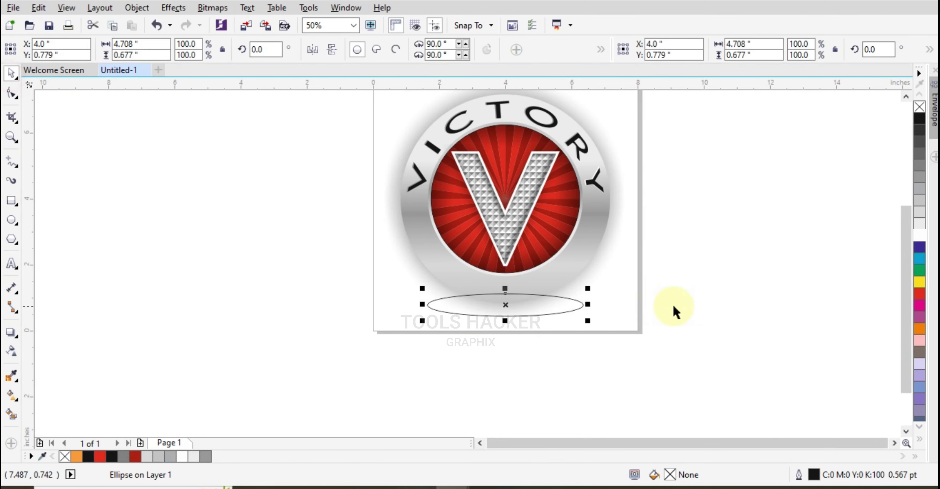
click(919, 117)
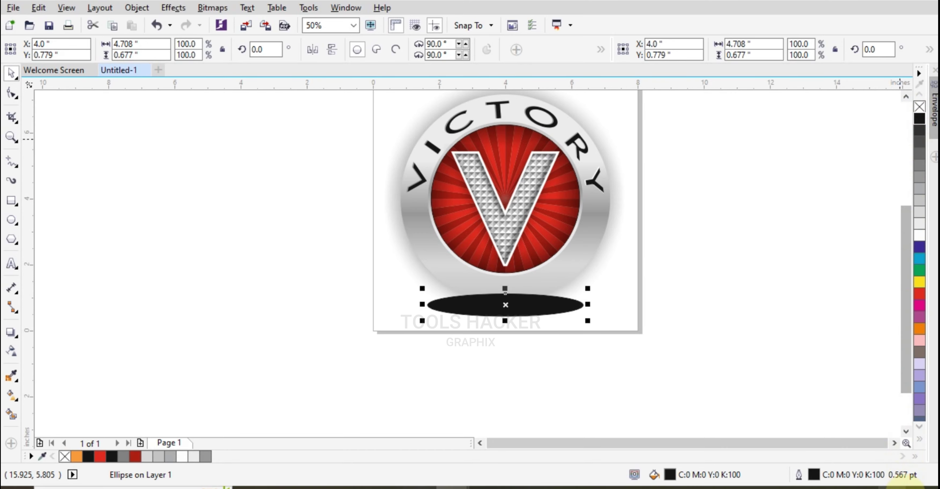
click(919, 438)
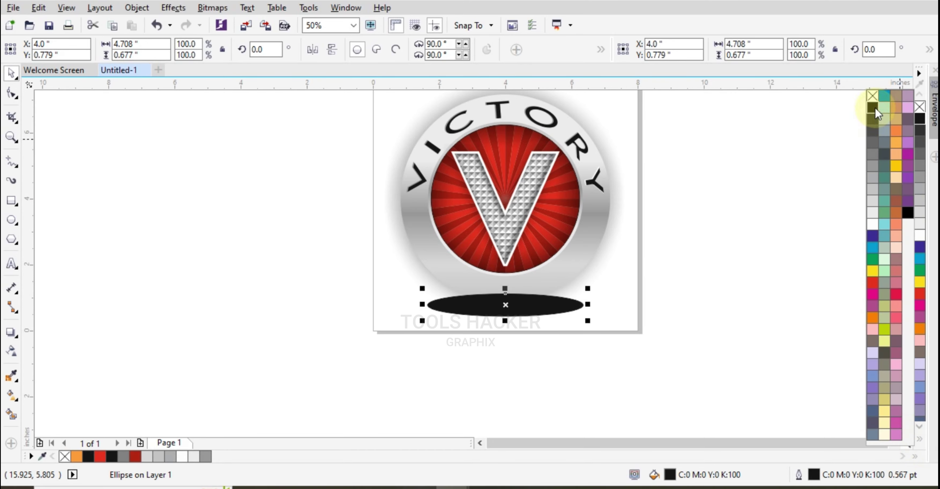
right_click(872, 96)
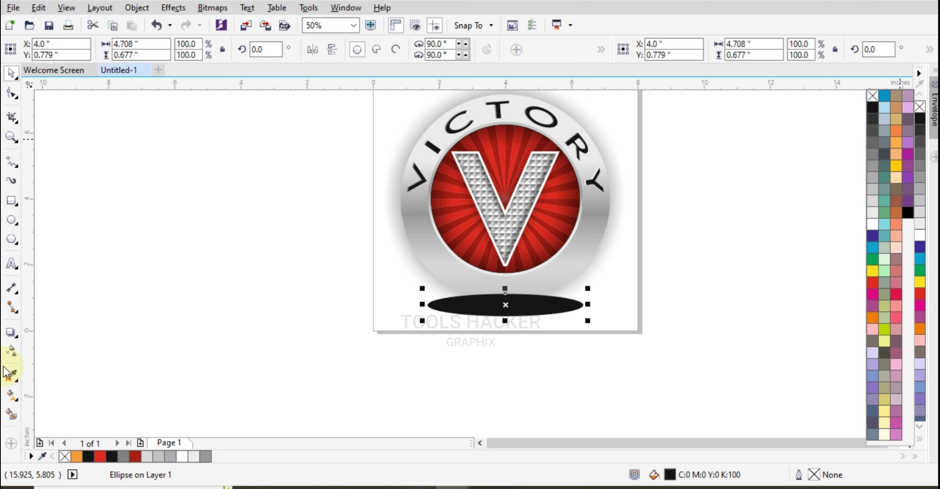
- Apply an elliptical fountain transparency to the black ellipse so it fades outward like a ground shadow
click(10, 353)
click(11, 353)
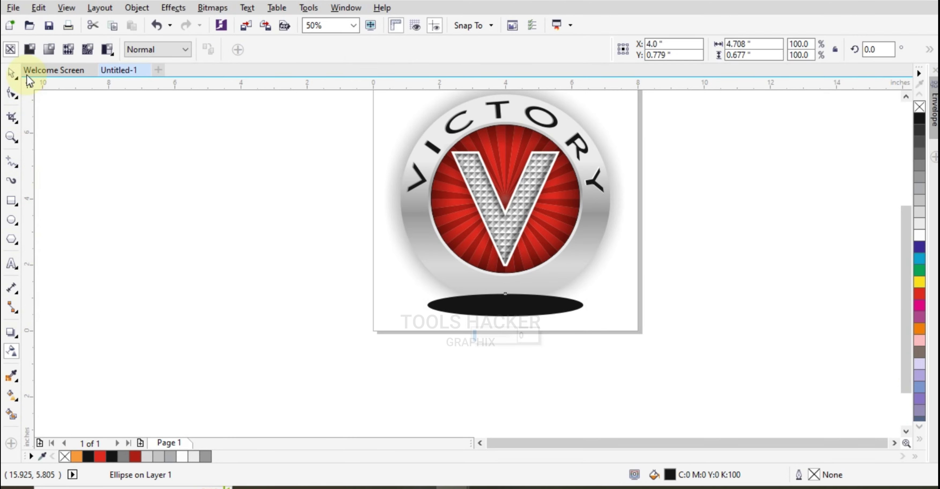
click(46, 49)
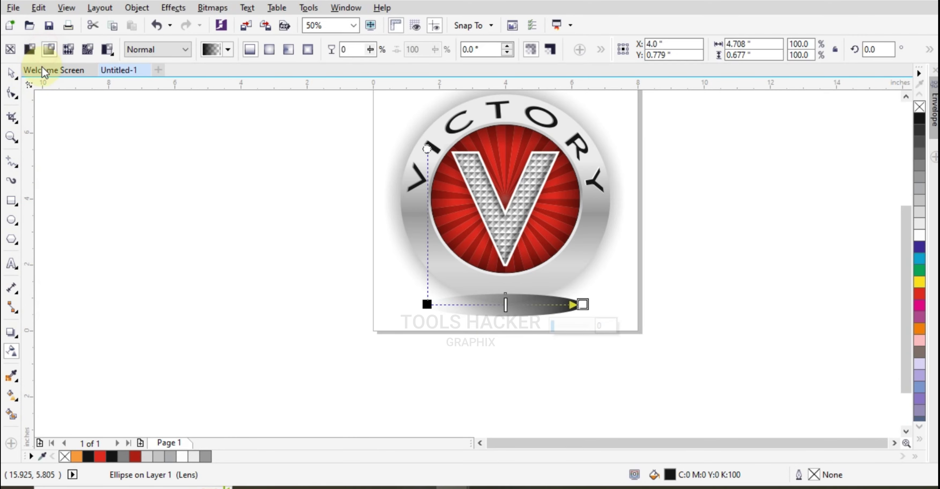
click(268, 49)
click(12, 76)
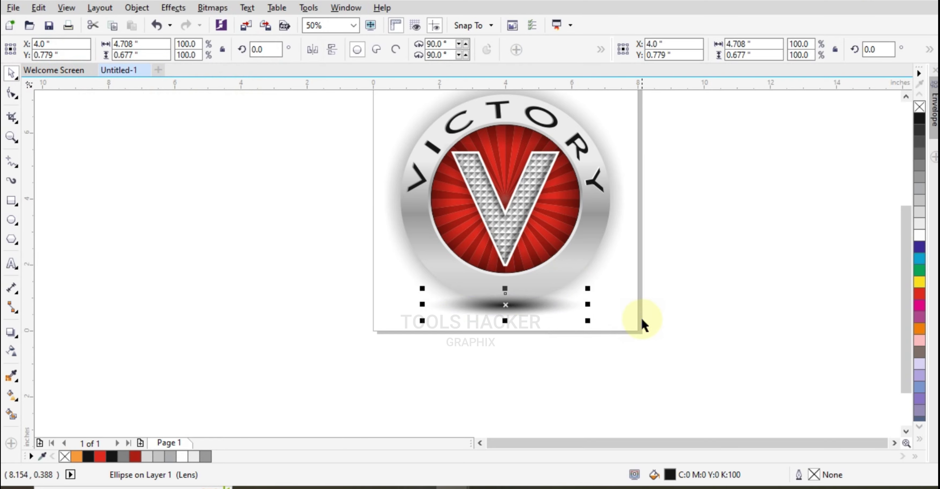
- Widen the ground shadow ellipse evenly about its centre to about 6.93 inches, keeping its height
click(589, 302)
click(580, 305)
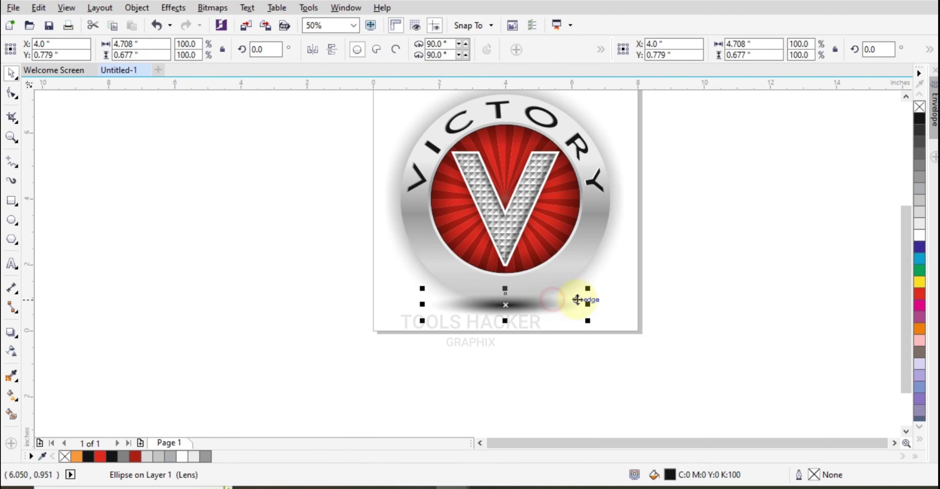
drag(584, 304, 624, 302)
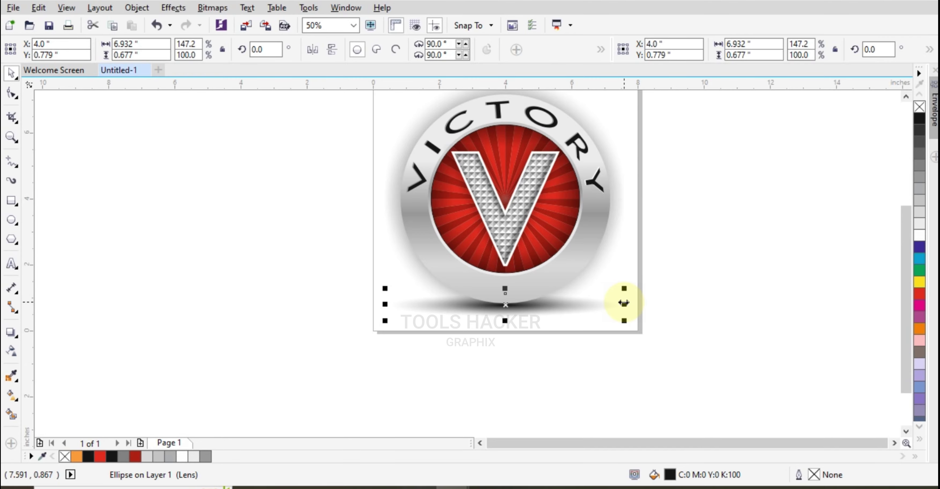
click(655, 336)
scroll(462, 367, down, 2)
scroll(595, 211, up, 2)
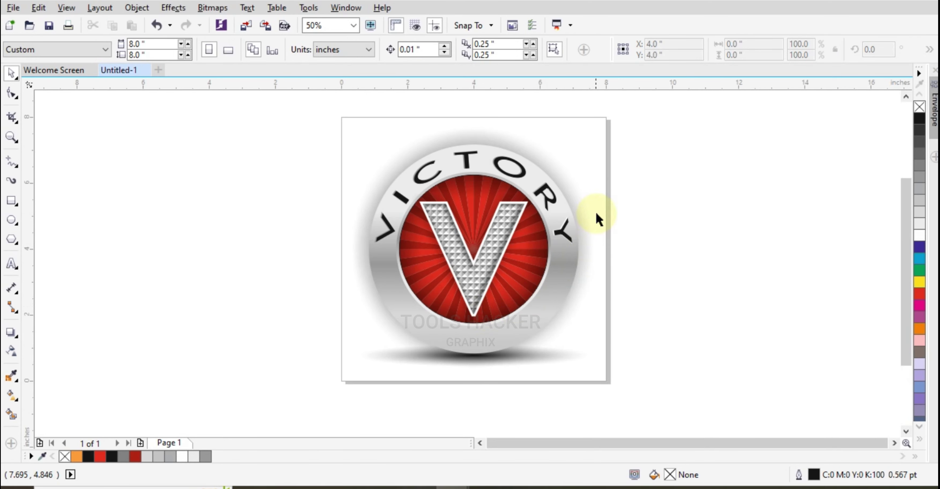
- Add a page-sized 8 by 8 inch background rectangle and give it an elliptical fountain fill from white centre to black edge
double_click(16, 203)
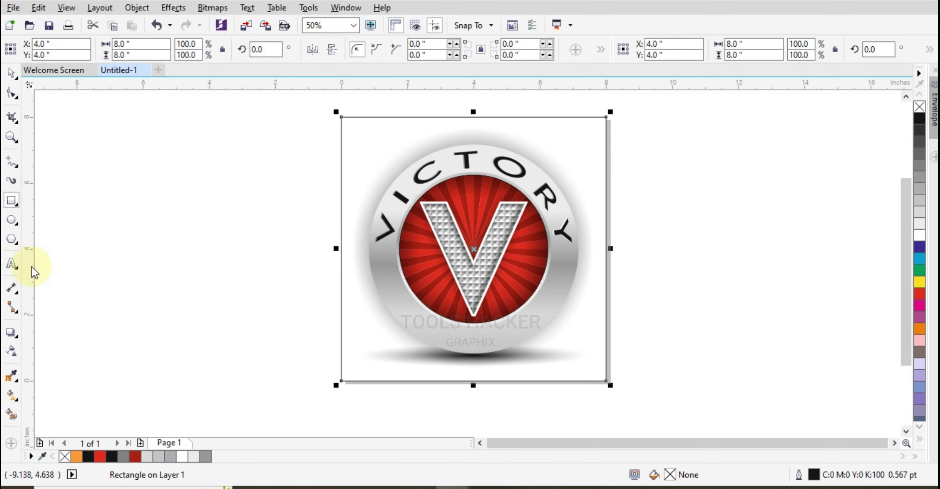
click(12, 395)
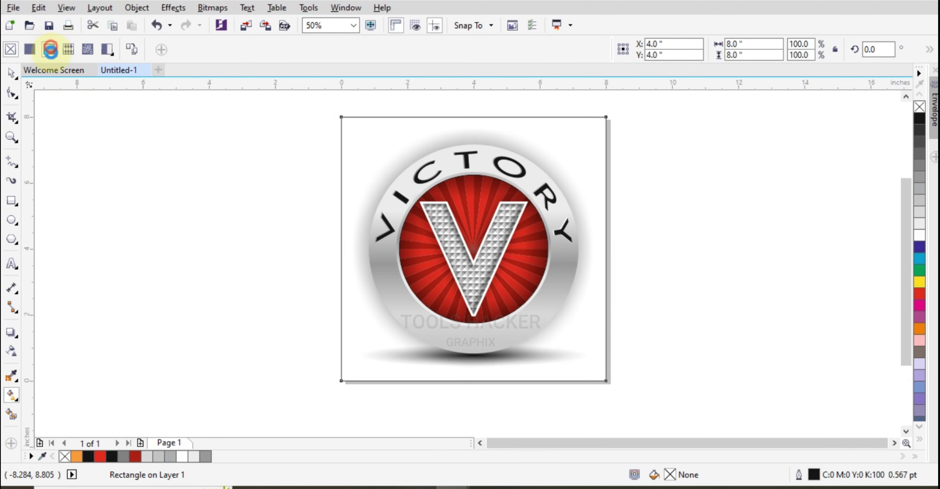
click(50, 49)
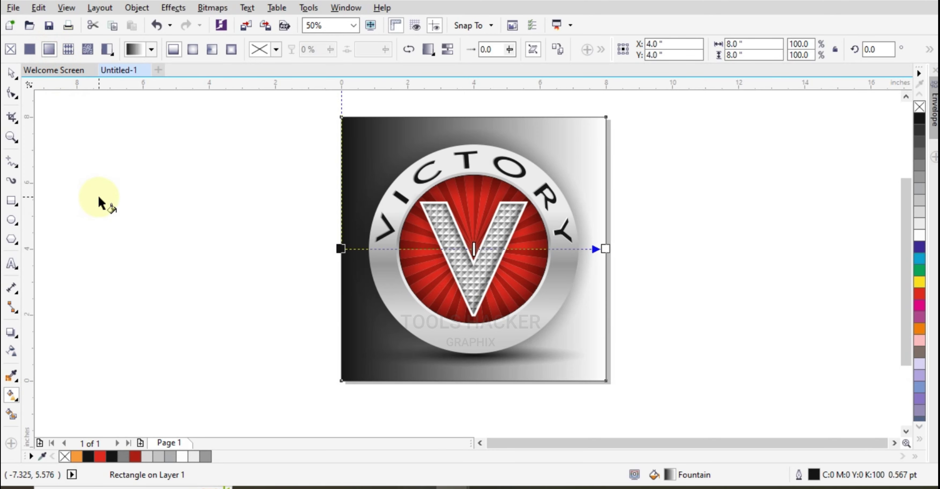
click(193, 50)
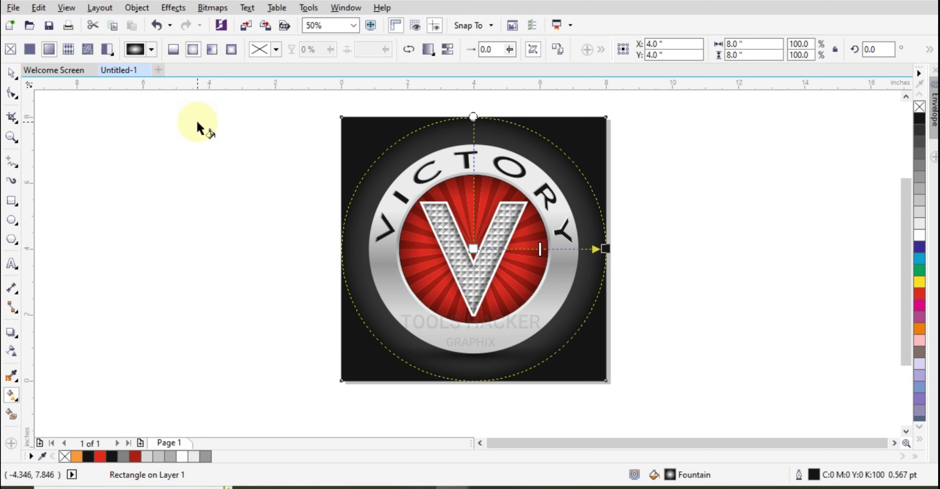
- Extend the black end of the background's fountain fill outward beyond the page edge to lighten the area around the badge
click(472, 249)
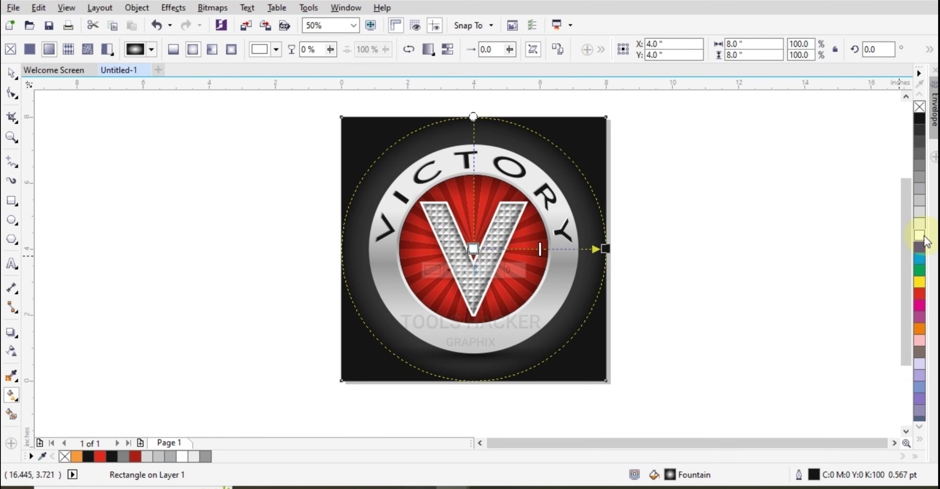
drag(604, 249, 654, 249)
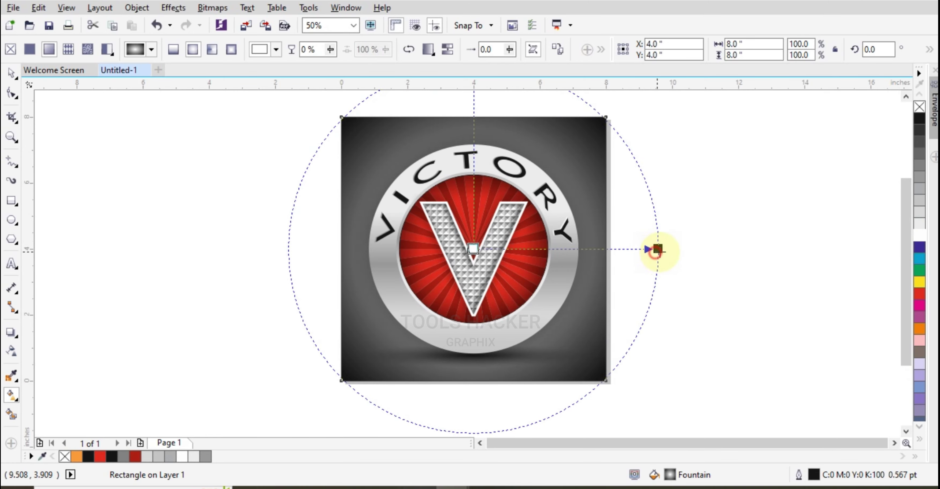
drag(654, 249, 668, 248)
- Add an intermediate colour stop to the background's fountain fill, make it white and place it at the 81% position
double_click(515, 248)
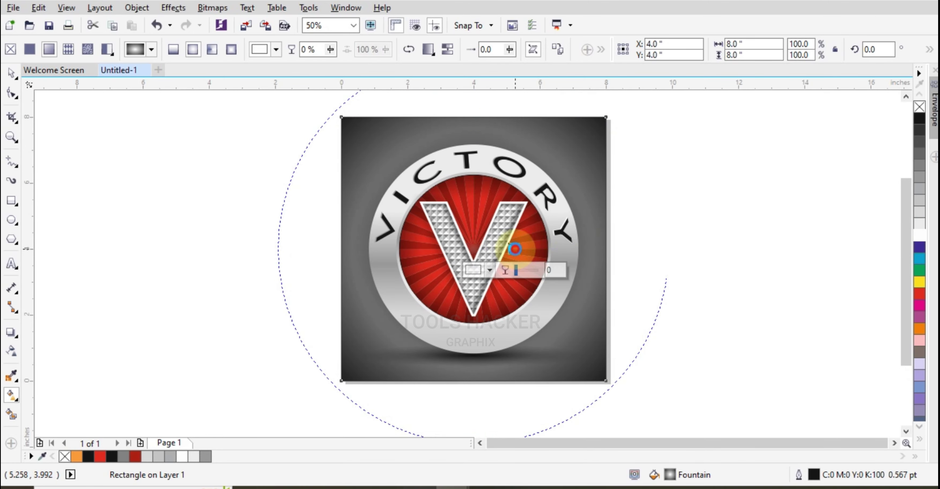
click(920, 242)
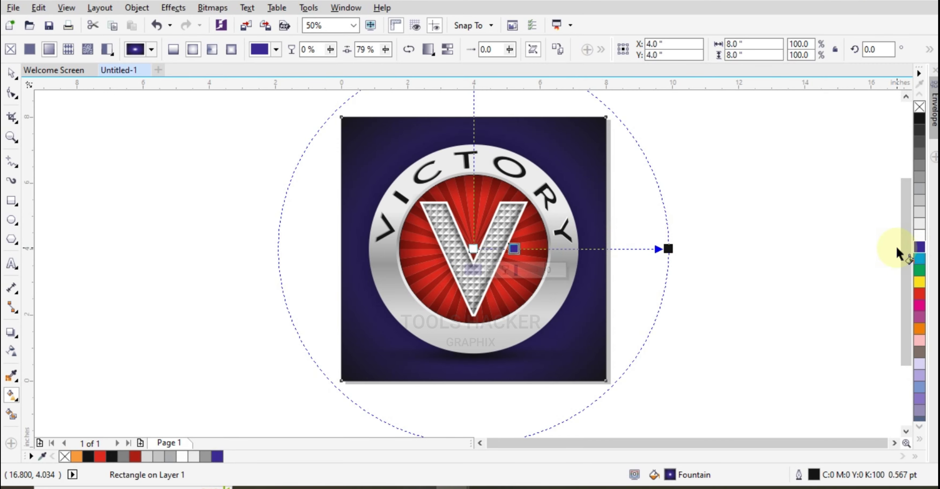
click(918, 244)
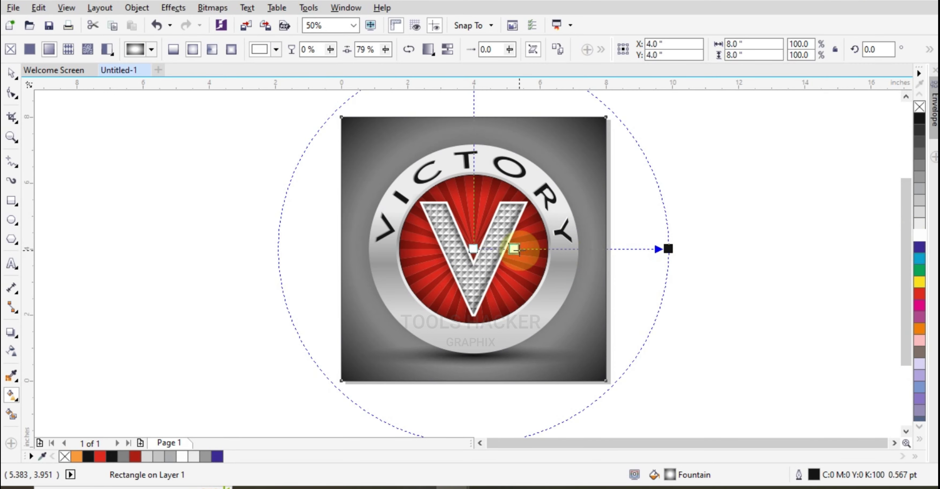
drag(515, 248, 535, 248)
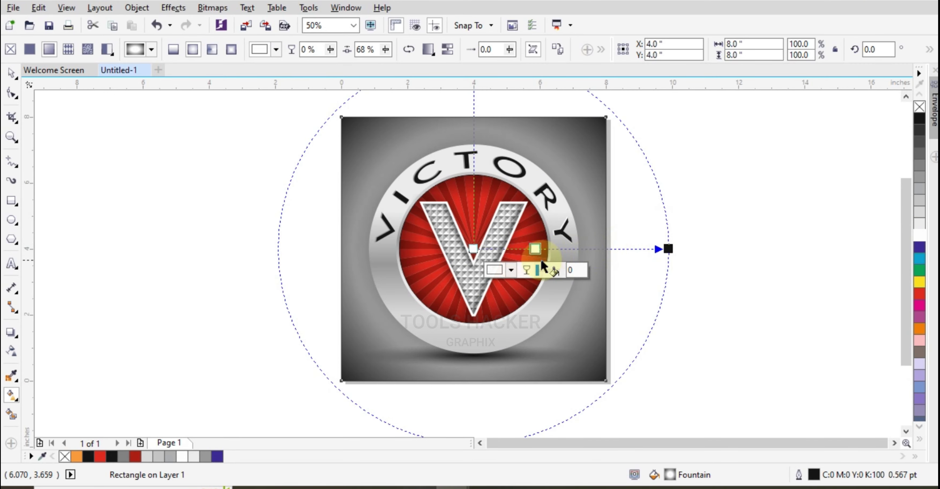
click(530, 252)
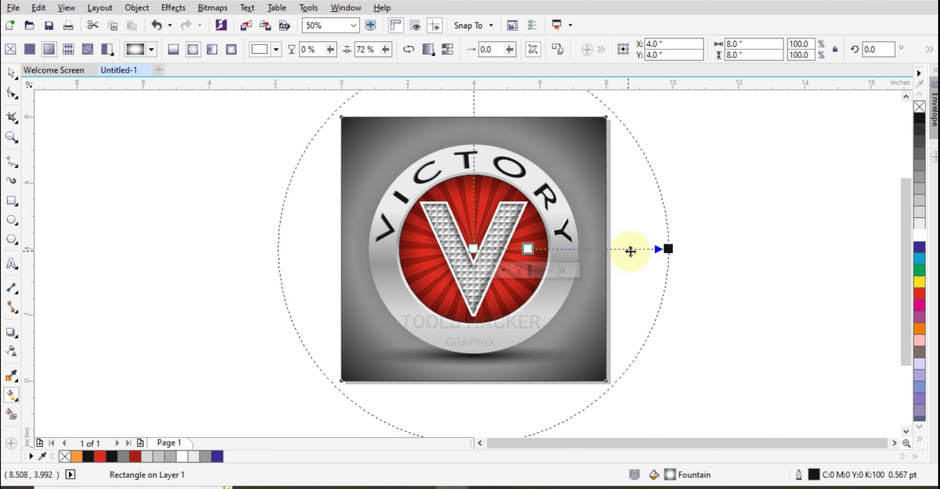
drag(528, 249, 510, 248)
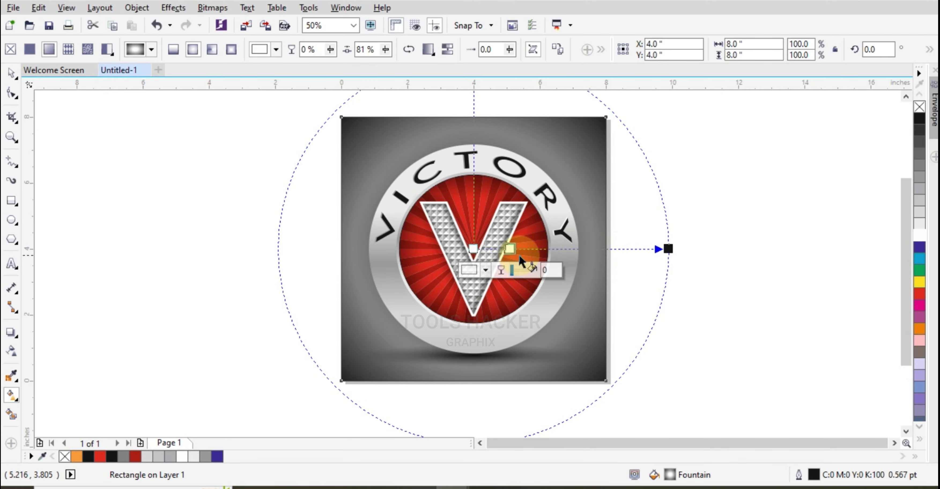
- Pull the black end of the background's fountain fill inward to about 9.4 inches on the horizontal ruler and deselect the rectangle
drag(668, 248, 652, 248)
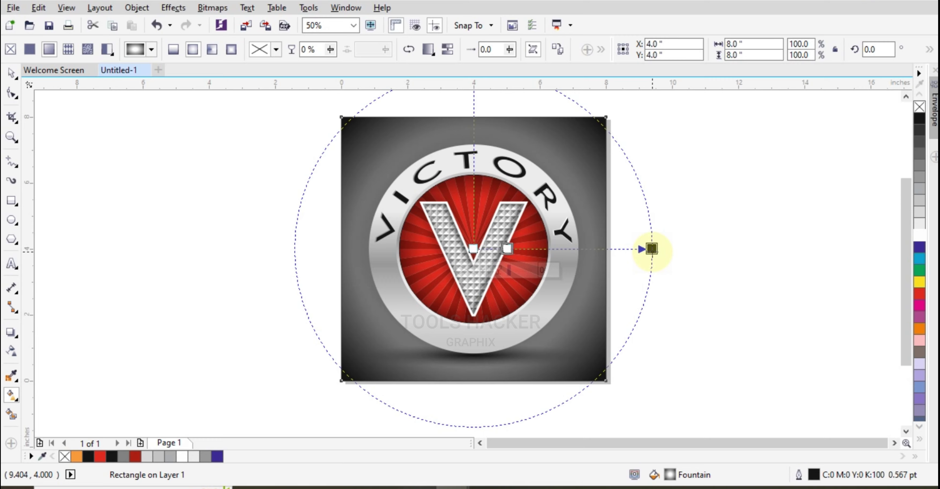
click(11, 71)
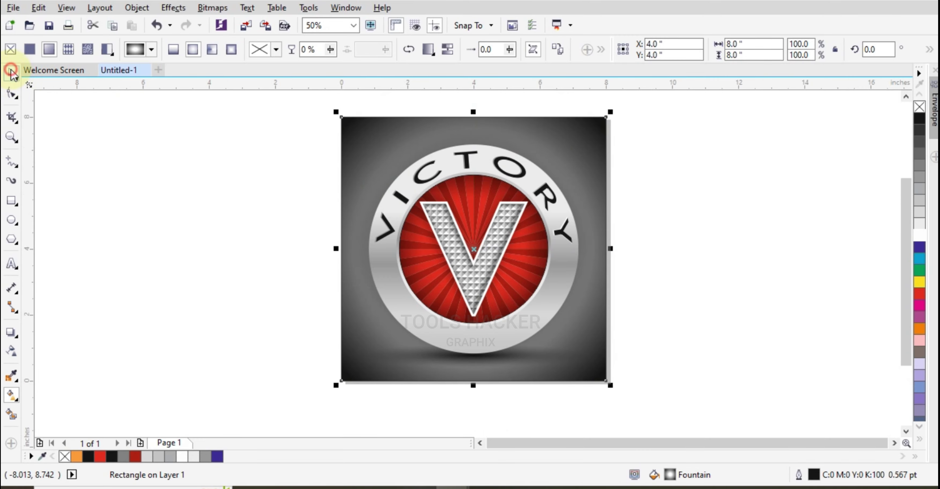
click(122, 143)
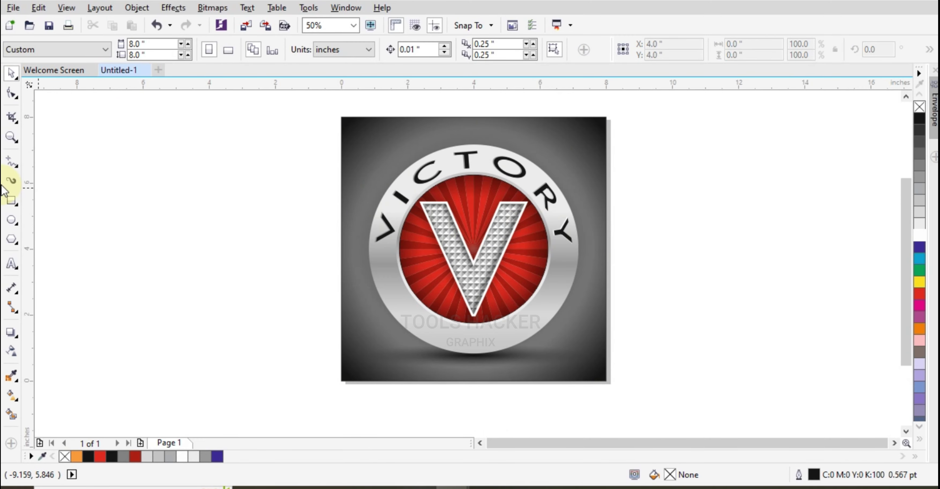
- Inspect the finished badge and its background up close and in a full-screen preview
click(11, 137)
drag(303, 106, 625, 387)
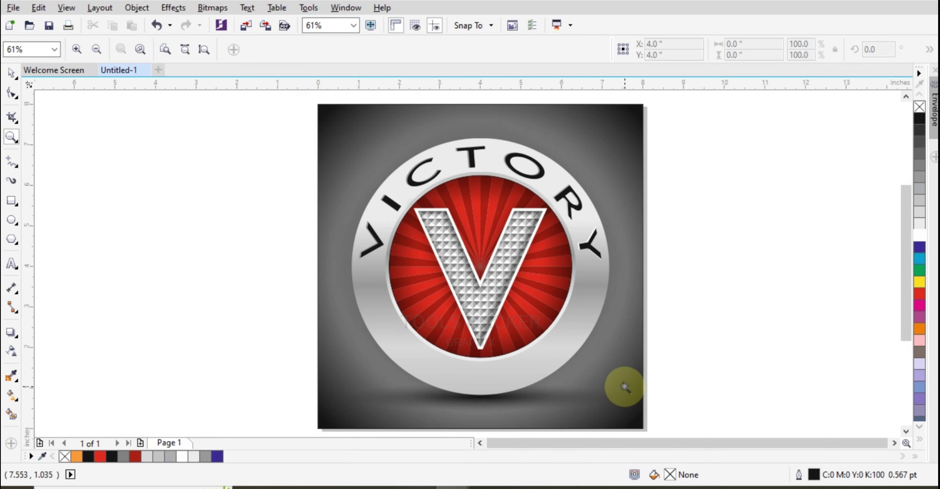
key(F8)
key(F9)
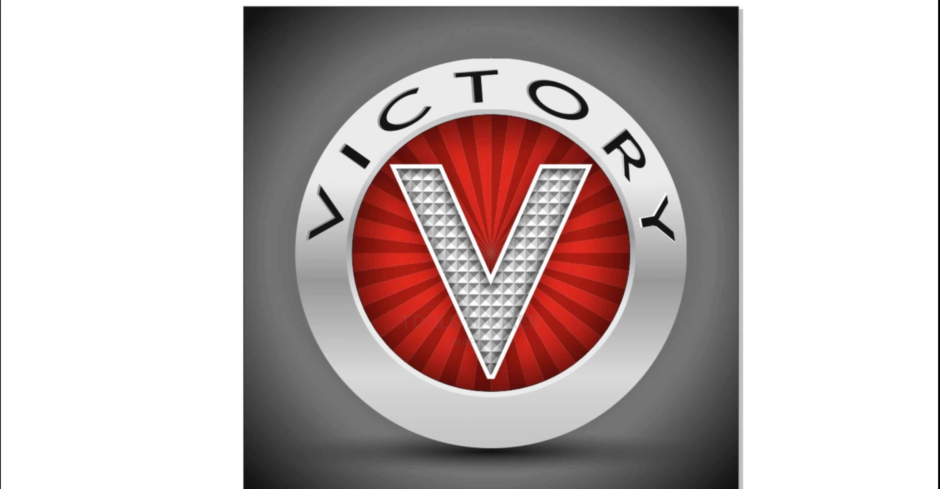
key(Escape)
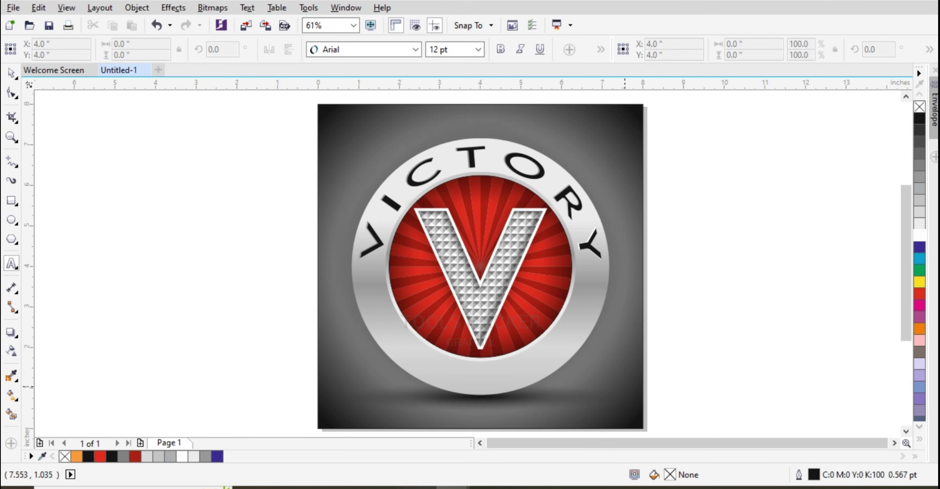